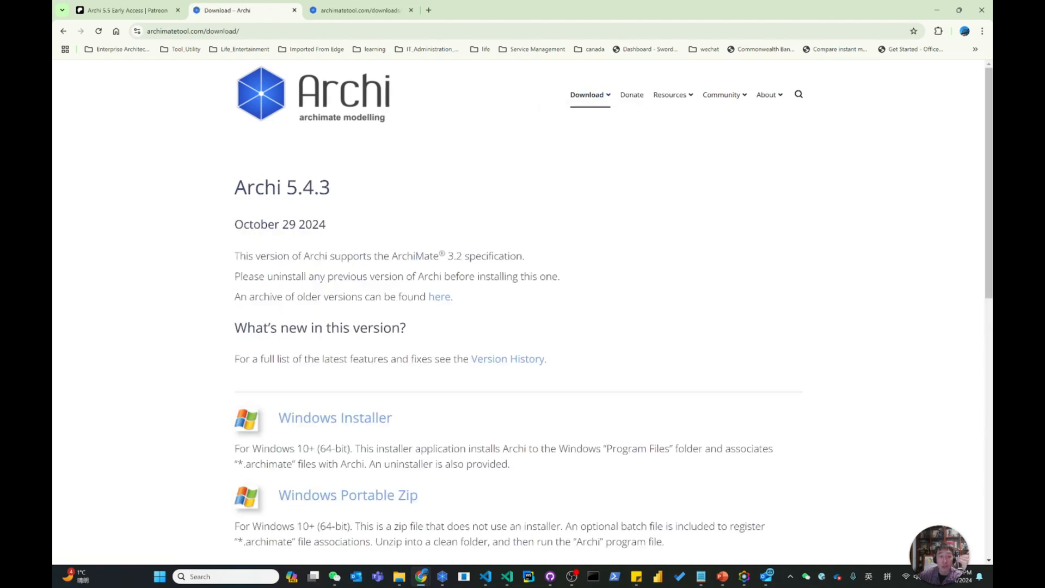
# Review the release version on the Archi download page, the Archi 5.5.0 early access change log and the Patreon announcement.
pyautogui.doubleClick(308, 187)
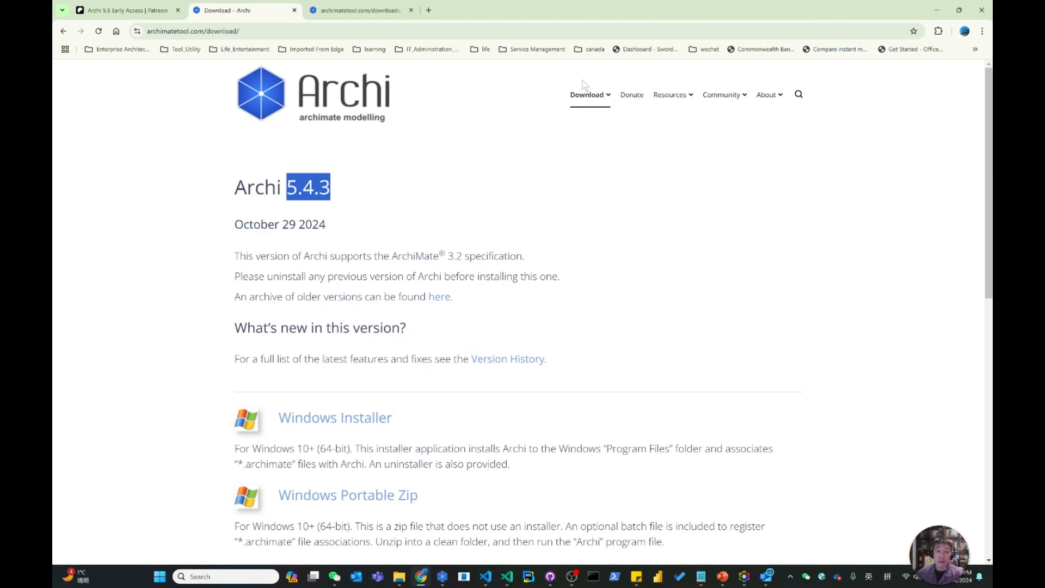
pyautogui.moveTo(590, 95)
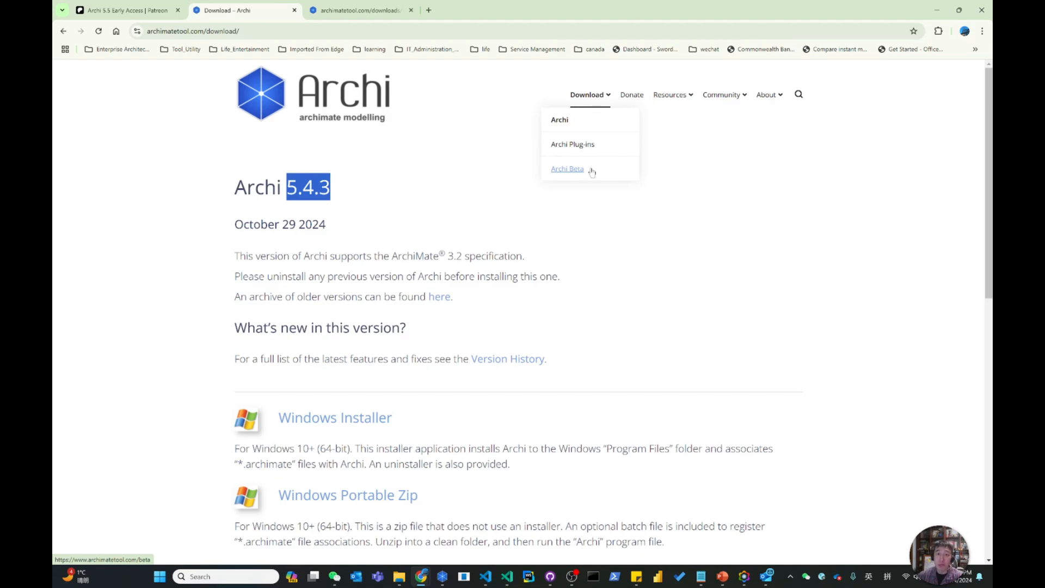
pyautogui.click(363, 12)
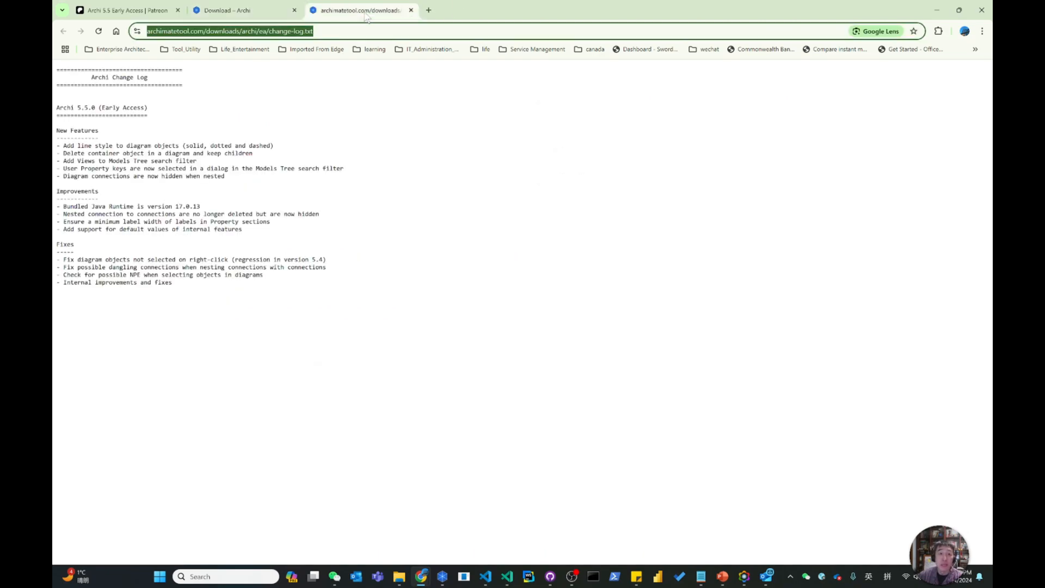
pyautogui.click(260, 32)
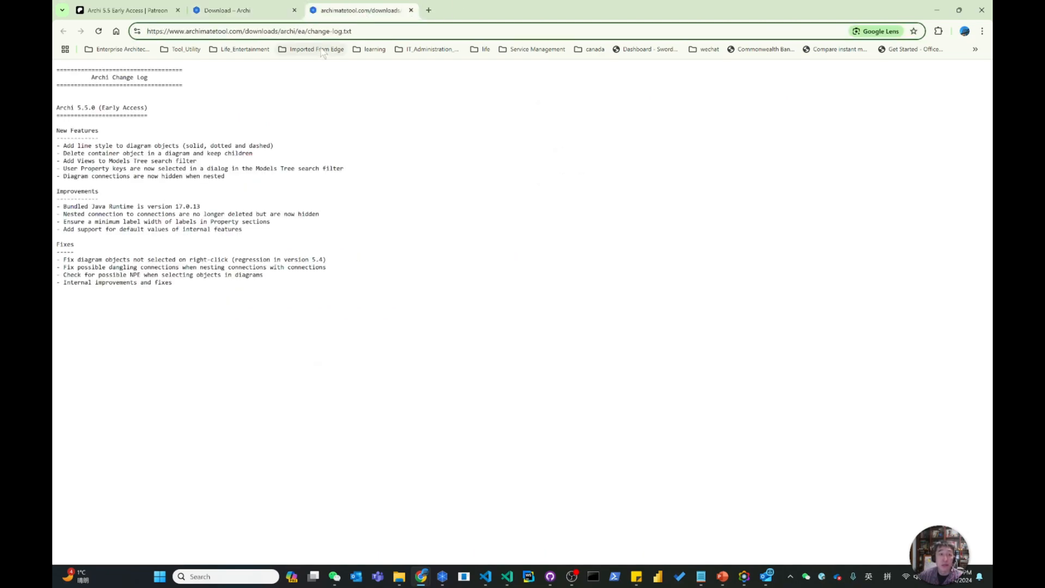
pyautogui.click(138, 11)
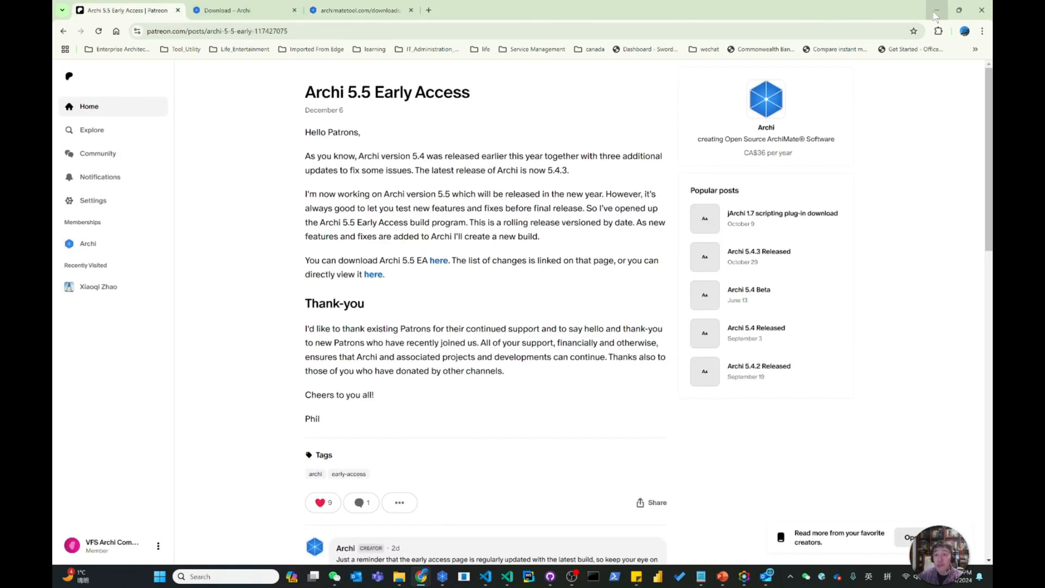
# Switch to the Archi application and show its version and build information.
pyautogui.click(935, 12)
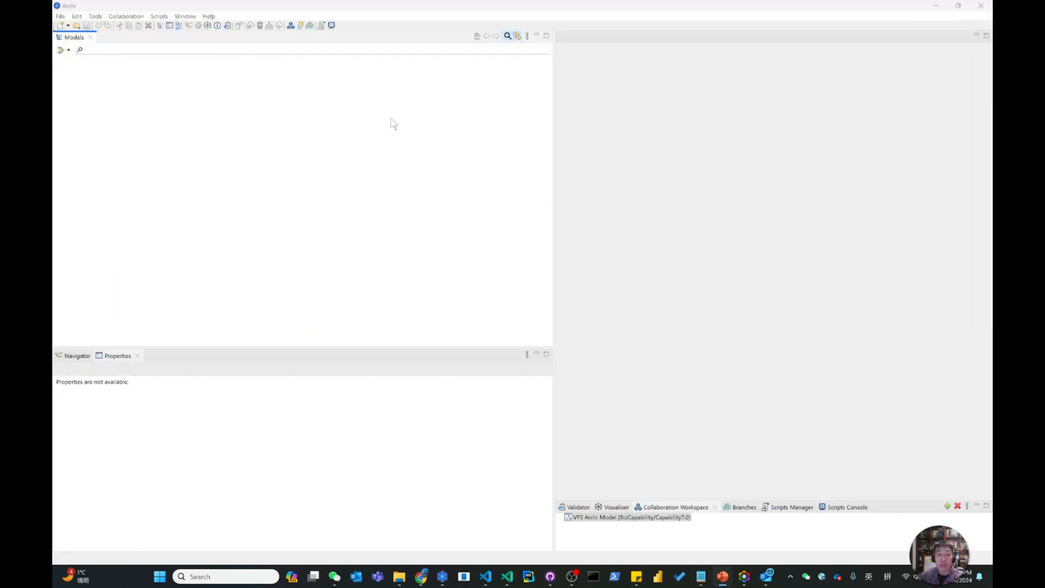
pyautogui.click(209, 16)
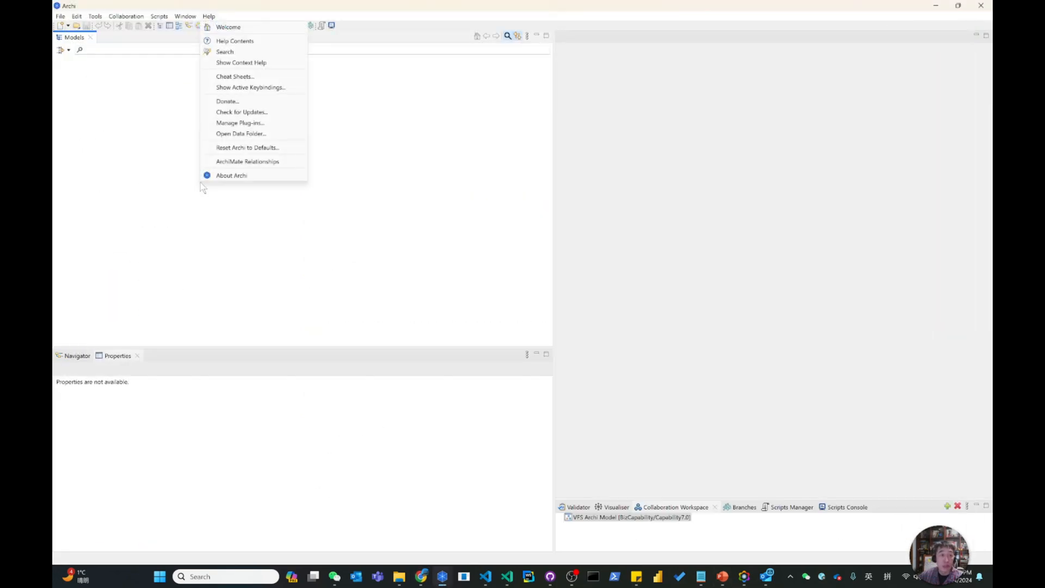
pyautogui.click(227, 175)
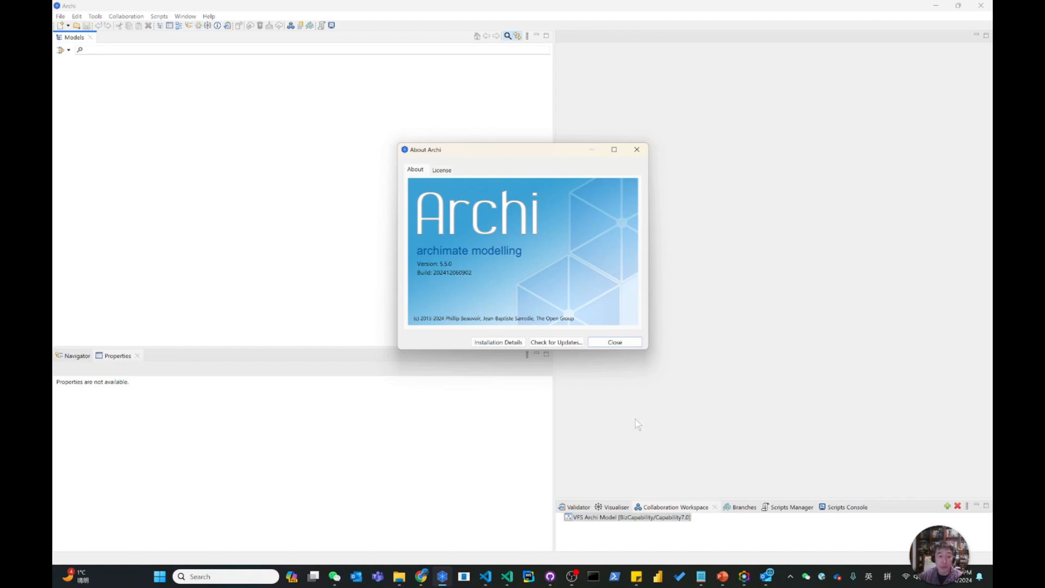
# Switch back to Chrome and examine the Windows, macOS and Linux packages offered on the Archi download page.
pyautogui.hotkey('alt', 'Tab')
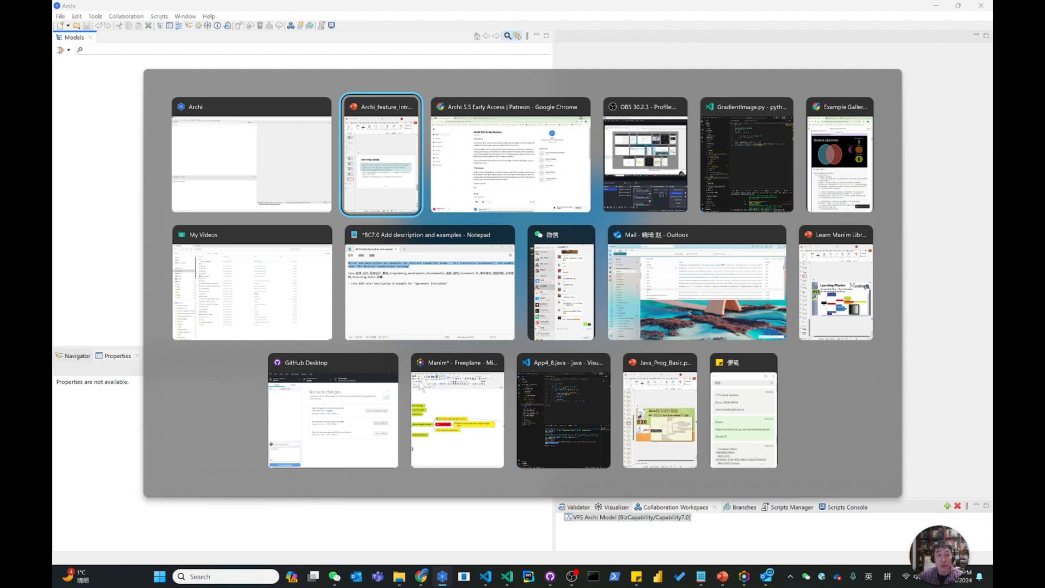
pyautogui.hotkey('alt', 'Tab')
pyautogui.click(359, 10)
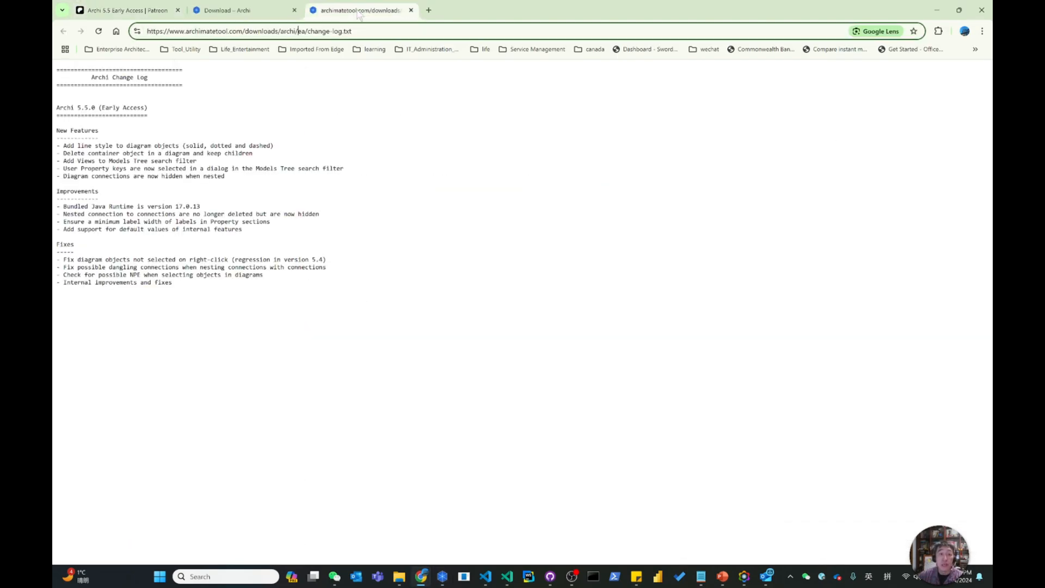
pyautogui.click(246, 11)
pyautogui.scroll(-5, 522, 305)
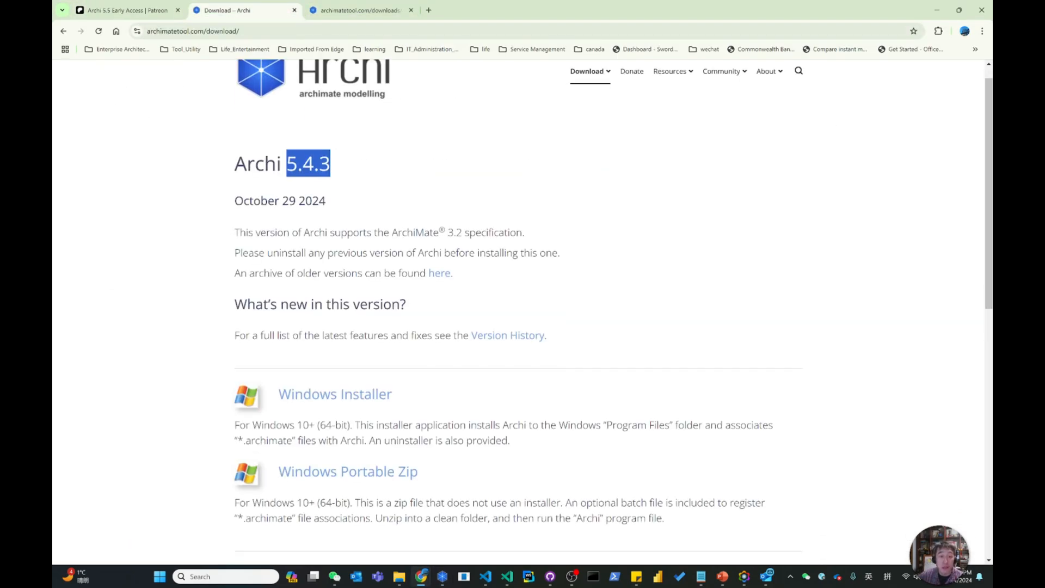
pyautogui.scroll(-2, 375, 216)
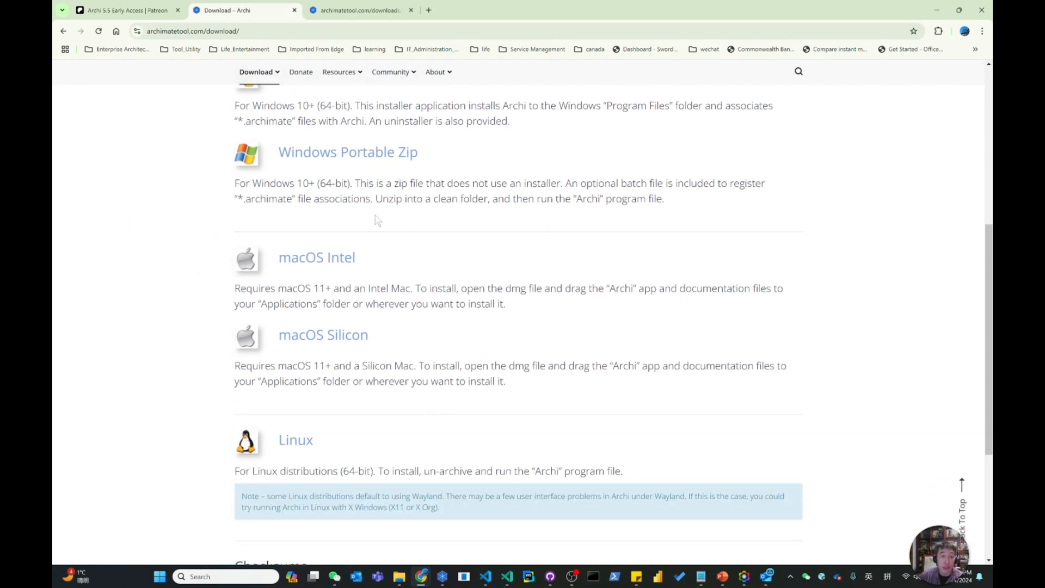
pyautogui.scroll(1, 374, 216)
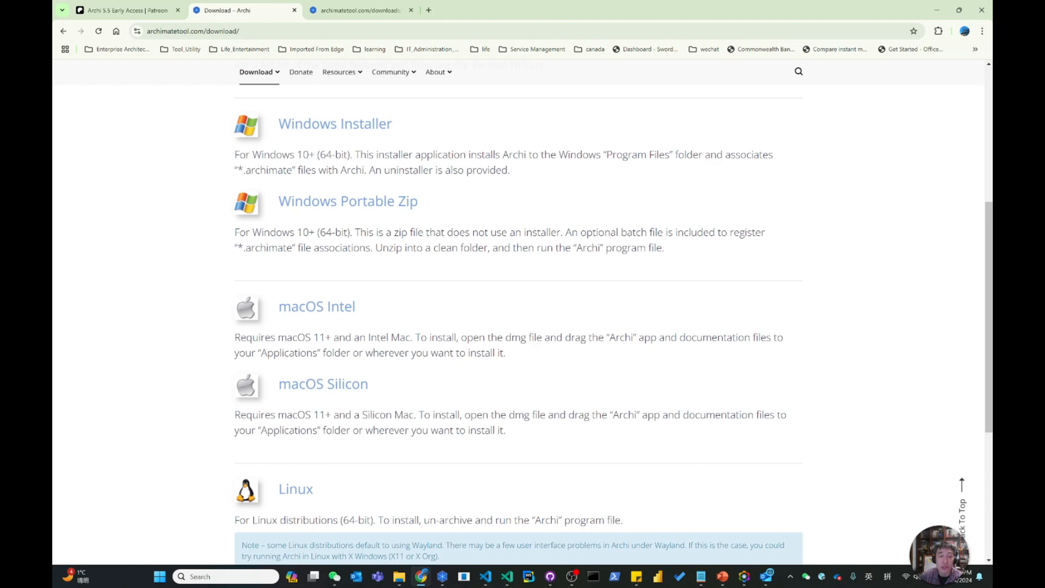
pyautogui.scroll(2, 523, 325)
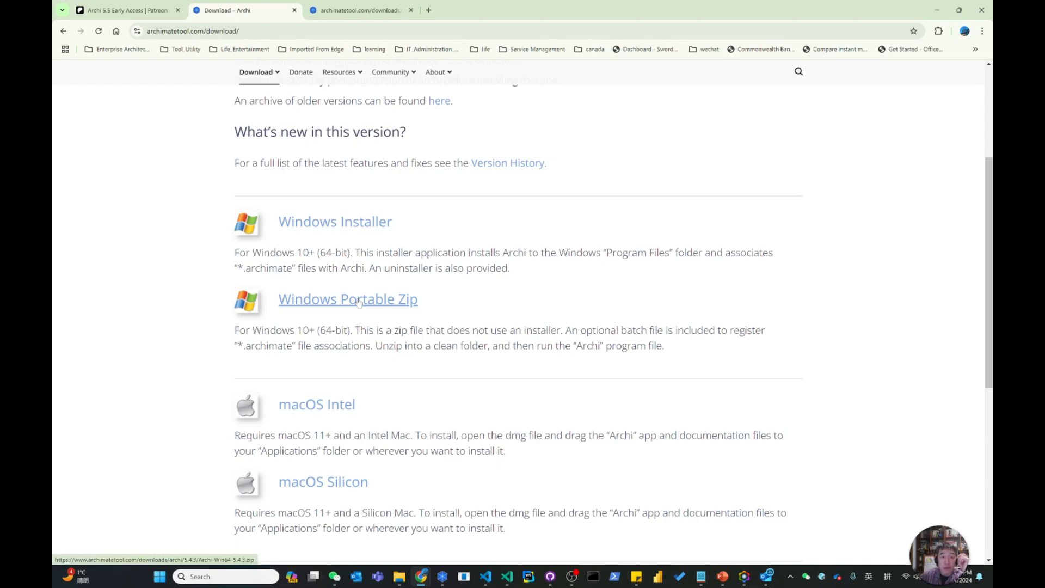
pyautogui.scroll(3, 359, 303)
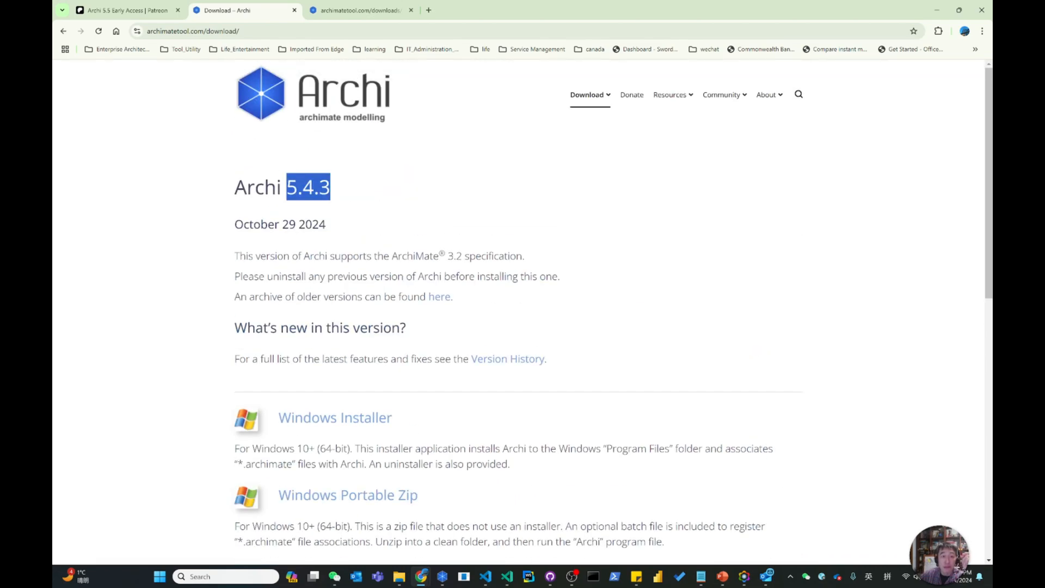
# Close Archi's version information window and open the Archi folder under C:\Program Files in File Explorer.
pyautogui.click(937, 10)
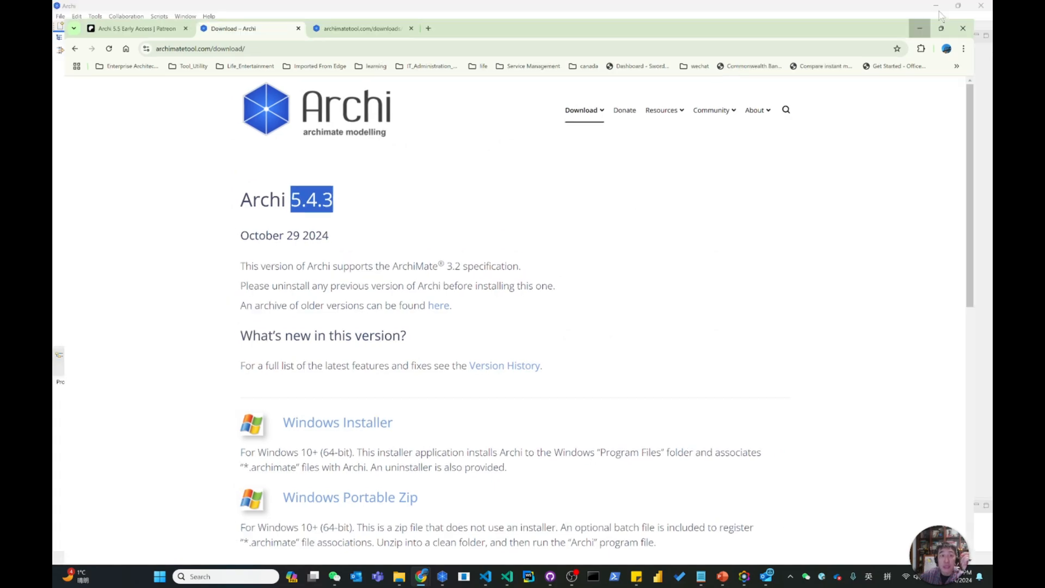
pyautogui.click(637, 149)
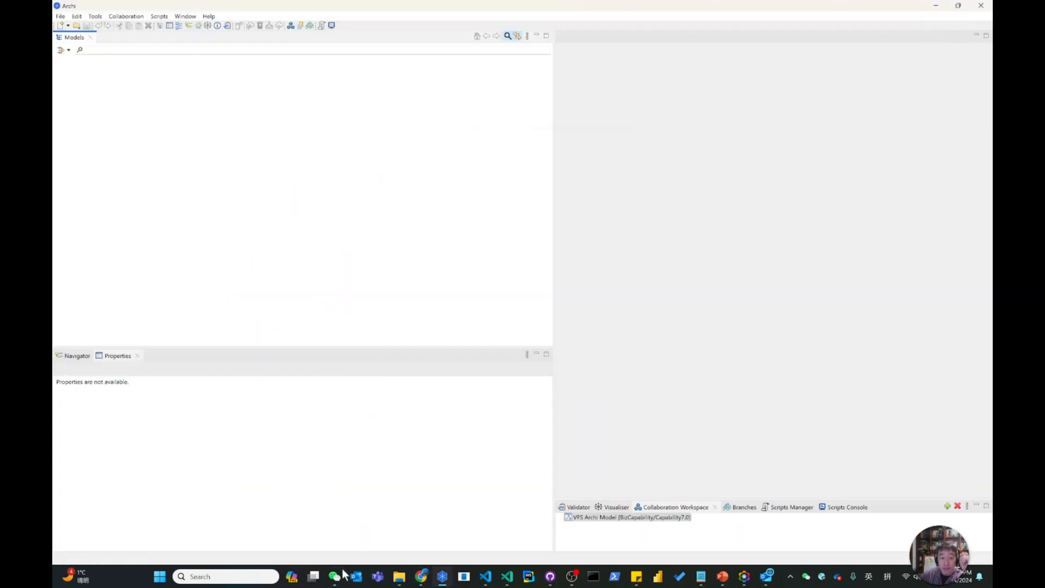
pyautogui.click(401, 577)
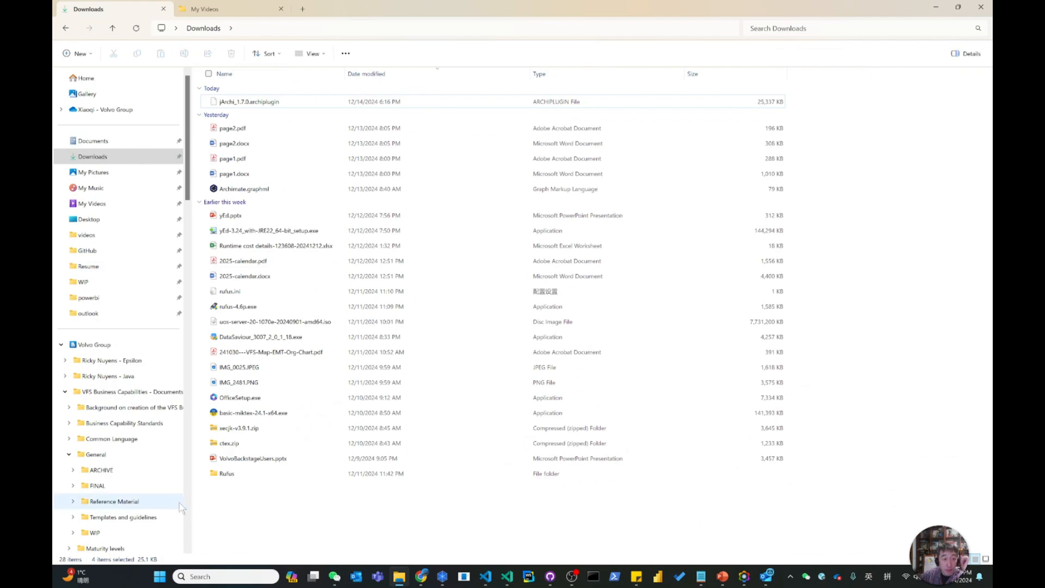
pyautogui.scroll(-3, 186, 509)
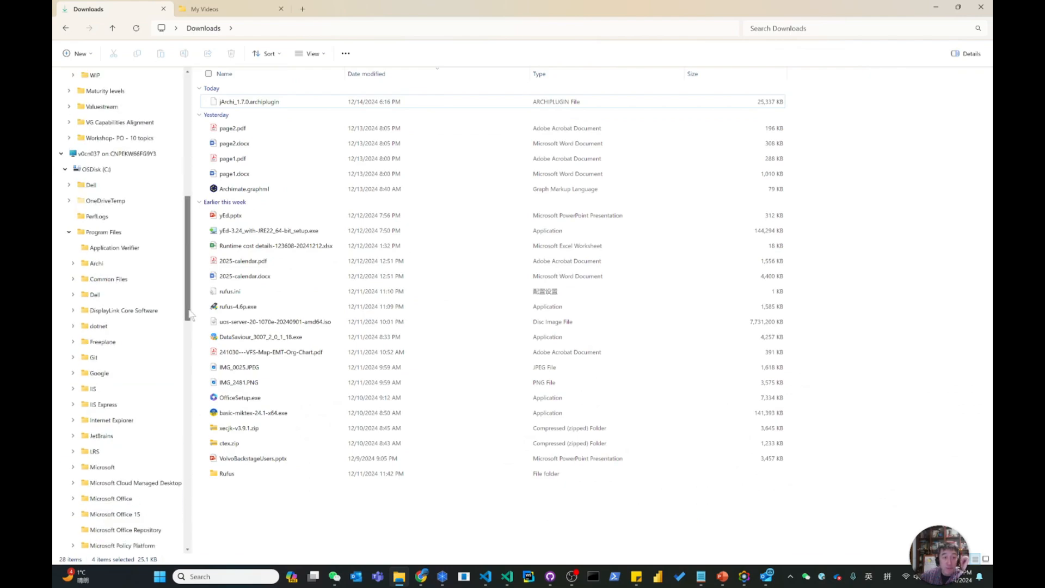
pyautogui.click(98, 264)
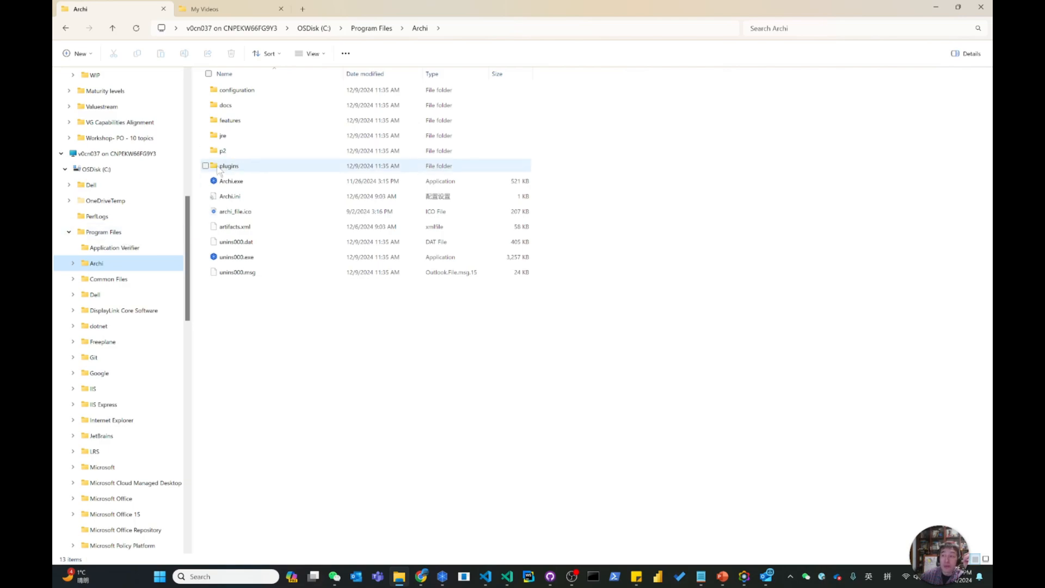
pyautogui.moveTo(219, 170)
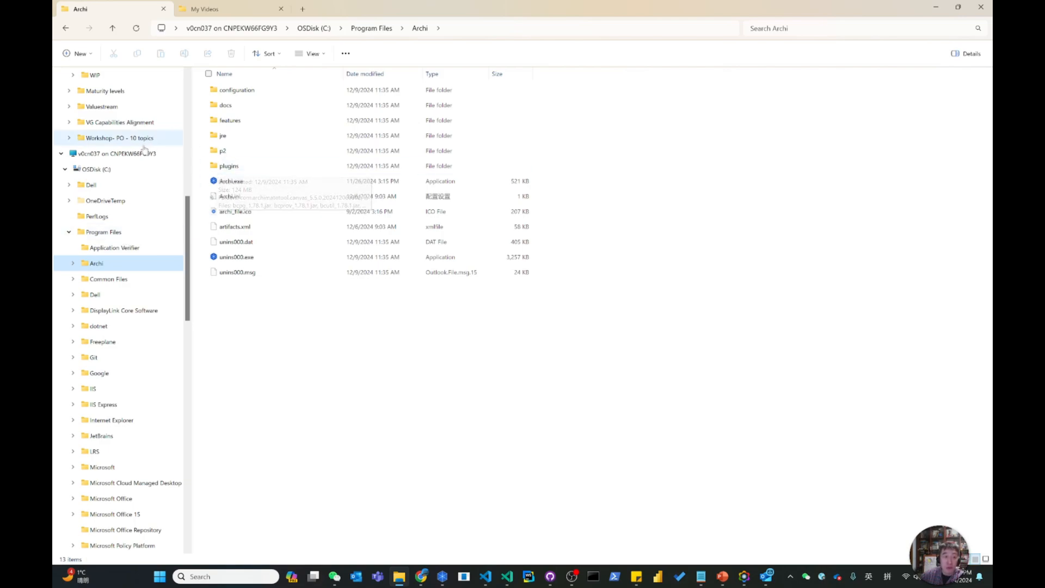
# Collapse the Volvo Group branch of the folder tree and open the Archi folder under C:\Temp.
pyautogui.scroll(6, 149, 143)
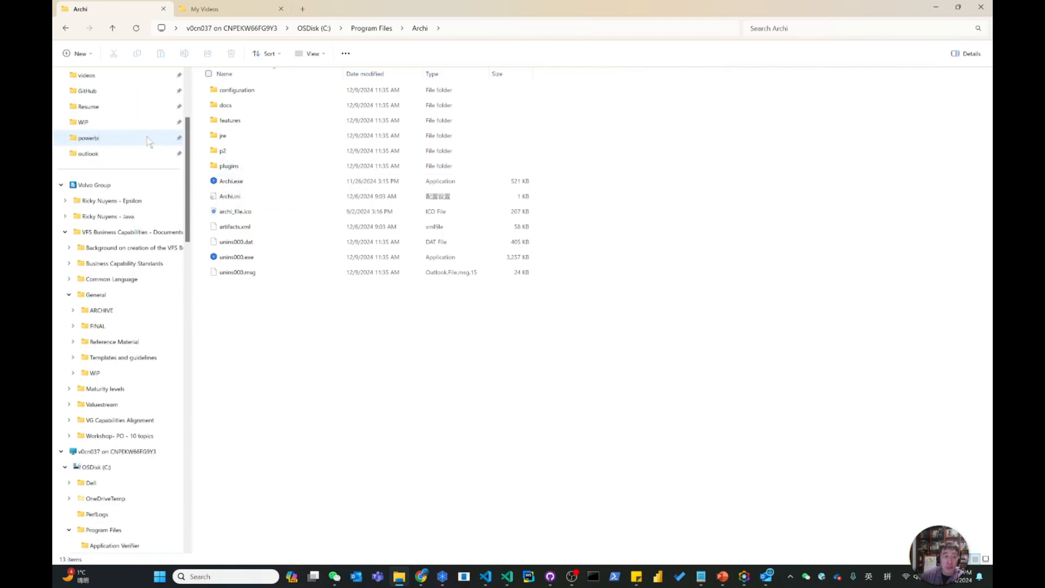
pyautogui.click(61, 184)
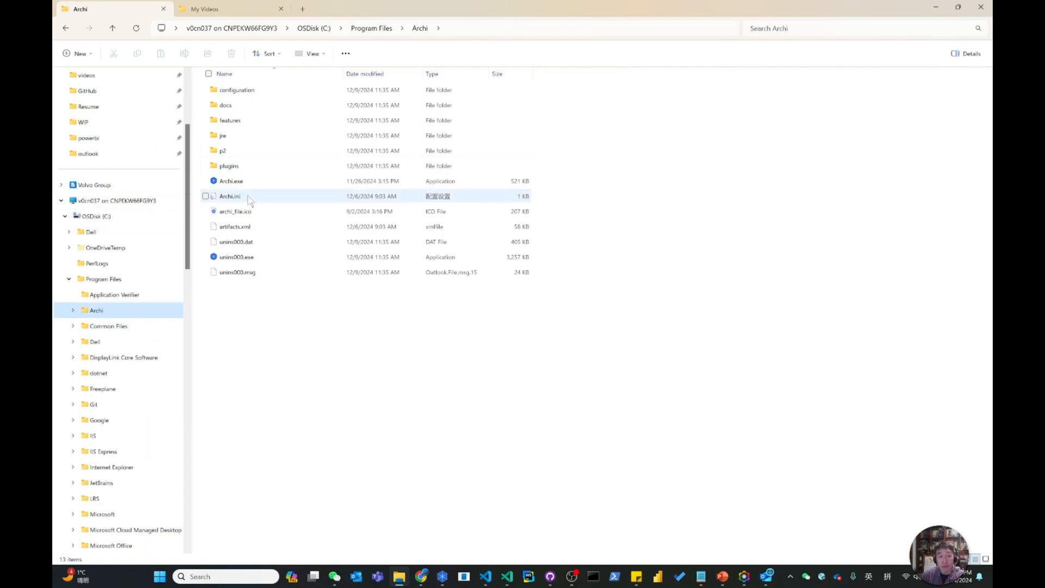
pyautogui.moveTo(249, 199)
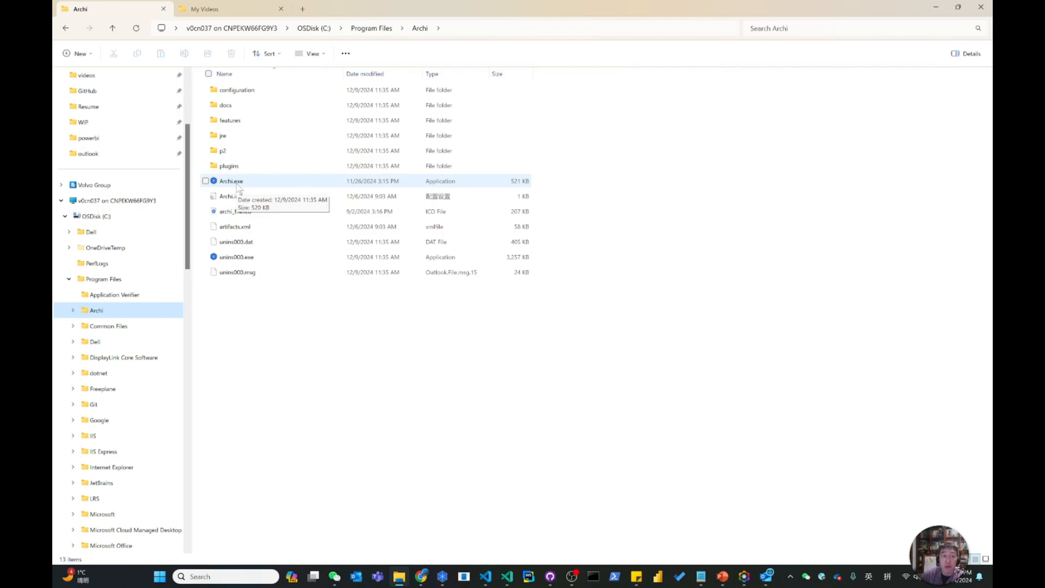
pyautogui.scroll(-15, 152, 395)
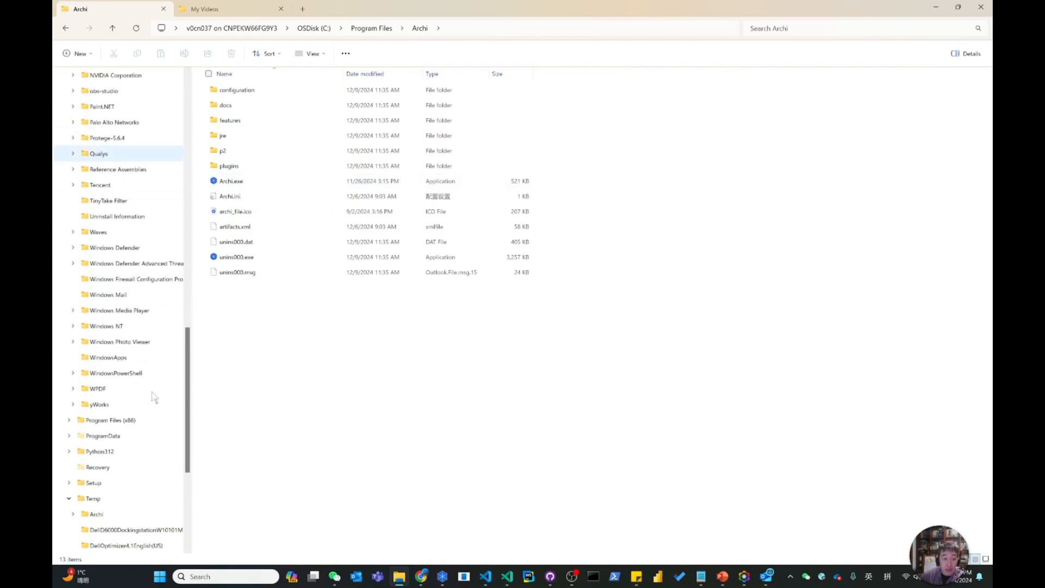
pyautogui.scroll(-4, 154, 397)
pyautogui.click(96, 326)
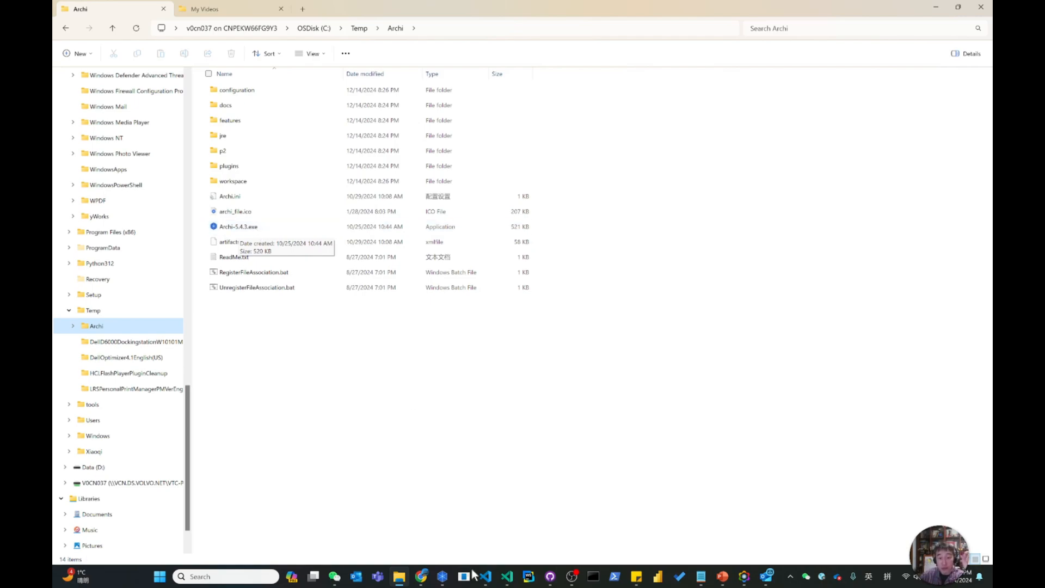
# Open Task Manager and launch Archi-5.4.3.exe from the C:\Temp\Archi folder.
pyautogui.rightClick(164, 582)
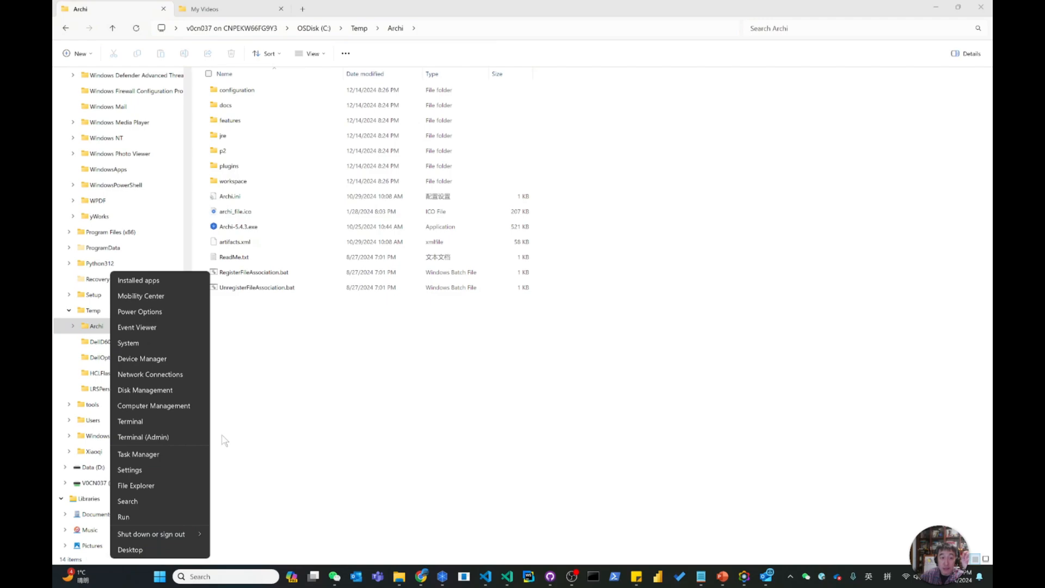
pyautogui.click(150, 455)
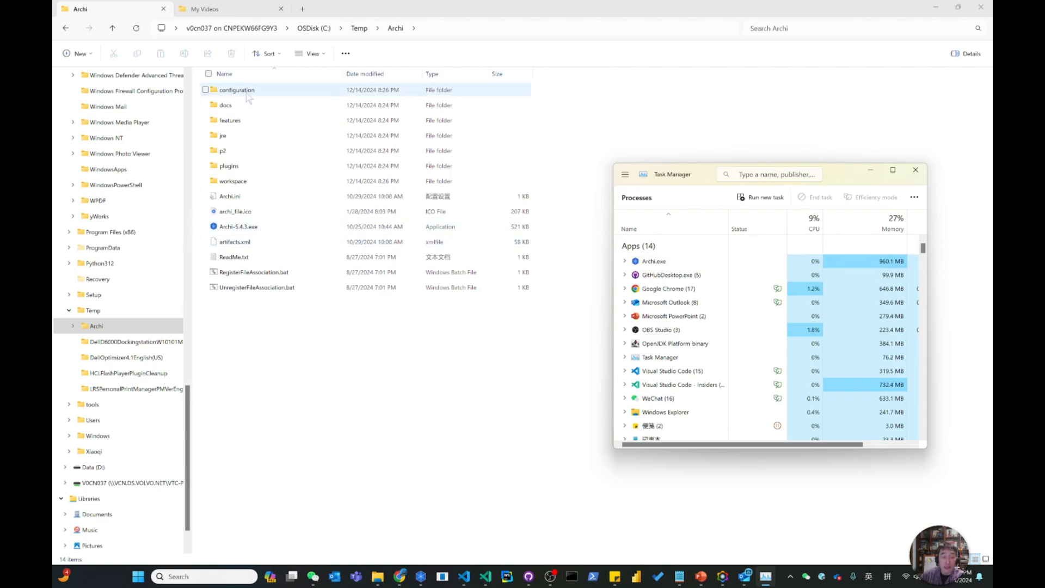
pyautogui.doubleClick(243, 229)
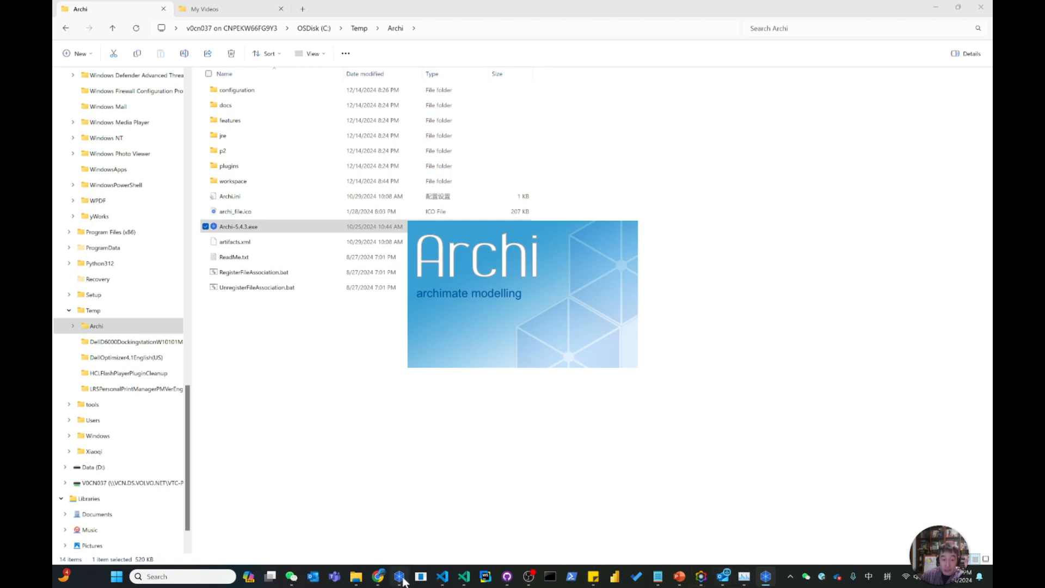
pyautogui.moveTo(401, 580)
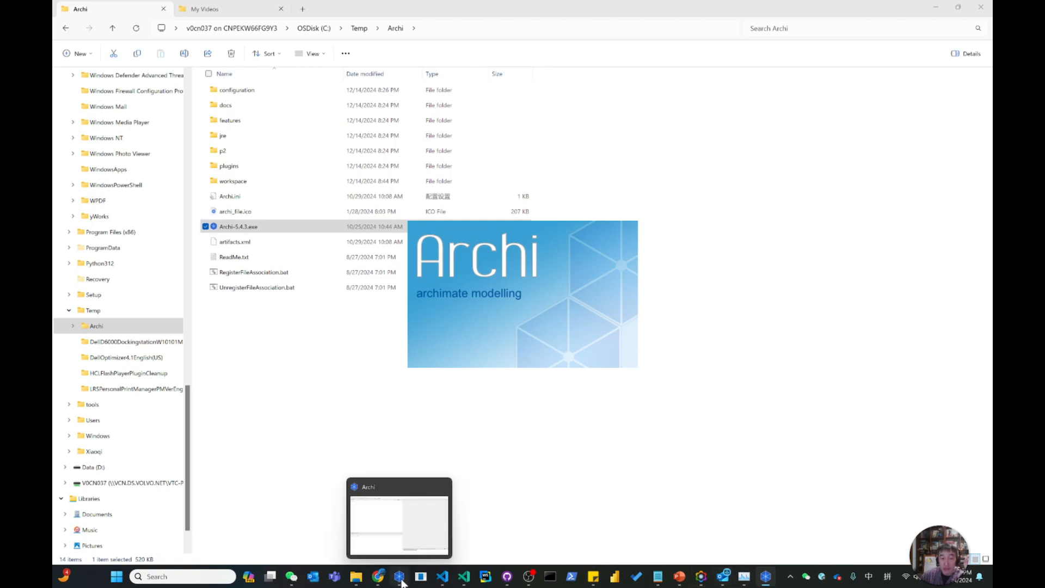
pyautogui.moveTo(766, 580)
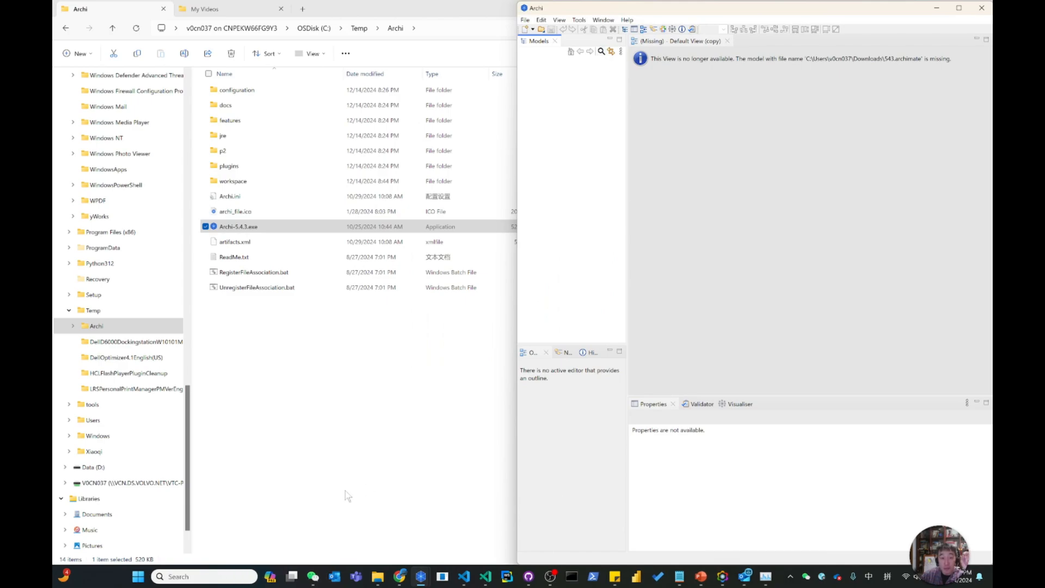
# Check the running Archi processes in Task Manager and return to the main window of the installed Archi.
pyautogui.click(743, 577)
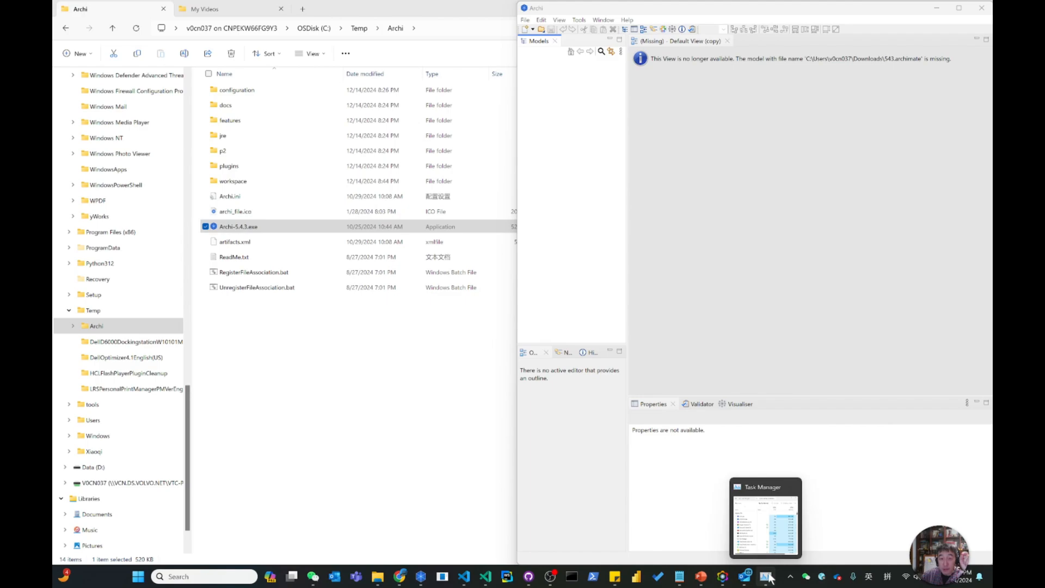
pyautogui.click(766, 577)
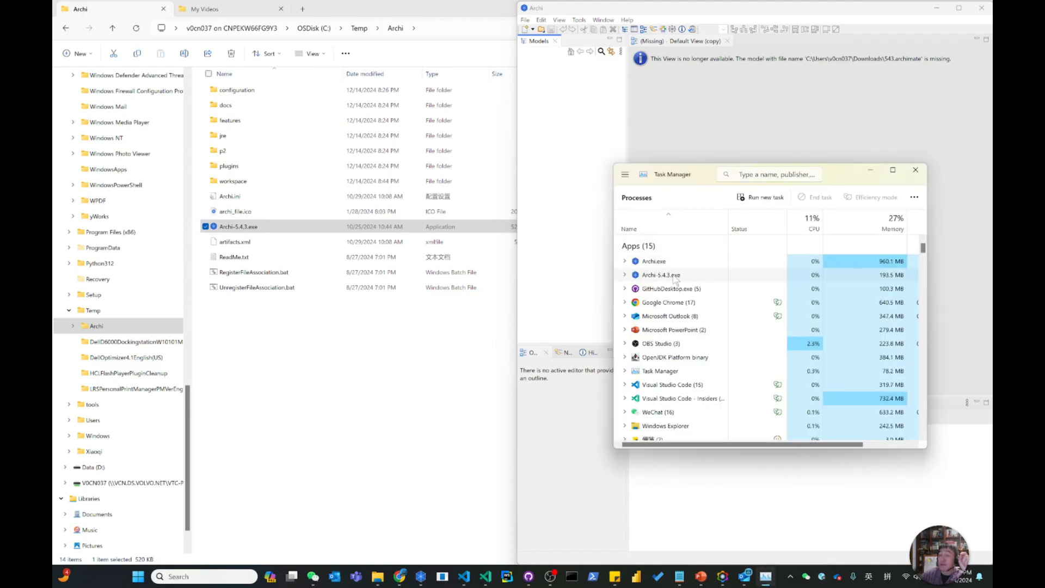
pyautogui.click(871, 174)
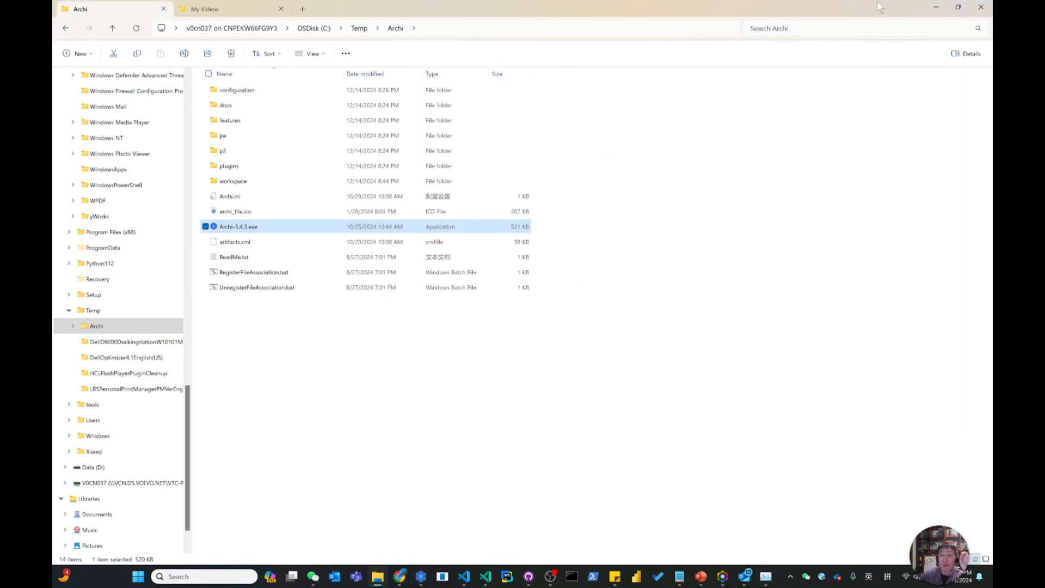
pyautogui.click(930, 8)
pyautogui.click(437, 5)
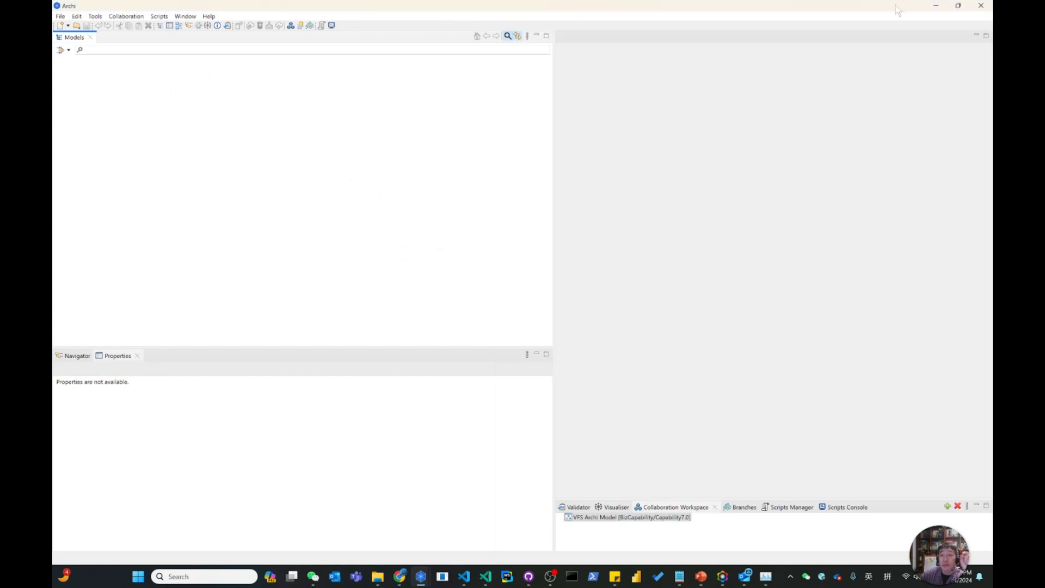
# Restore the installed Archi window to half width beside the portable one and compare the version details of both builds.
pyautogui.click(959, 5)
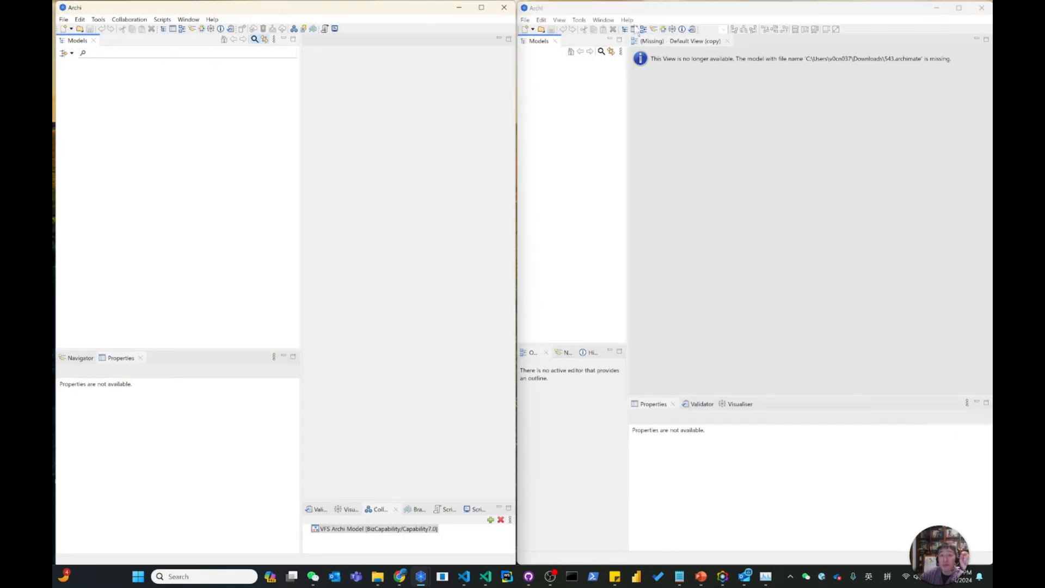
pyautogui.click(212, 19)
pyautogui.click(235, 179)
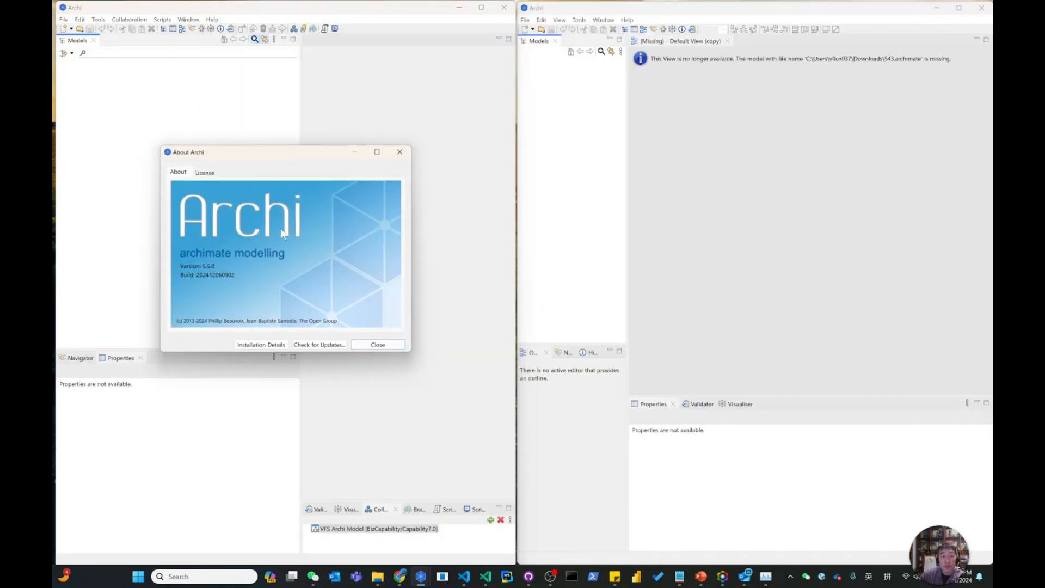
pyautogui.click(627, 20)
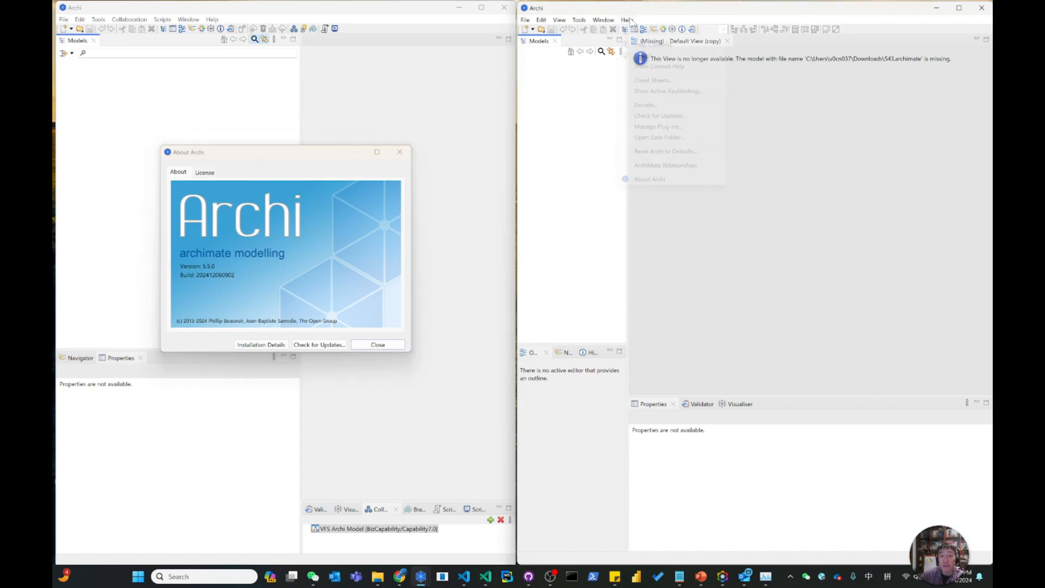
pyautogui.click(650, 178)
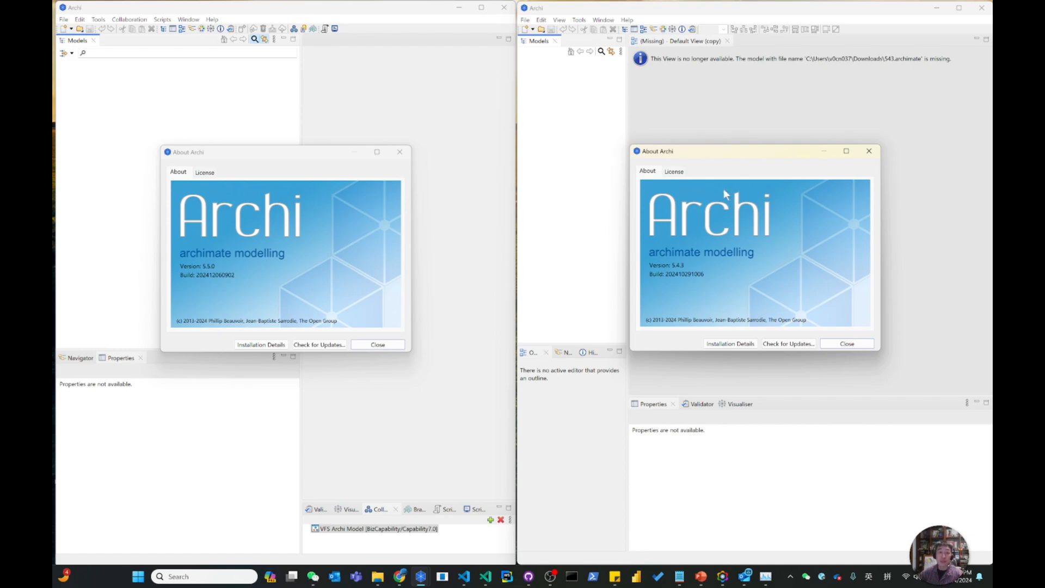
pyautogui.click(399, 152)
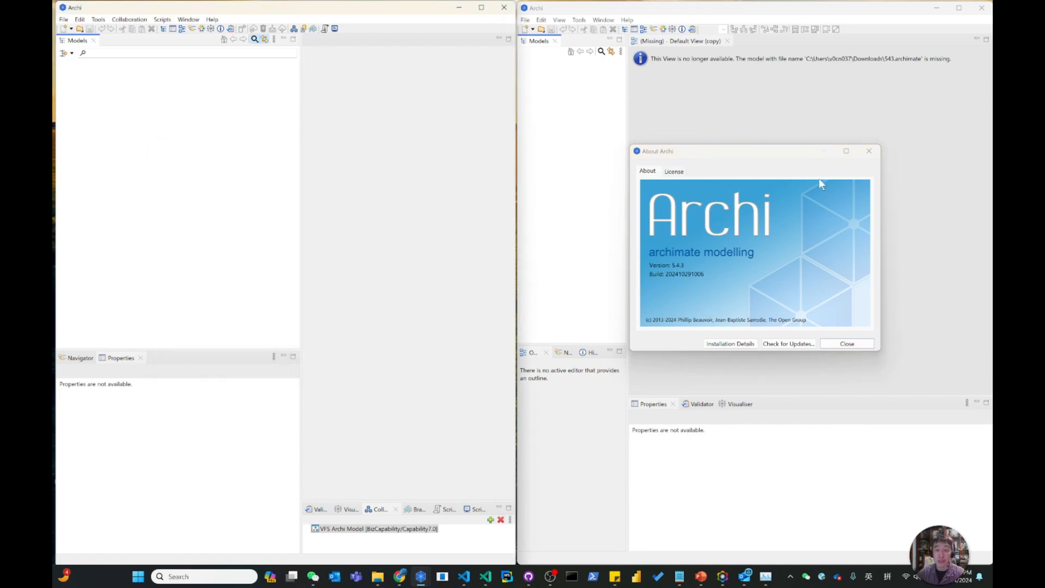
pyautogui.click(871, 151)
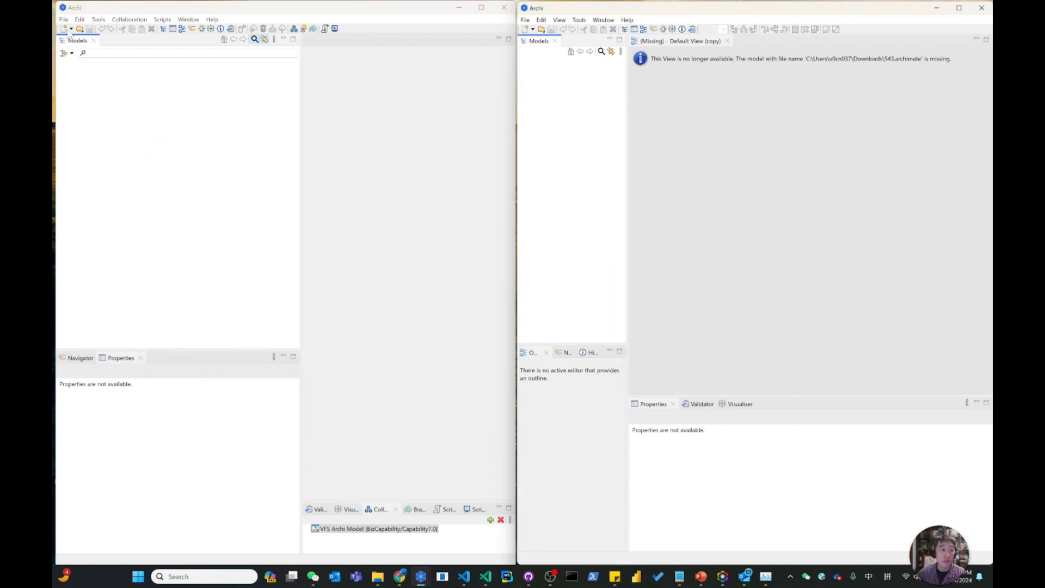
# Create a new empty model in each Archi window and rename the one in the installed build 5.5.0.
pyautogui.click(64, 30)
pyautogui.click(525, 28)
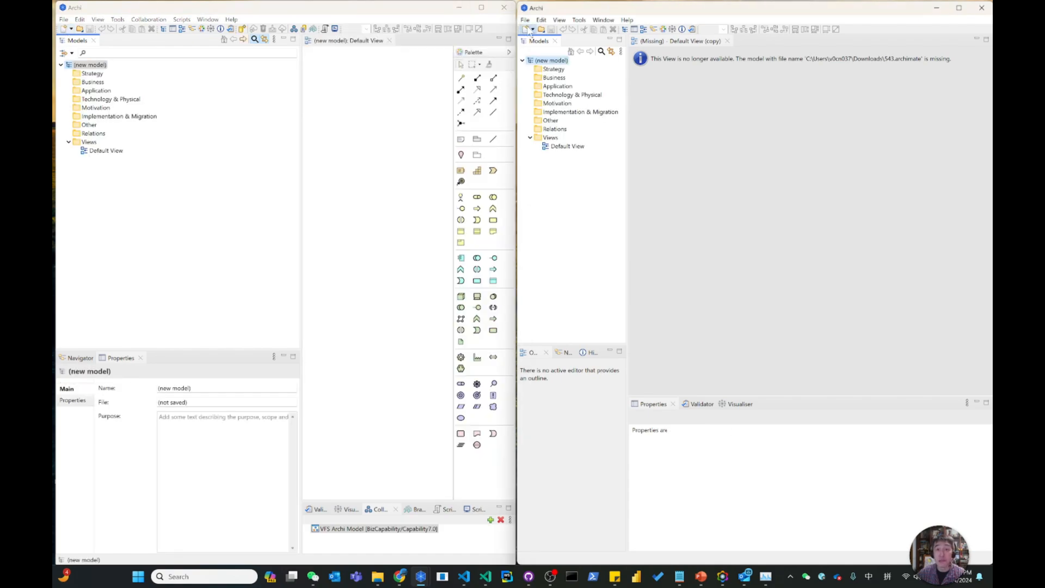
pyautogui.click(91, 65)
pyautogui.click(91, 66)
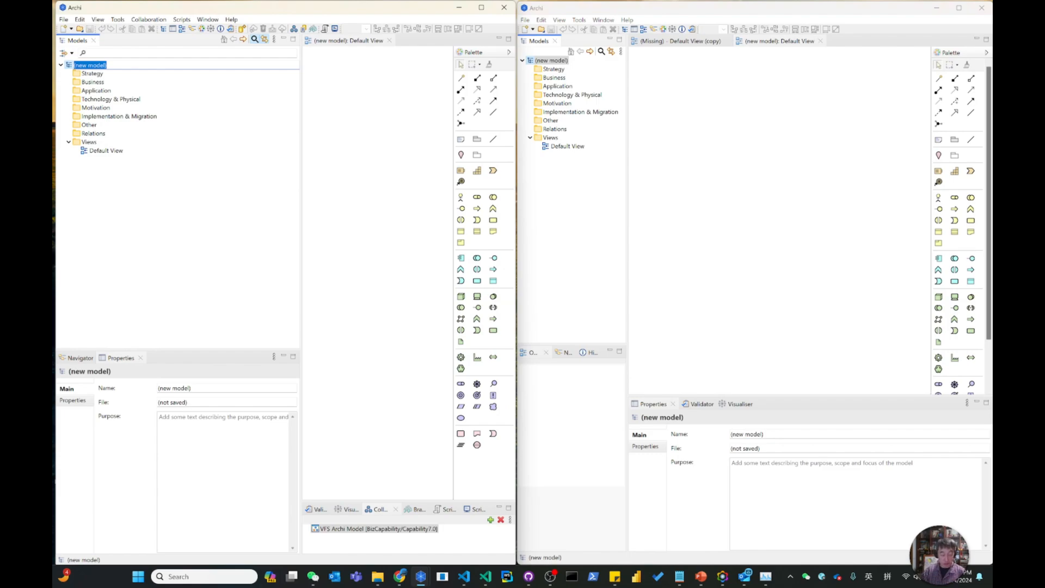
pyautogui.write('S')
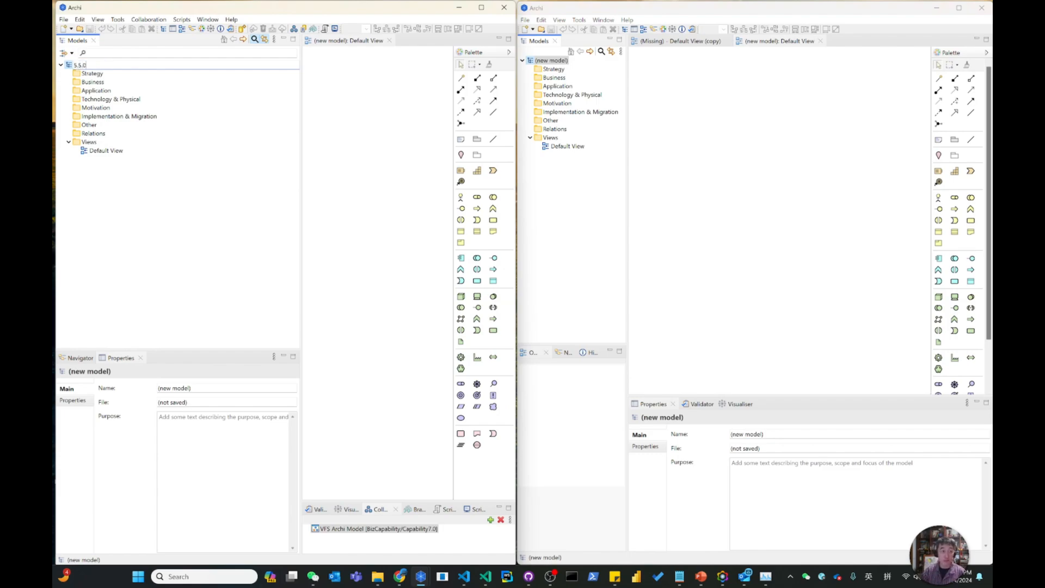
pyautogui.press('Return')
# Rename the new model in the portable Archi window 5.4.3.
pyautogui.click(566, 68)
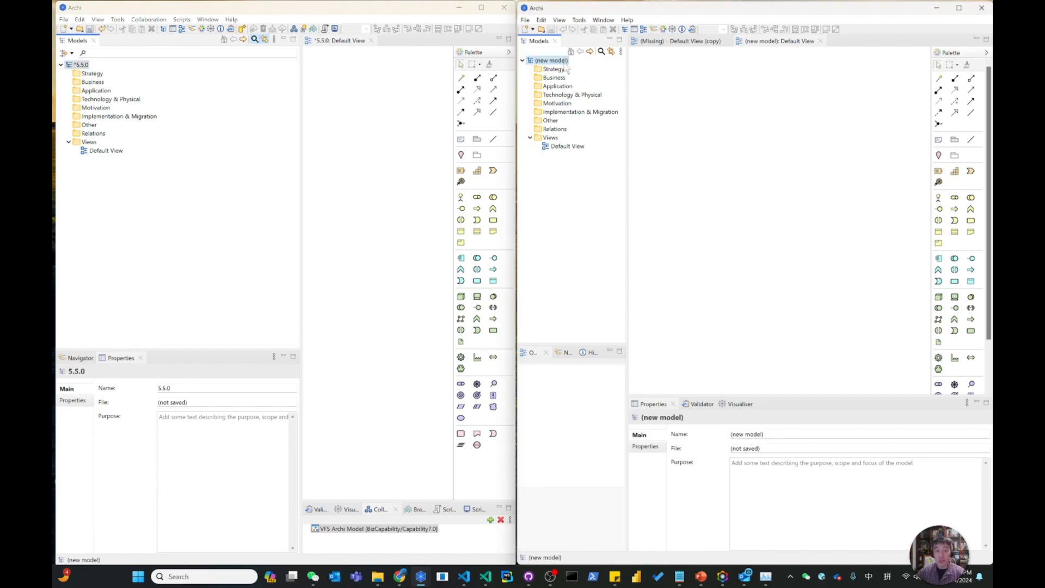
pyautogui.click(555, 61)
pyautogui.write('5.4.3')
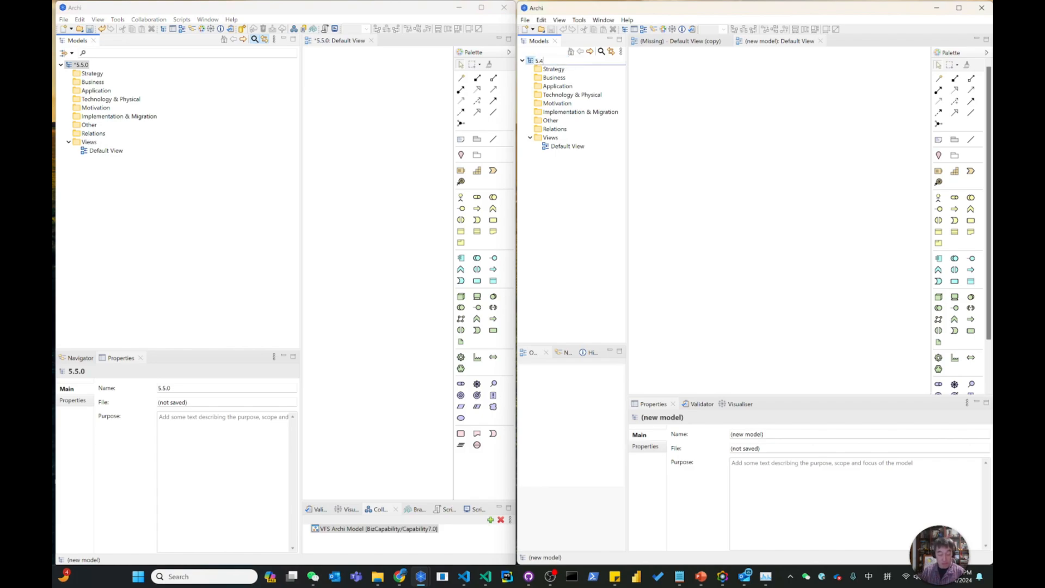
pyautogui.press('Return')
# Save the 5.5.0 model as 550 in the Downloads folder.
pyautogui.click(63, 19)
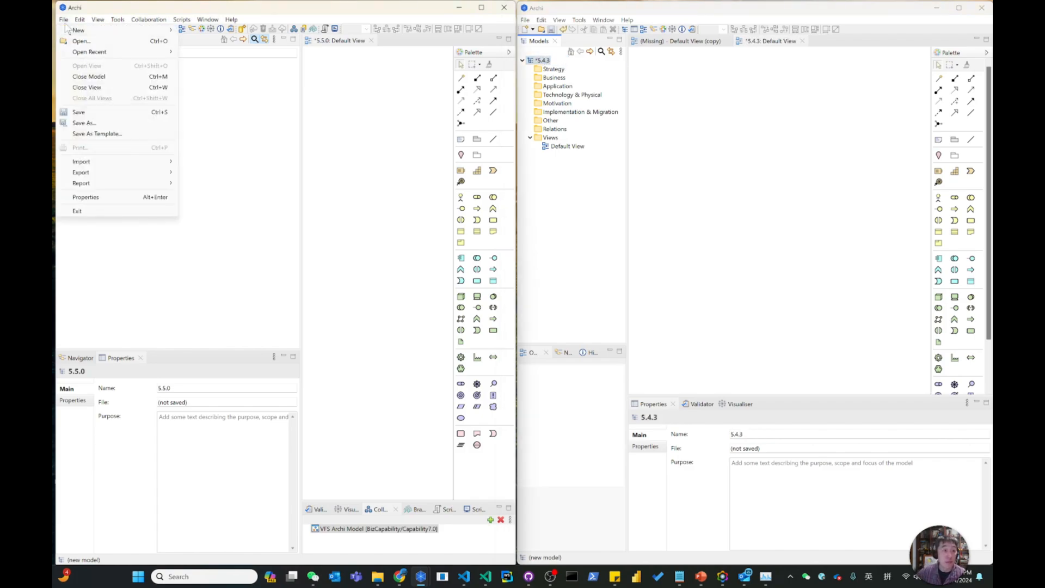
pyautogui.click(94, 123)
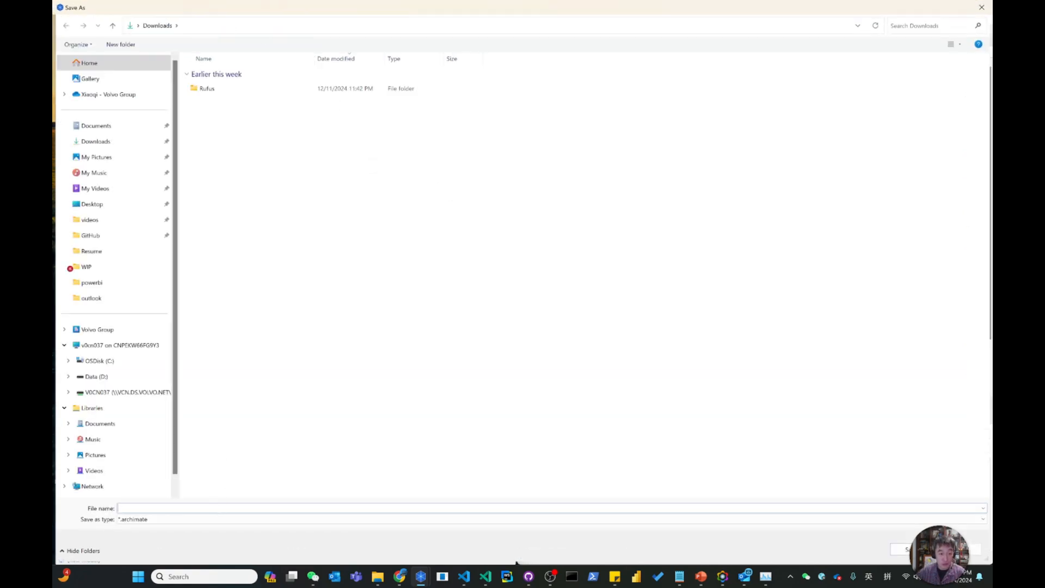
pyautogui.write('550')
pyautogui.press('Return')
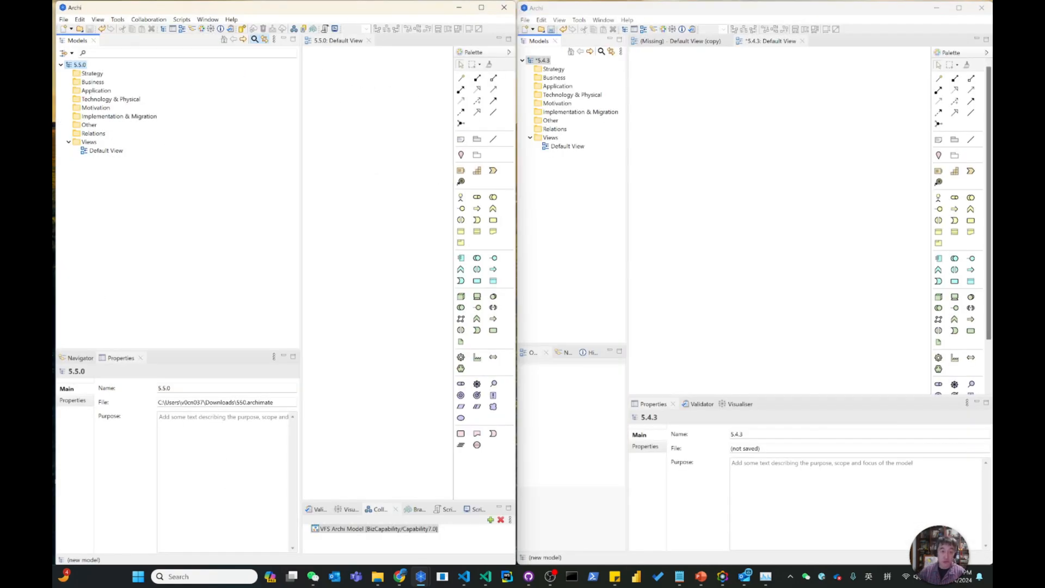
# Save the 5.4.3 model as 543 in the Downloads folder.
pyautogui.click(543, 43)
pyautogui.click(525, 19)
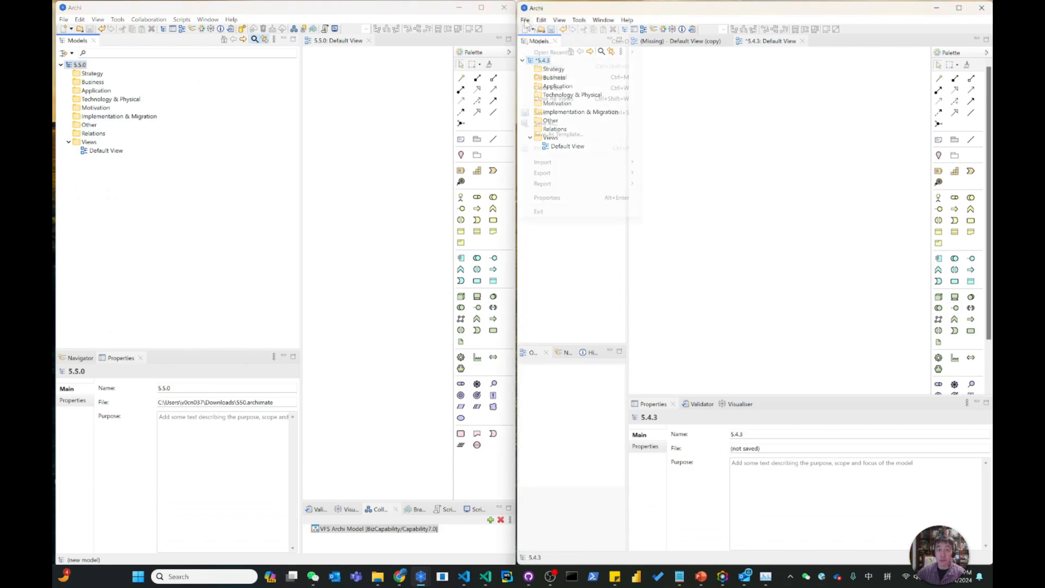
pyautogui.click(566, 124)
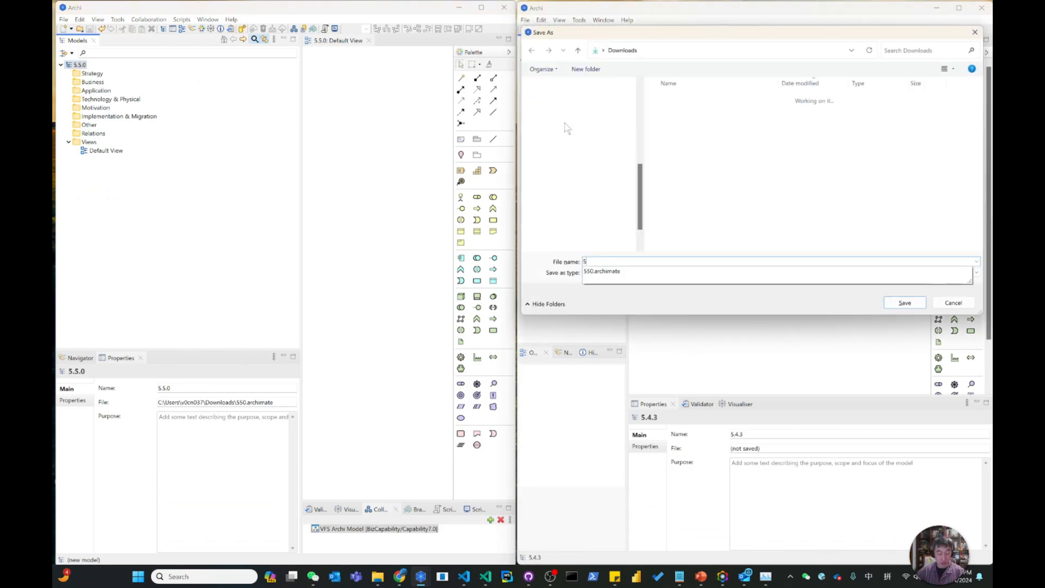
pyautogui.write('543')
pyautogui.press('Return')
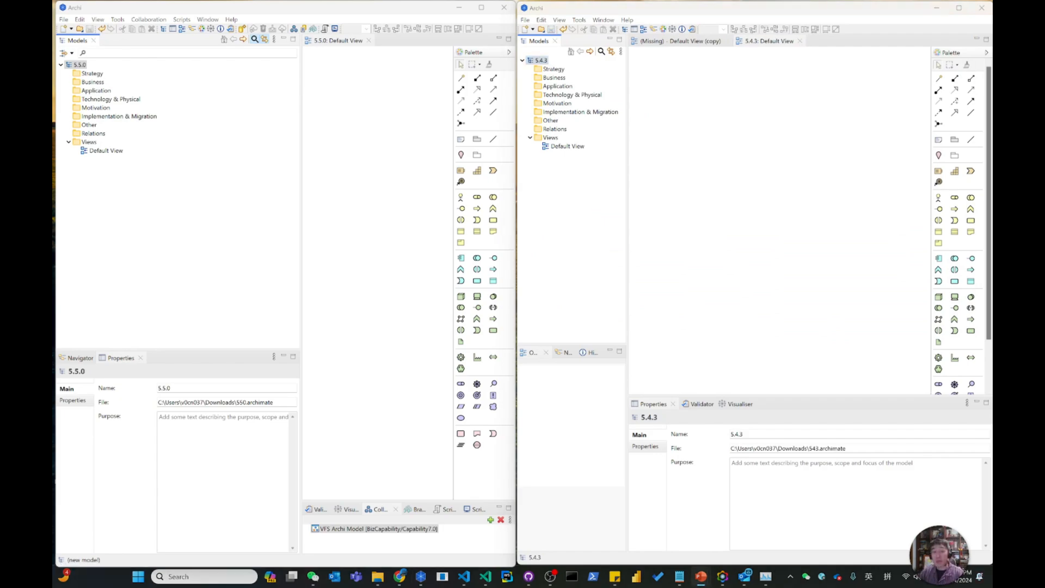
# Check the New Features slide, and add a Business Event and a Business Service side by side to the 5.4.3 model's Default View.
pyautogui.hotkey('alt', 'Tab')
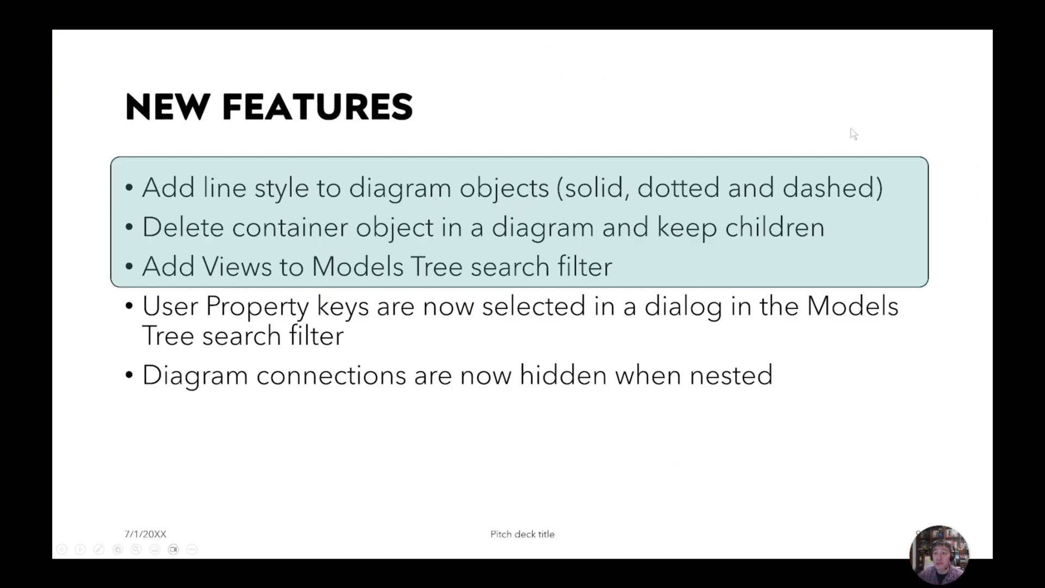
pyautogui.hotkey('alt', 'Tab')
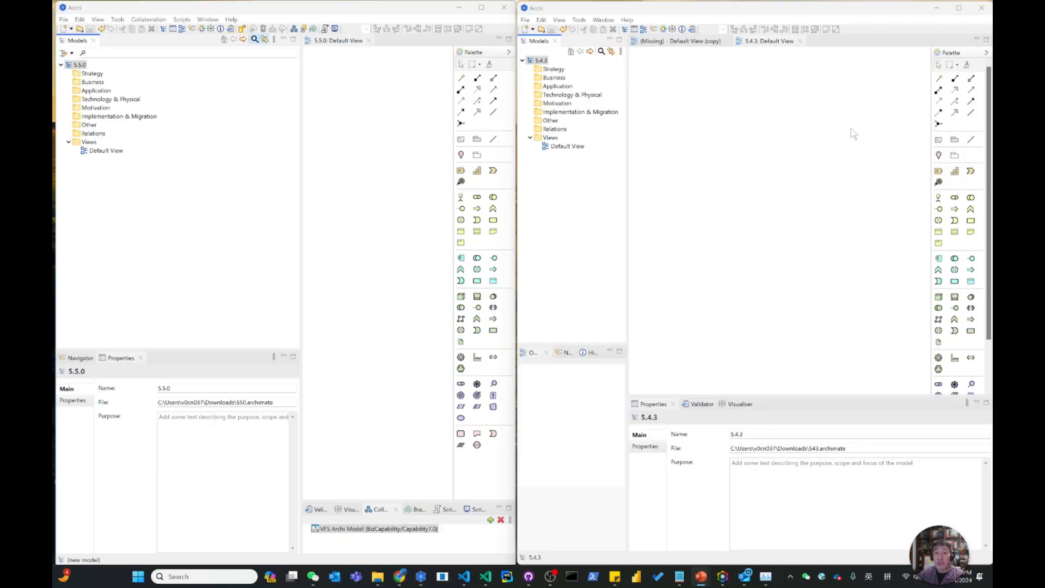
pyautogui.click(567, 148)
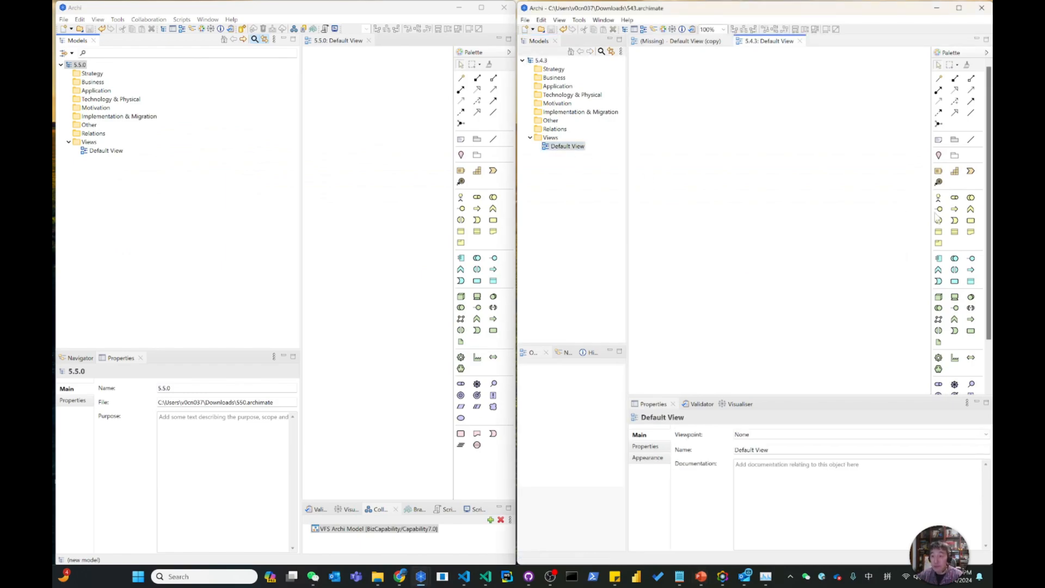
pyautogui.click(954, 220)
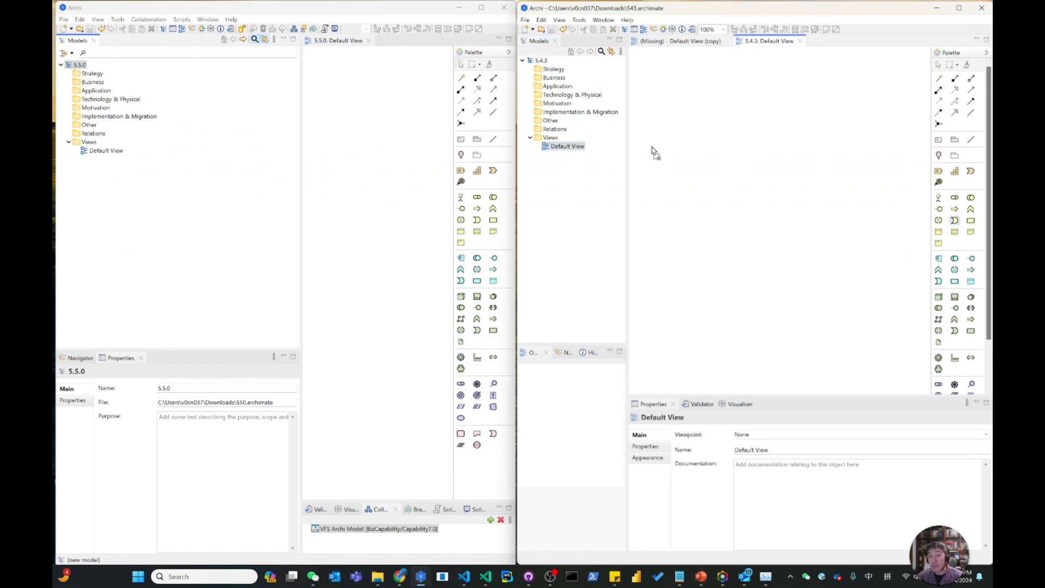
pyautogui.click(665, 131)
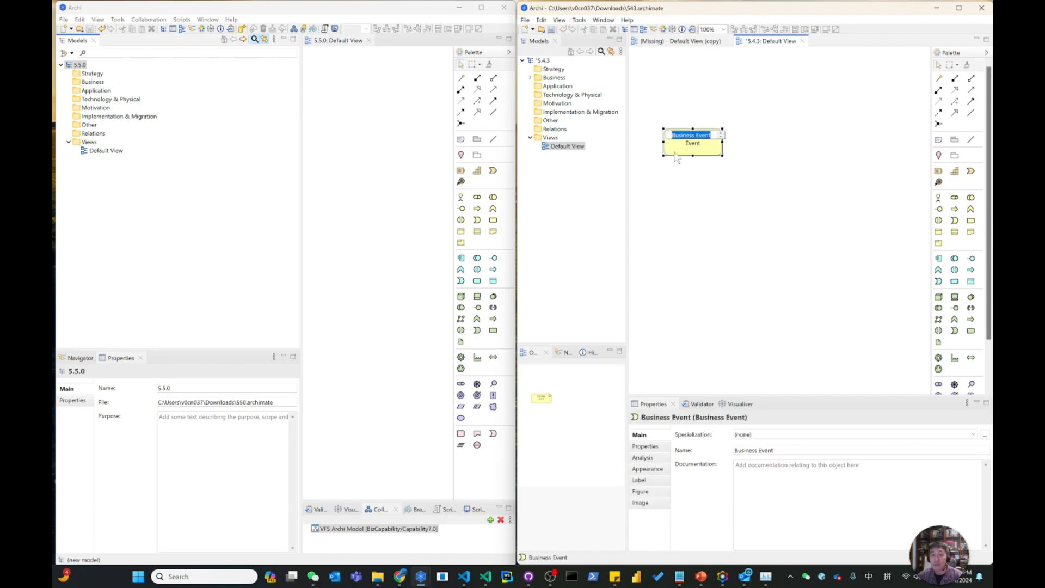
pyautogui.click(972, 221)
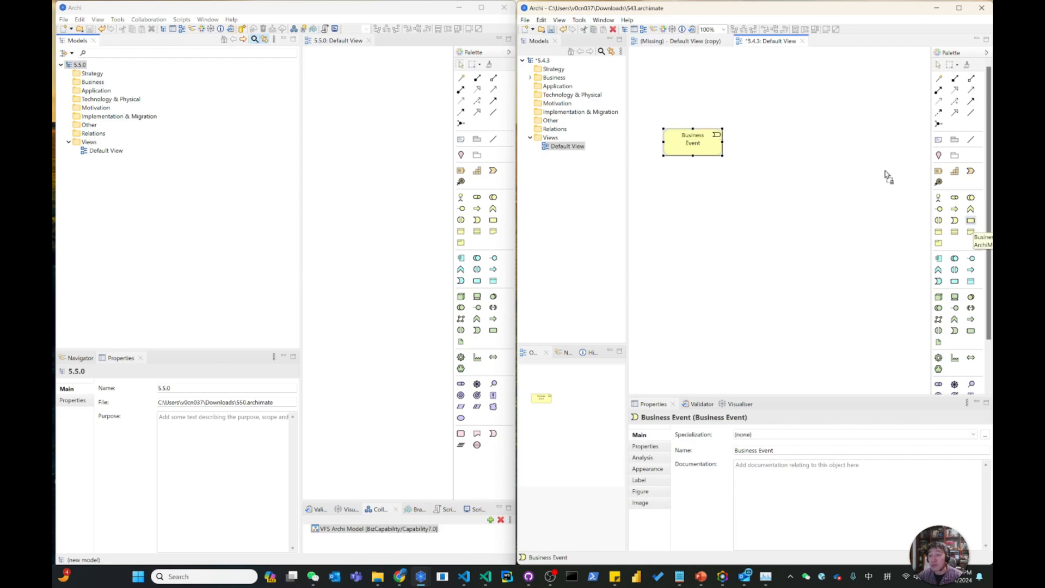
pyautogui.click(794, 131)
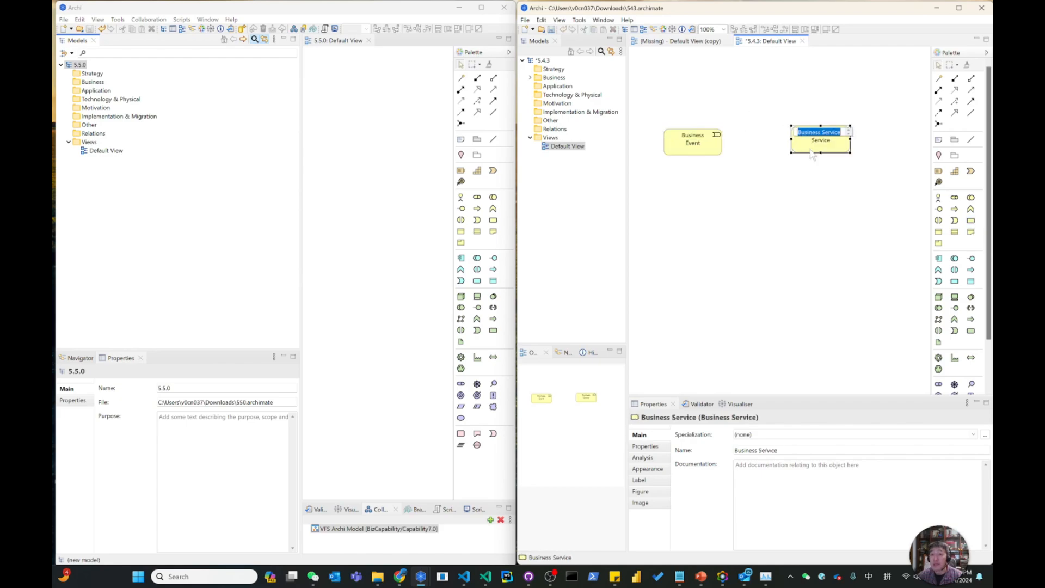
# Align the Business Service with the Business Event and connect the event to the service with a Triggers relationship.
pyautogui.click(813, 187)
pyautogui.click(817, 151)
pyautogui.moveTo(816, 151); pyautogui.dragTo(812, 155)
pyautogui.click(717, 144)
pyautogui.click(816, 142)
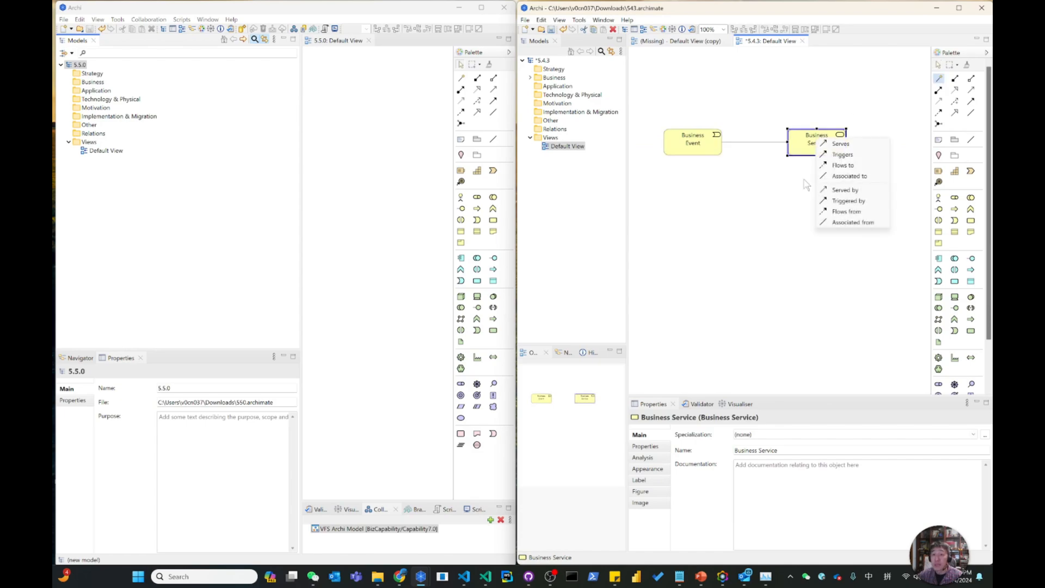
pyautogui.click(842, 154)
# Widen the diagram area of the 5.5.0 model's Default View and try to paste the Business Event and Business Service from 5.4.3 there.
pyautogui.moveTo(863, 171); pyautogui.dragTo(652, 118)
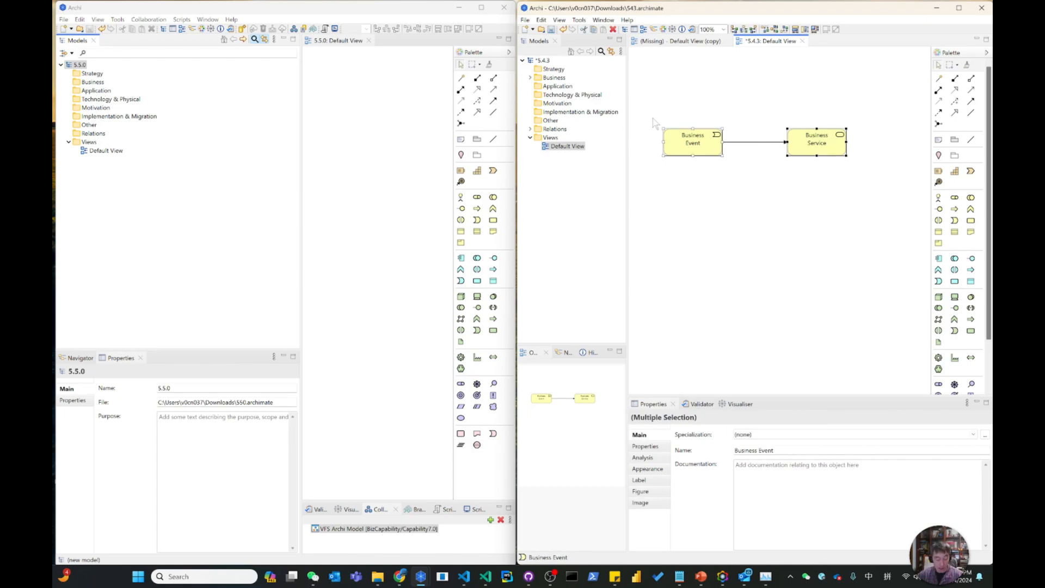
pyautogui.click(106, 150)
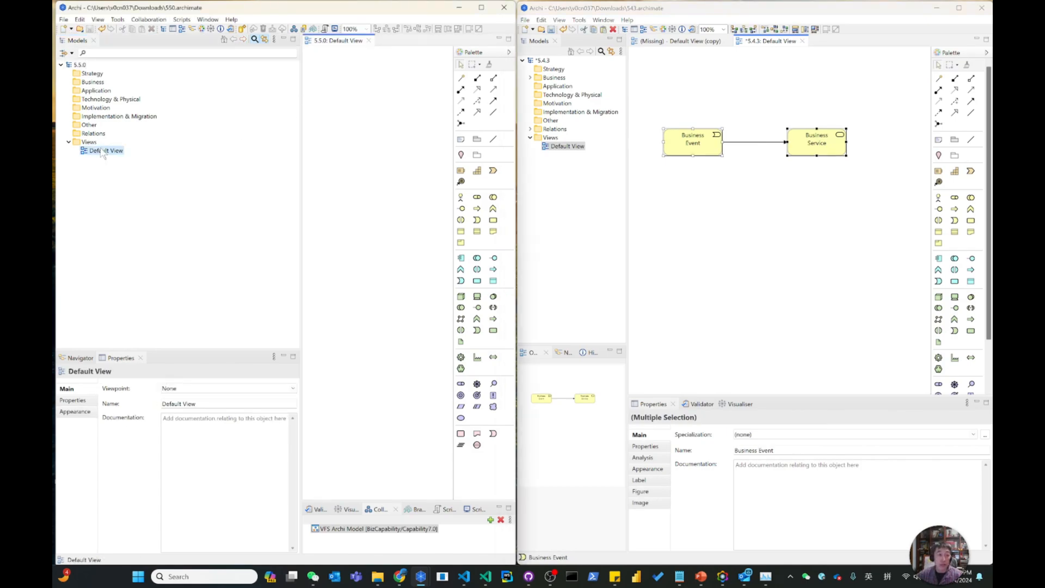
pyautogui.moveTo(303, 127); pyautogui.dragTo(182, 134)
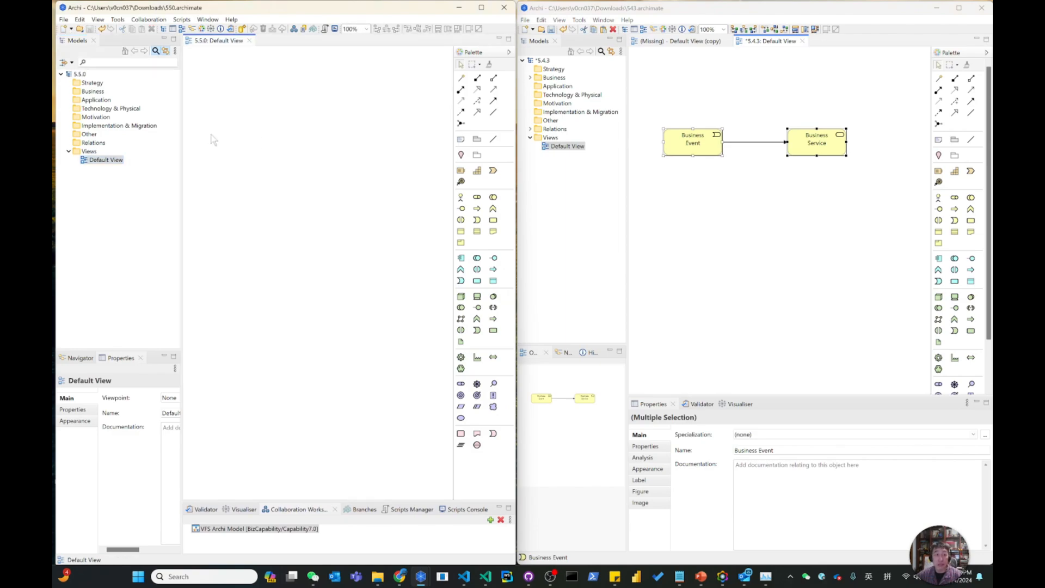
pyautogui.rightClick(211, 113)
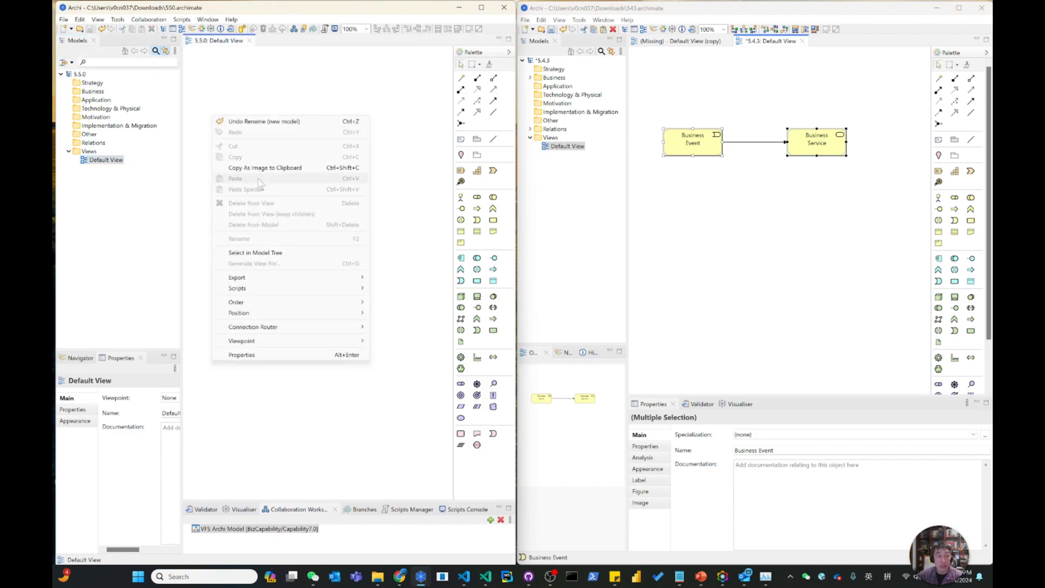
pyautogui.click(769, 210)
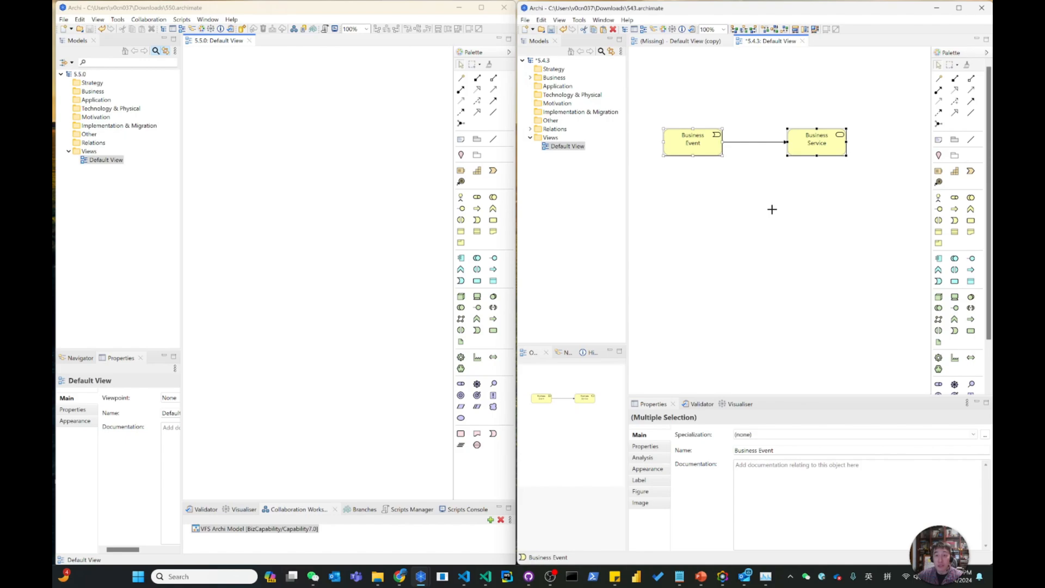
pyautogui.click(715, 154)
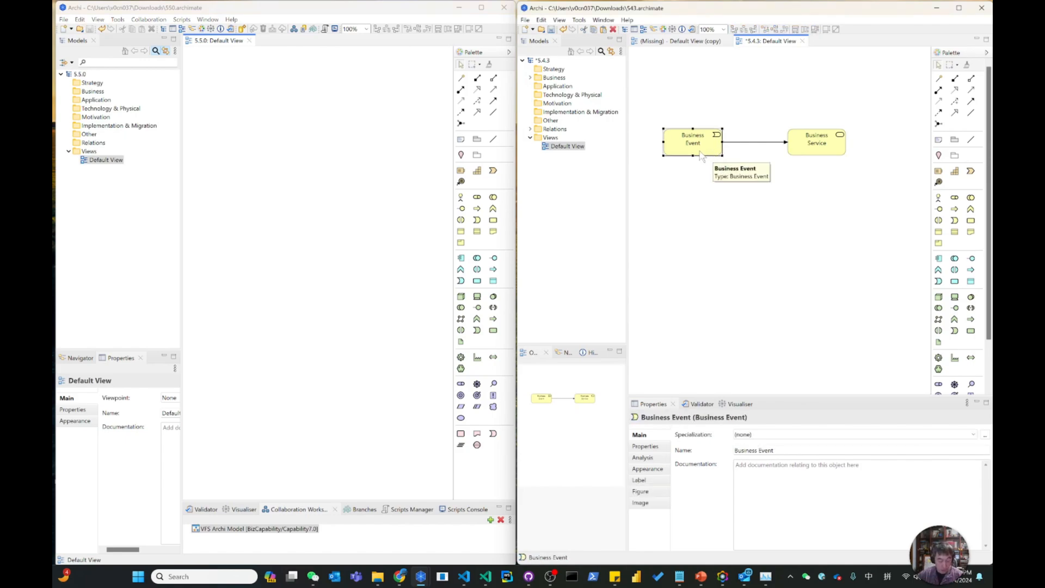
pyautogui.click(201, 131)
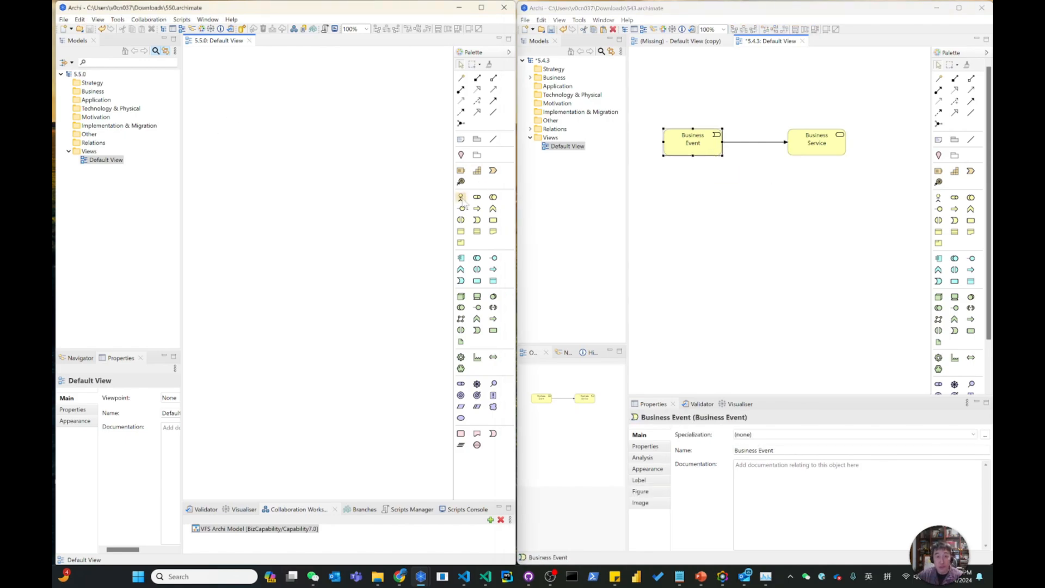
# Add a Business Event and a Business Service side by side to the 5.5.0 model's Default View.
pyautogui.click(477, 219)
pyautogui.click(211, 149)
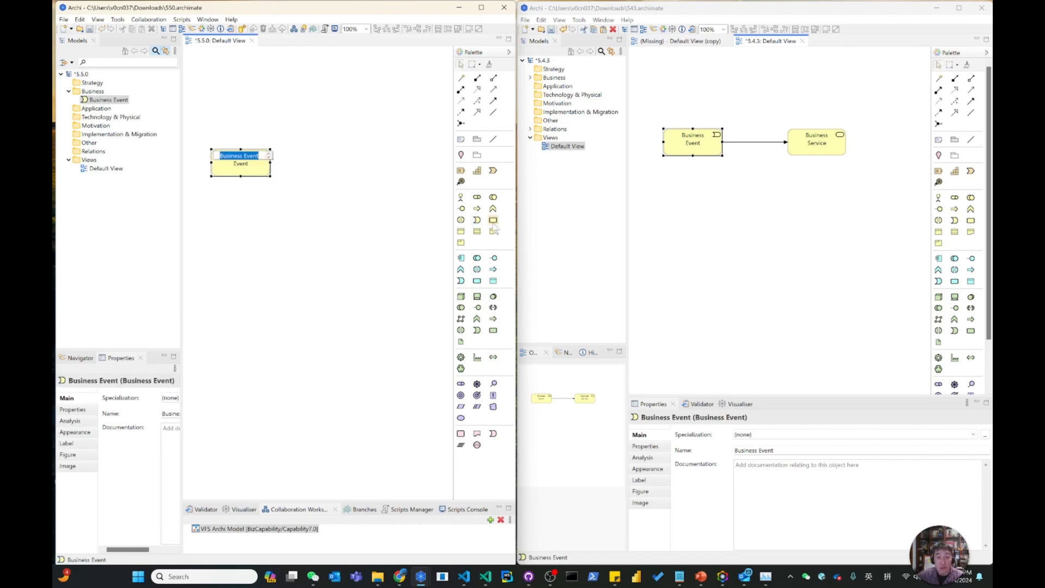
pyautogui.click(361, 148)
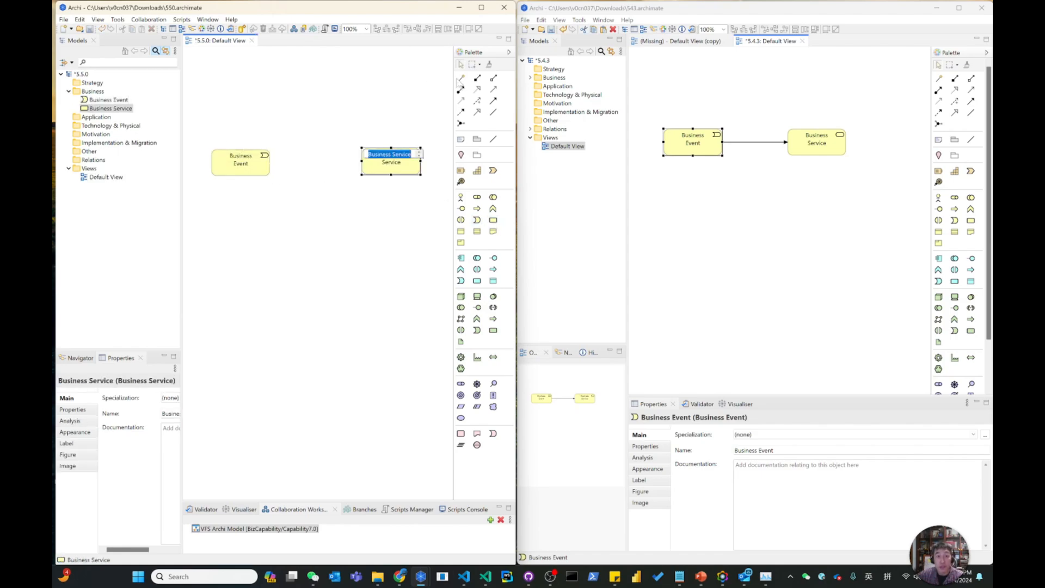
# Connect the Business Event to the Business Service with a Triggers relationship in the 5.5.0 model's Default View.
pyautogui.click(460, 77)
pyautogui.click(238, 164)
pyautogui.click(396, 165)
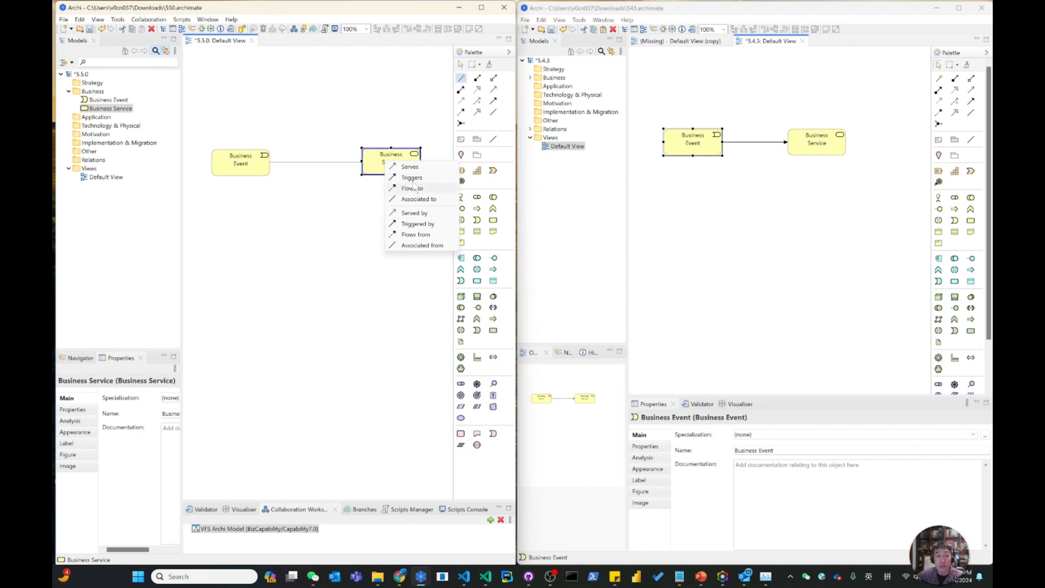
pyautogui.click(412, 177)
# Open the appearance properties of the triggering relation in the 5.4.3 model.
pyautogui.click(753, 228)
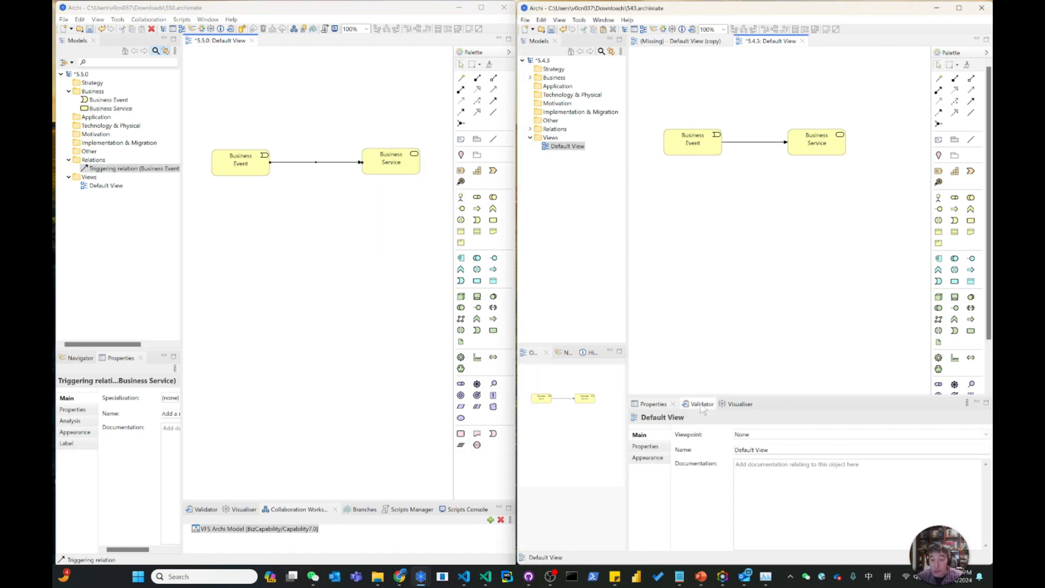
pyautogui.click(767, 143)
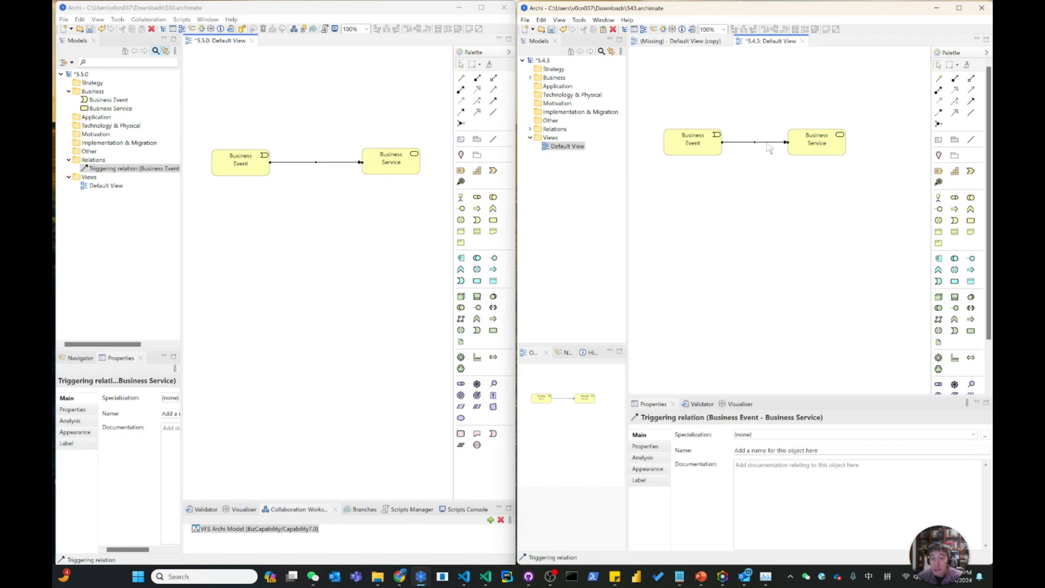
pyautogui.click(648, 469)
# Dock the 5.5.0 window's Properties pane below the diagram and show the triggering relation's appearance settings there.
pyautogui.moveTo(183, 400); pyautogui.dragTo(167, 399)
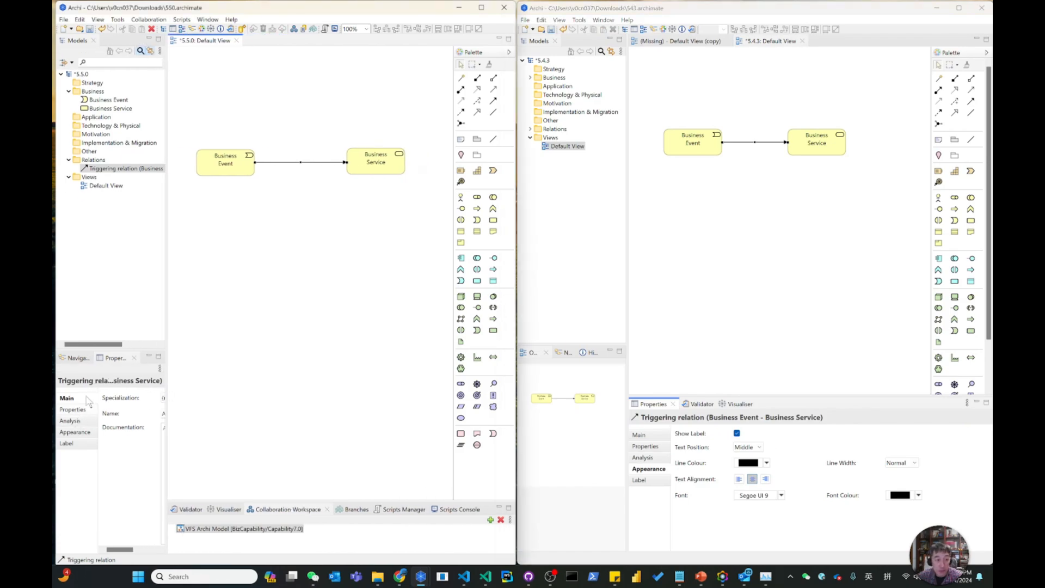
pyautogui.moveTo(120, 360); pyautogui.dragTo(228, 396)
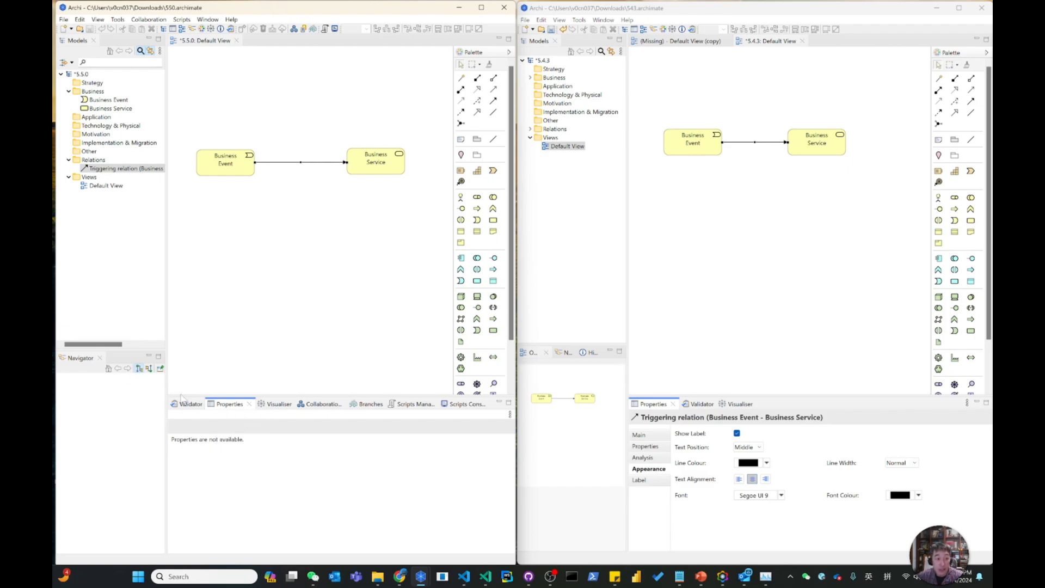
pyautogui.click(247, 225)
pyautogui.click(281, 163)
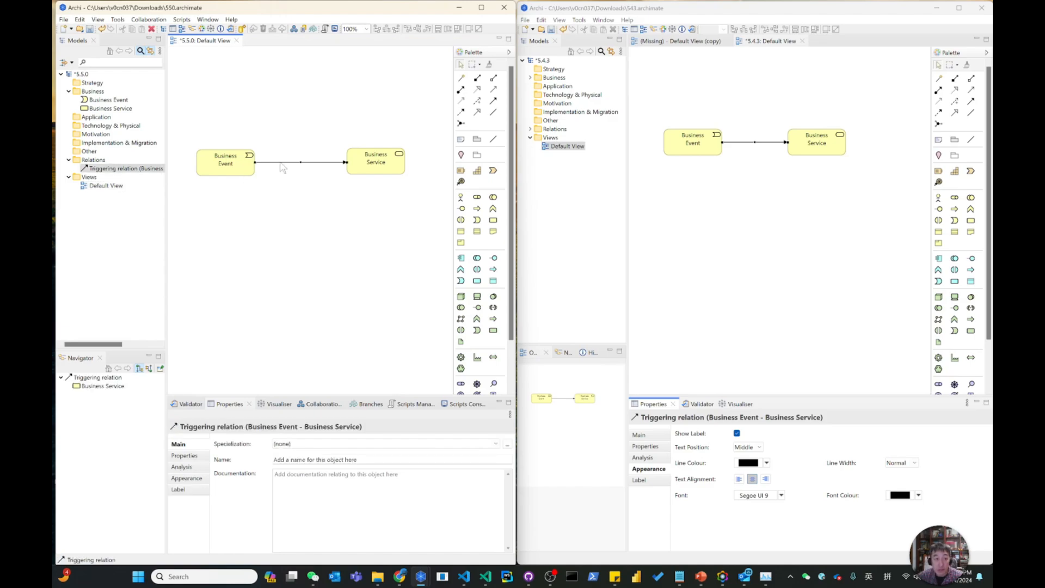
pyautogui.click(196, 479)
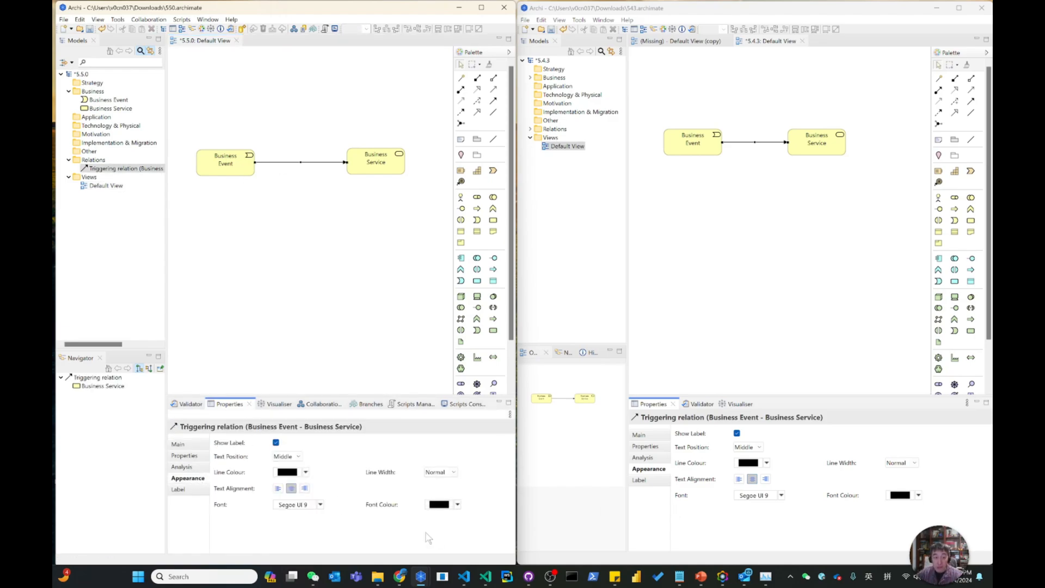
# Set the triggering relation's line width to Heavy in both models, and recheck the available width options in 5.4.3.
pyautogui.click(451, 473)
pyautogui.click(914, 463)
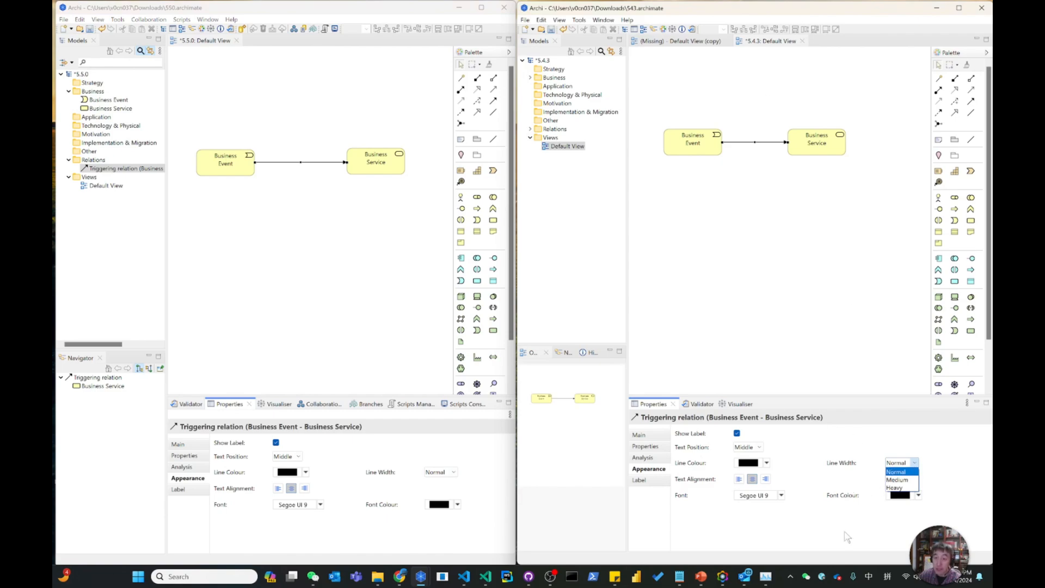
pyautogui.click(901, 488)
pyautogui.click(451, 472)
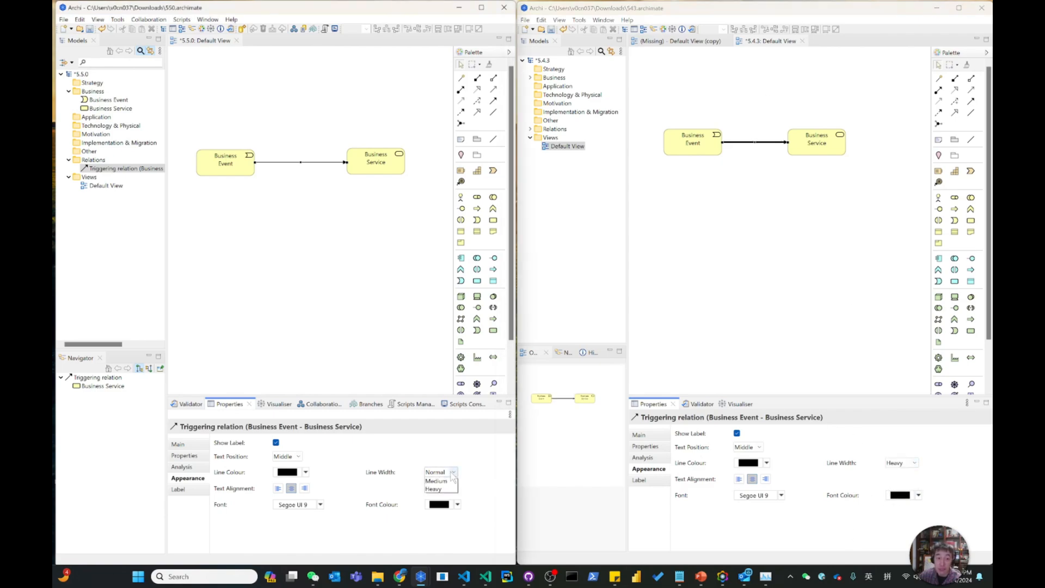
pyautogui.click(443, 497)
pyautogui.click(770, 374)
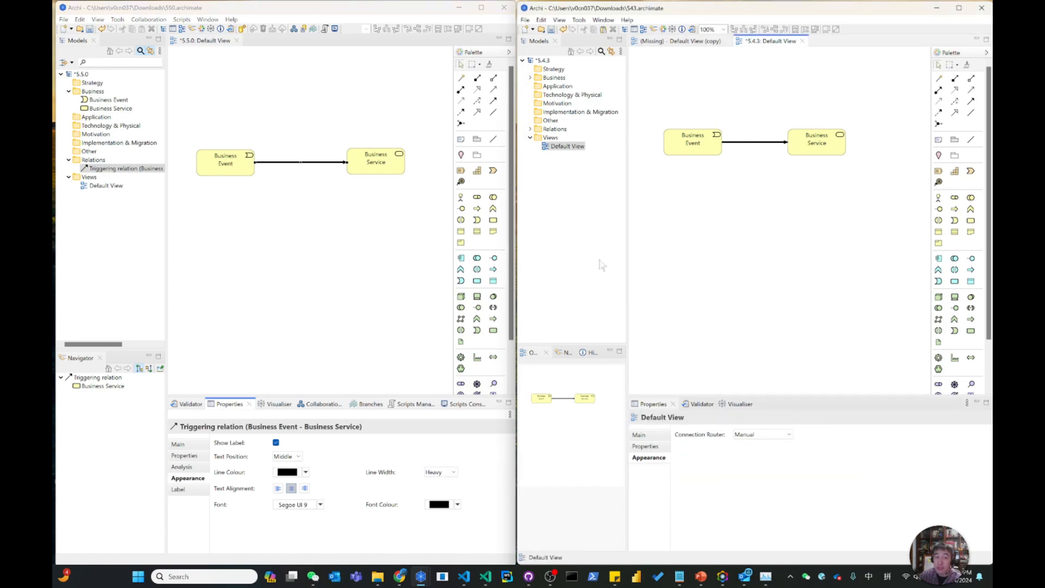
pyautogui.click(768, 142)
pyautogui.click(914, 463)
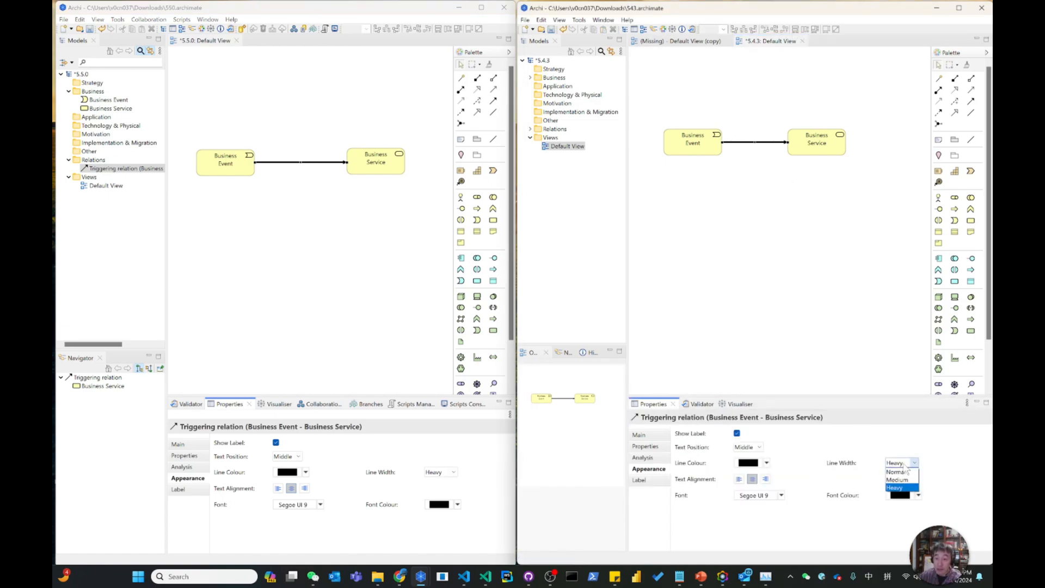
pyautogui.click(838, 297)
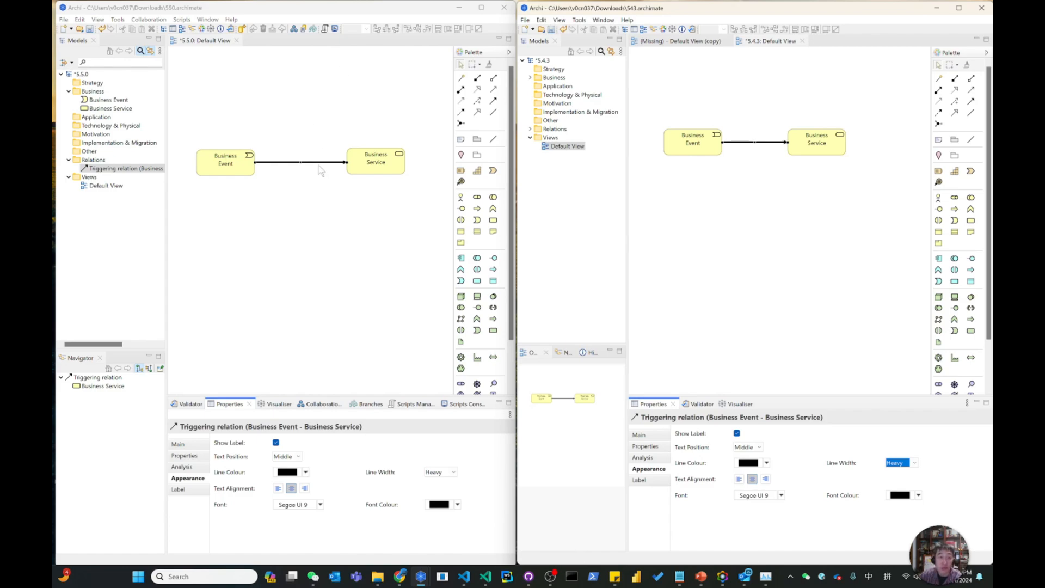
# Set the Business Service's line width to Medium in both the 5.4.3 and the 5.5.0 model.
pyautogui.click(815, 145)
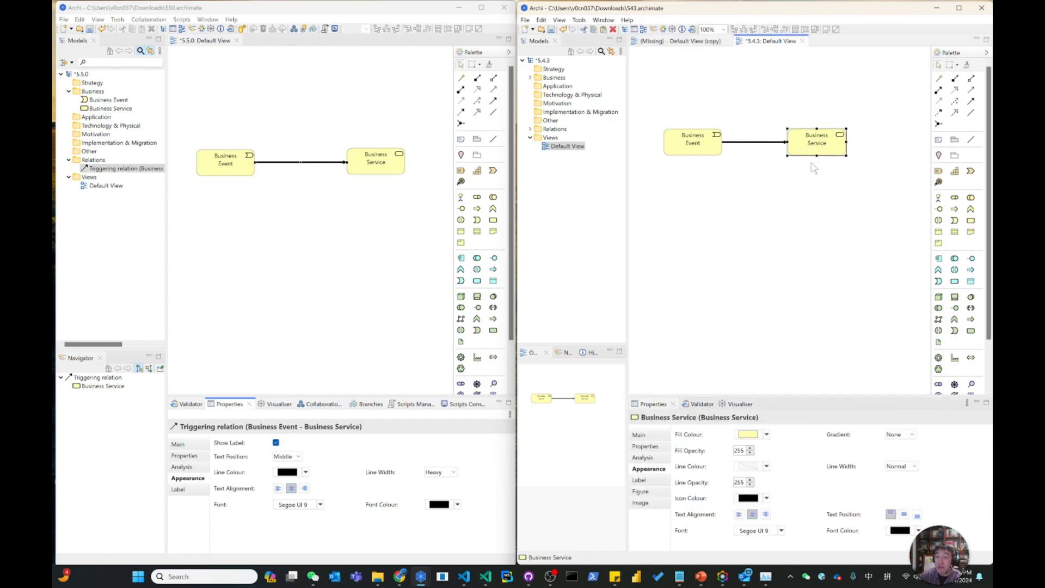
pyautogui.click(900, 467)
pyautogui.click(898, 483)
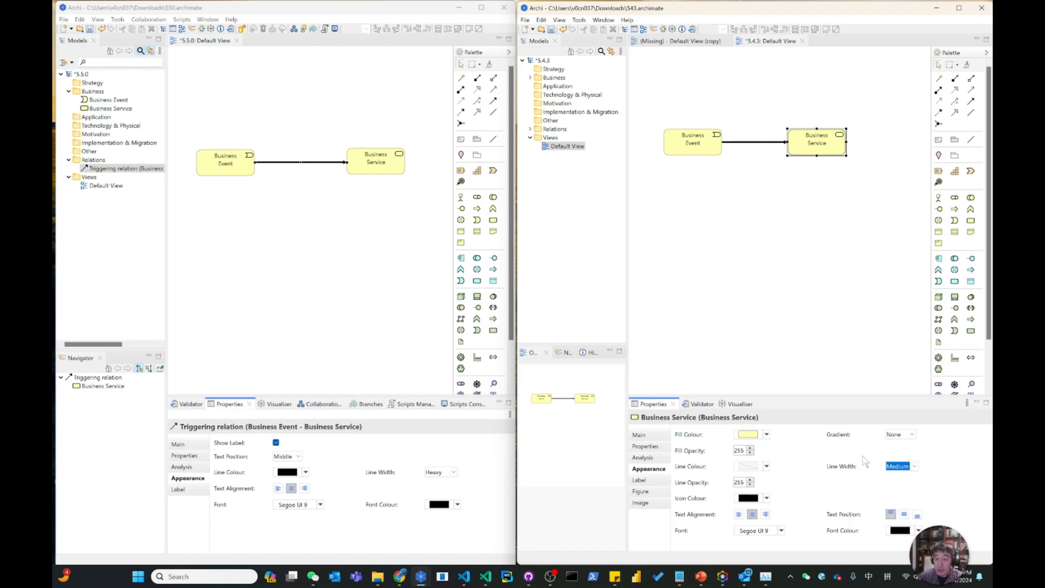
pyautogui.click(385, 168)
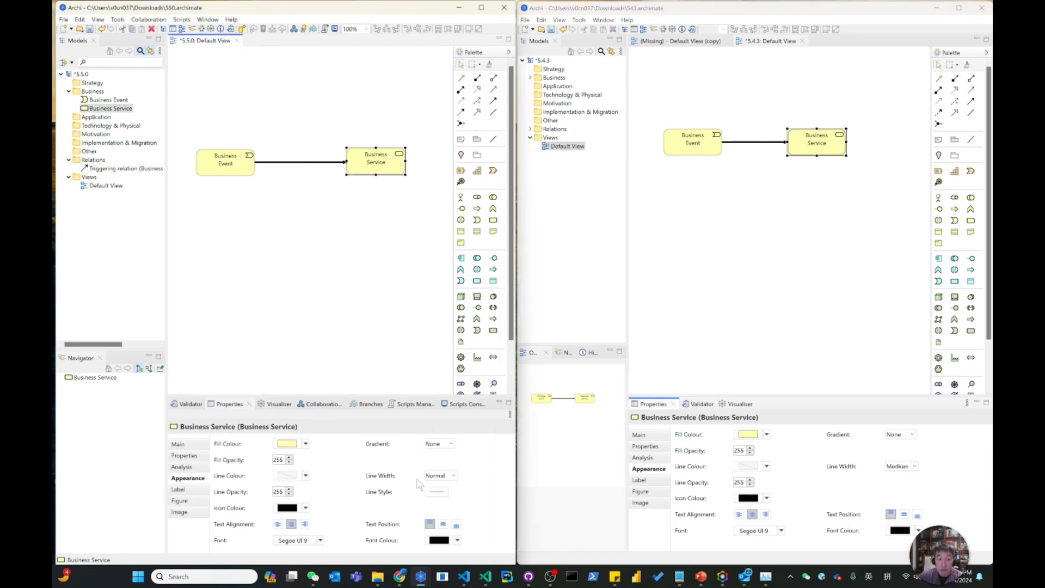
pyautogui.click(395, 496)
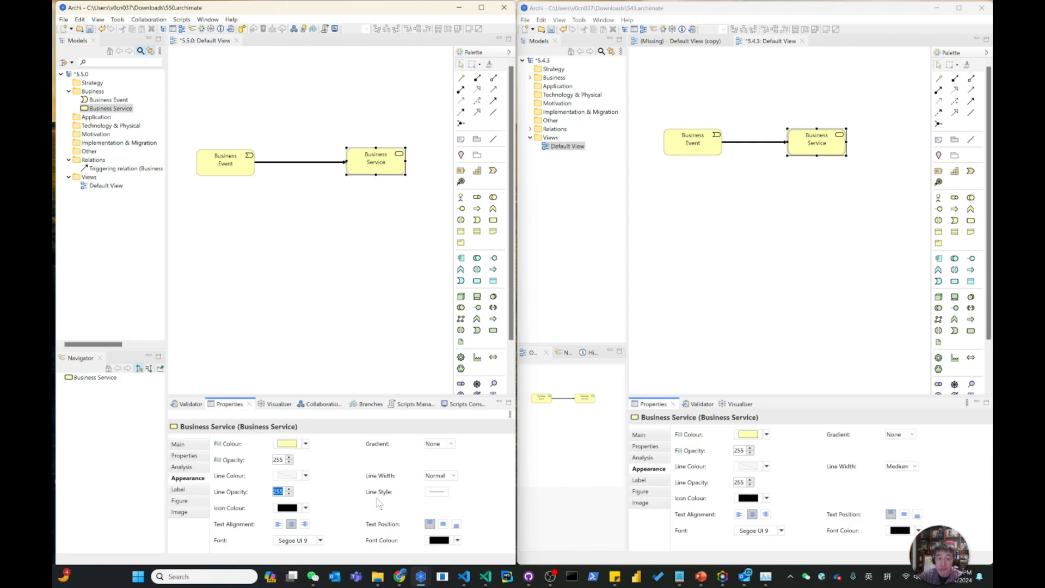
pyautogui.click(452, 475)
pyautogui.click(447, 495)
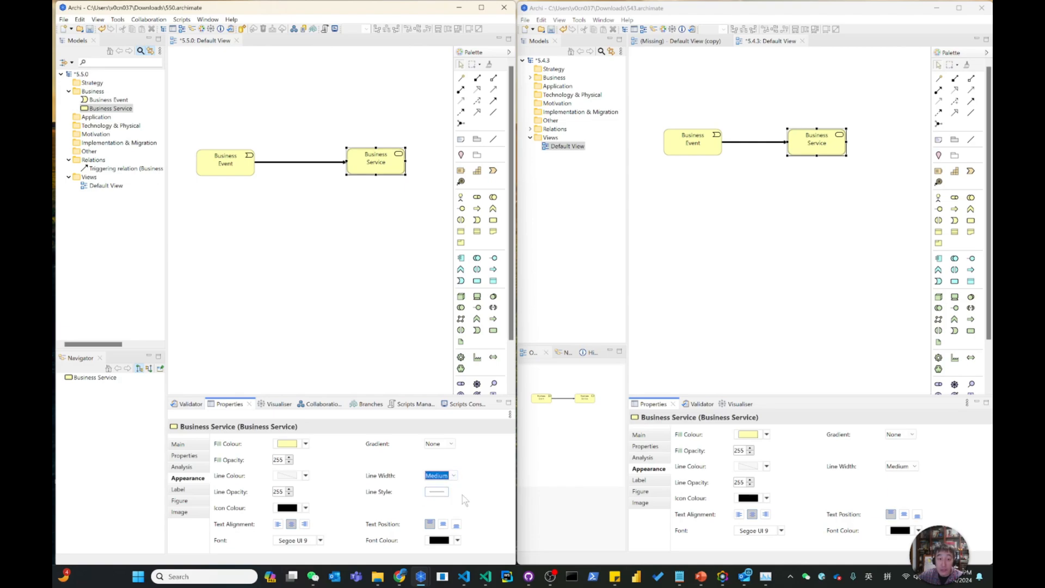
# Check the 5.4.3 Business Service's appearance options, and set the 5.5.0 Business Service's line style to Dashed.
pyautogui.click(819, 120)
pyautogui.click(798, 152)
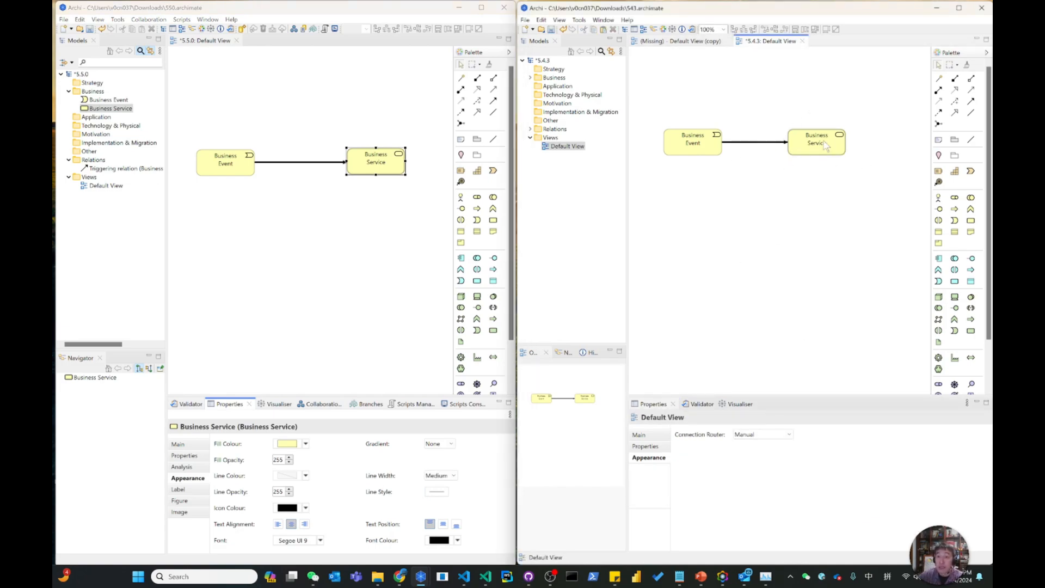
pyautogui.click(439, 492)
pyautogui.click(461, 514)
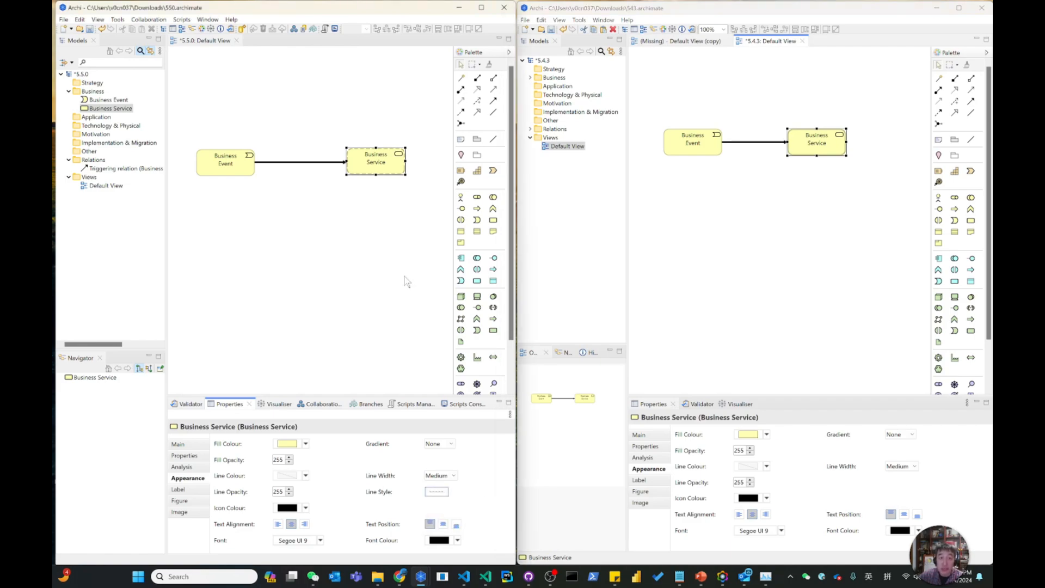
pyautogui.click(405, 277)
pyautogui.click(379, 171)
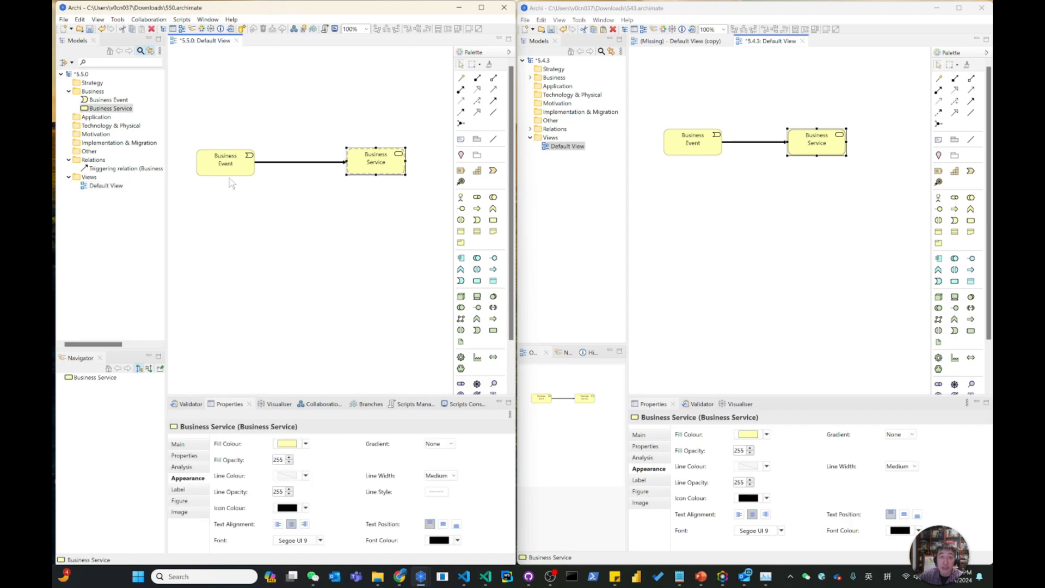
# Give the 5.5.0 Business Event a Dotted line style and a Medium line width.
pyautogui.click(230, 176)
pyautogui.click(435, 492)
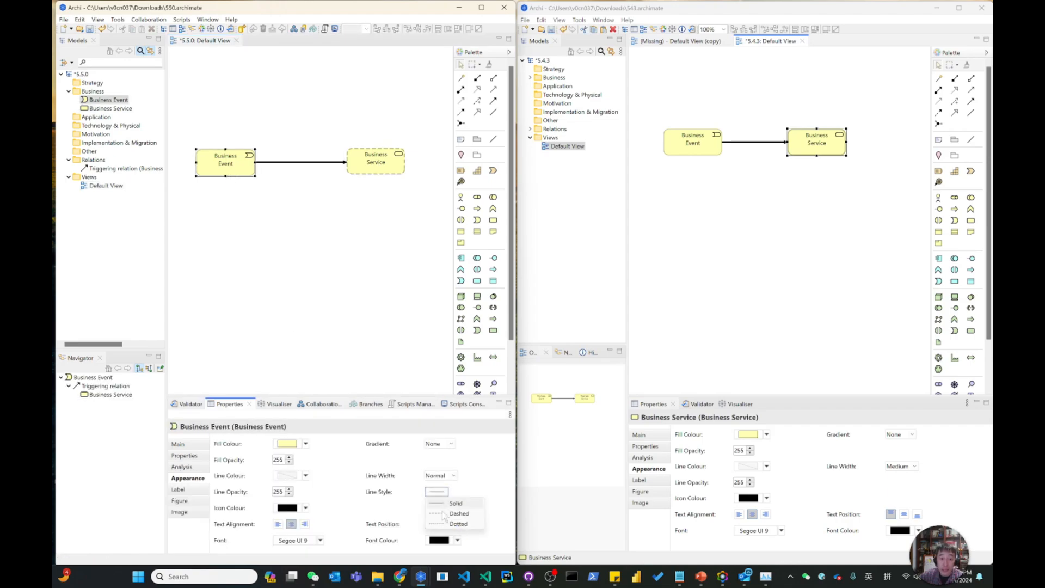
pyautogui.click(451, 526)
pyautogui.click(256, 202)
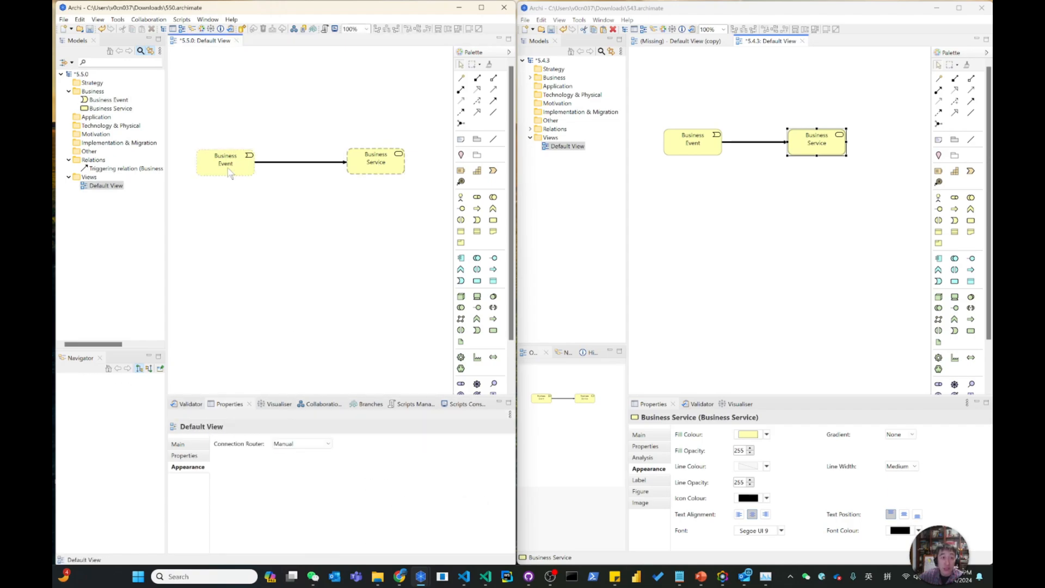
pyautogui.click(230, 173)
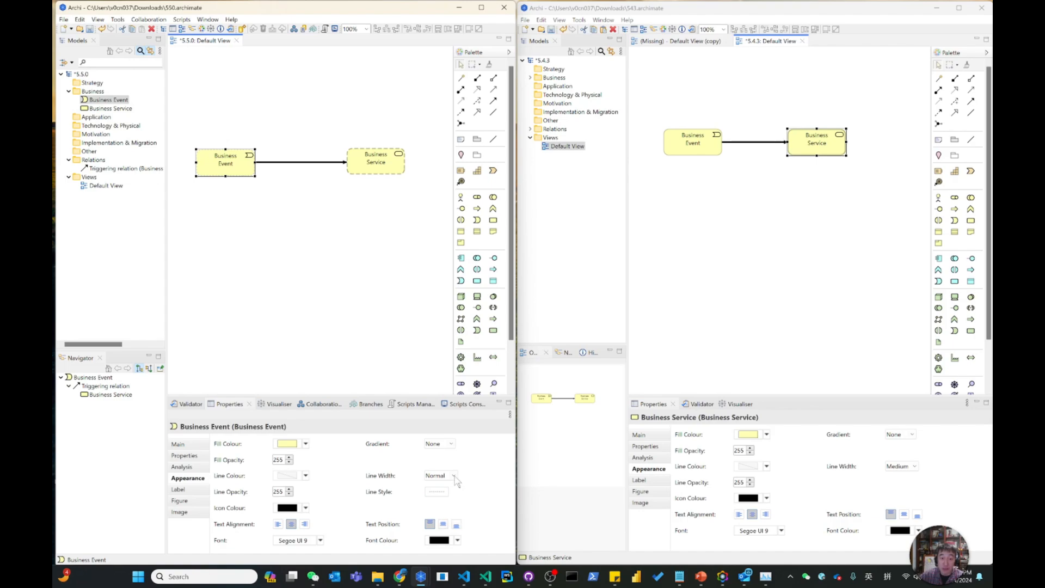
pyautogui.click(453, 476)
pyautogui.click(452, 493)
pyautogui.click(334, 329)
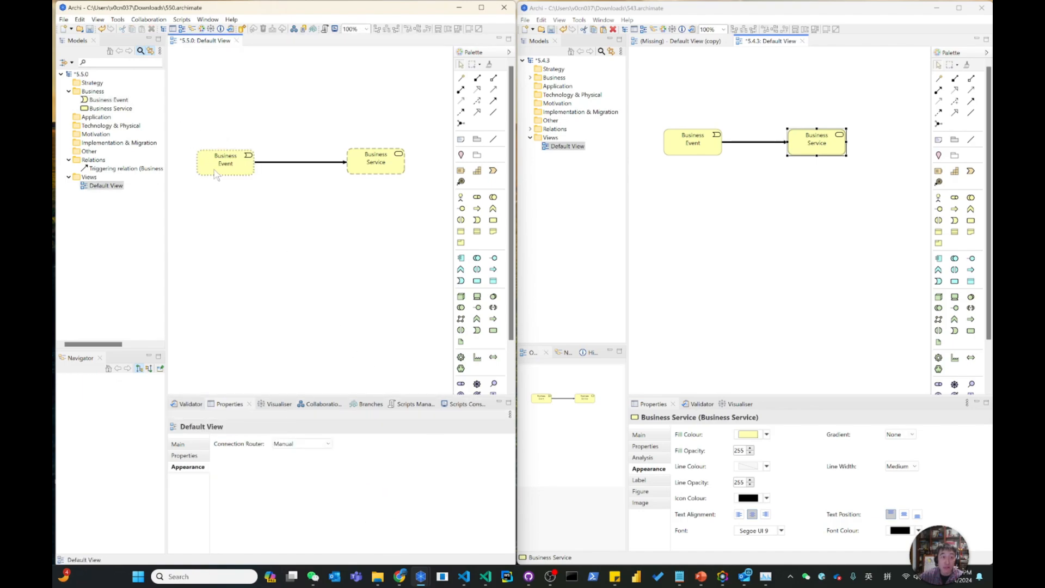
# Move the 5.5.0 Business Service closer to the Business Event, and place a Grouping below them with its line style choices open.
pyautogui.moveTo(395, 171); pyautogui.dragTo(375, 173)
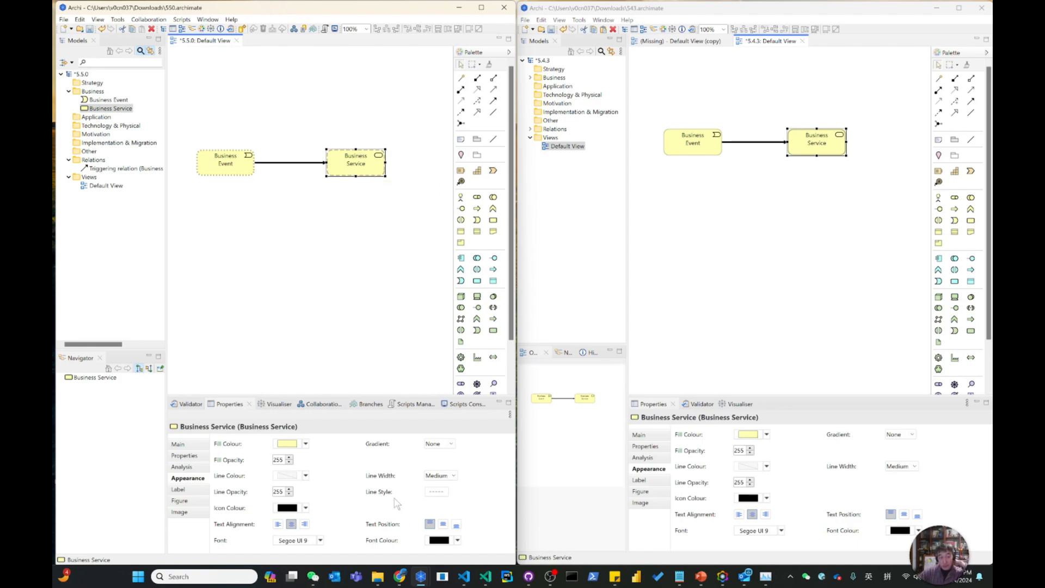
pyautogui.click(476, 155)
pyautogui.click(222, 216)
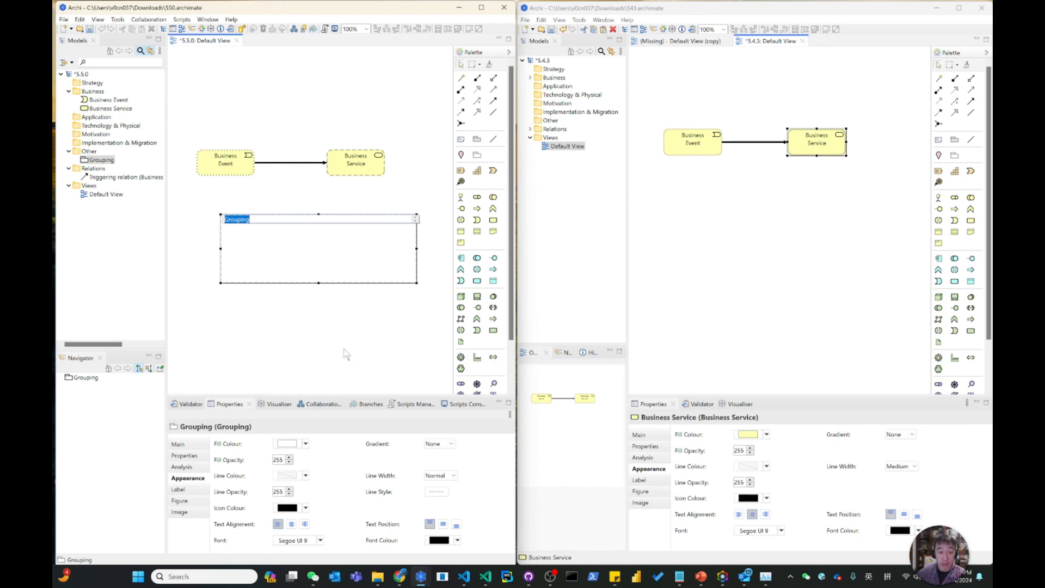
pyautogui.click(346, 353)
pyautogui.click(283, 243)
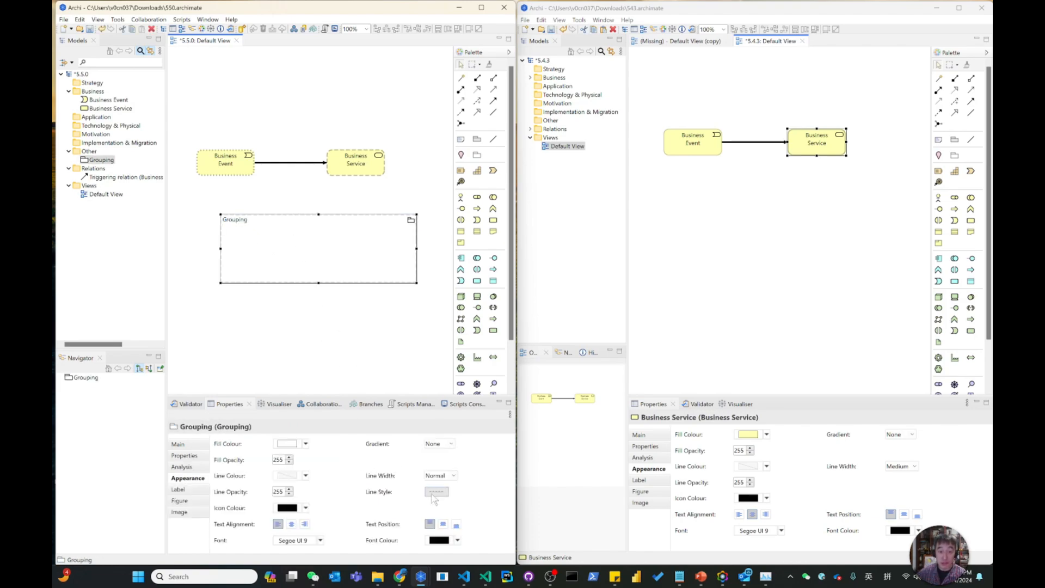
pyautogui.click(366, 326)
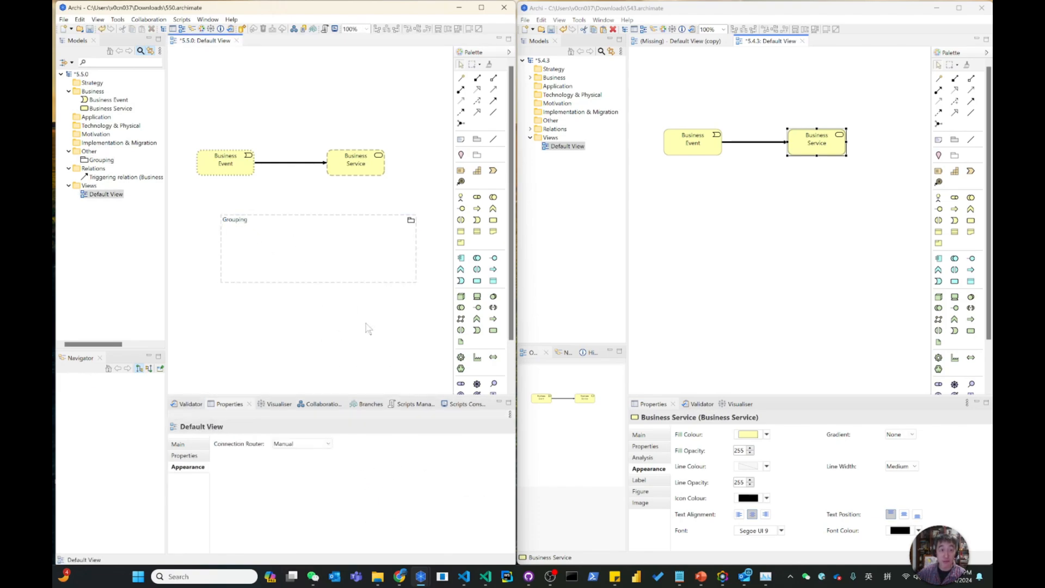
pyautogui.moveTo(299, 249); pyautogui.dragTo(281, 243)
pyautogui.click(435, 492)
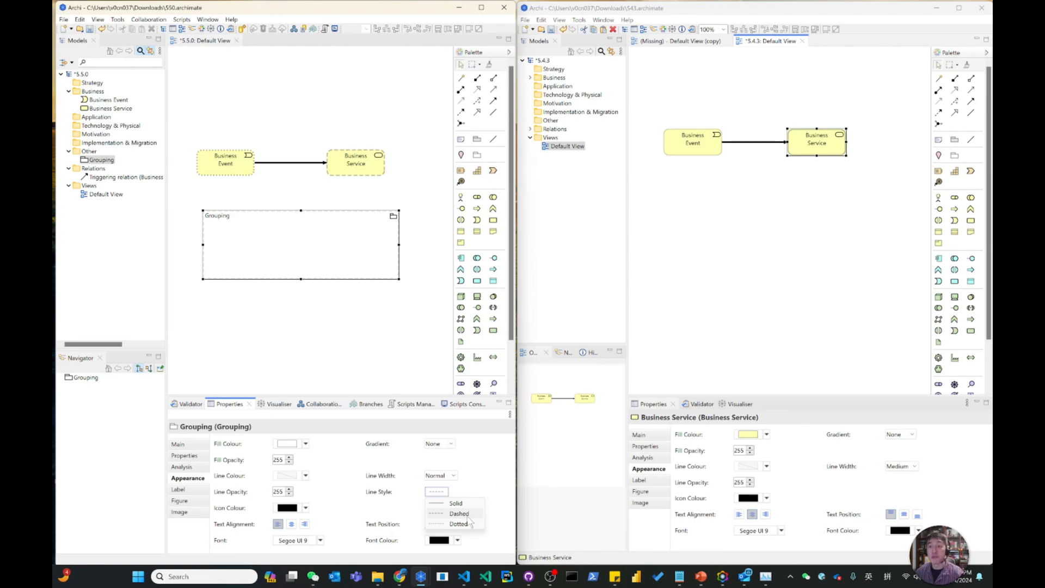
# Add a Grouping below the business elements in the 5.4.3 Default View and show its appearance properties.
pyautogui.click(948, 157)
pyautogui.click(664, 212)
pyautogui.click(777, 305)
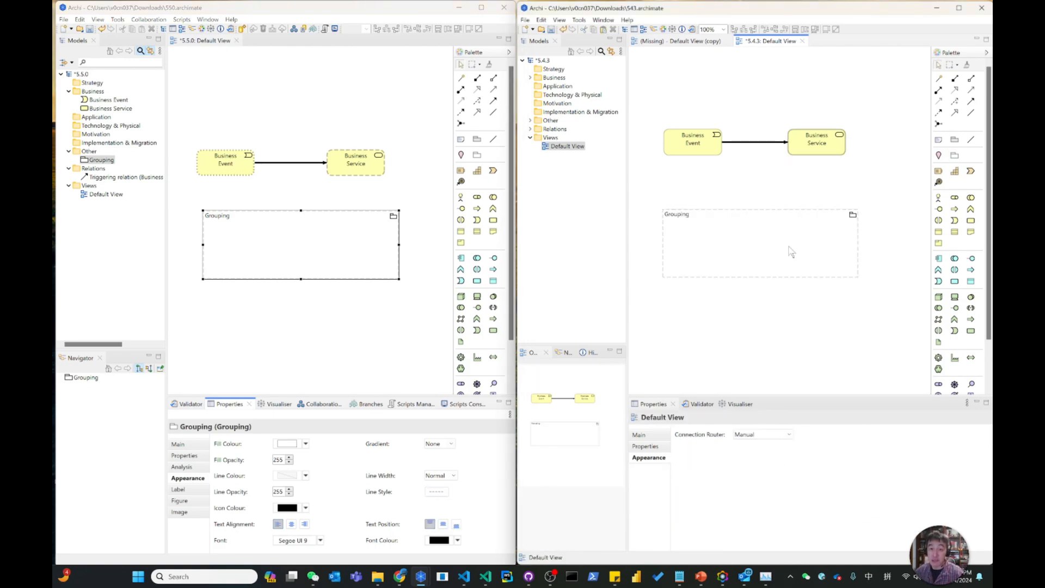
pyautogui.click(788, 248)
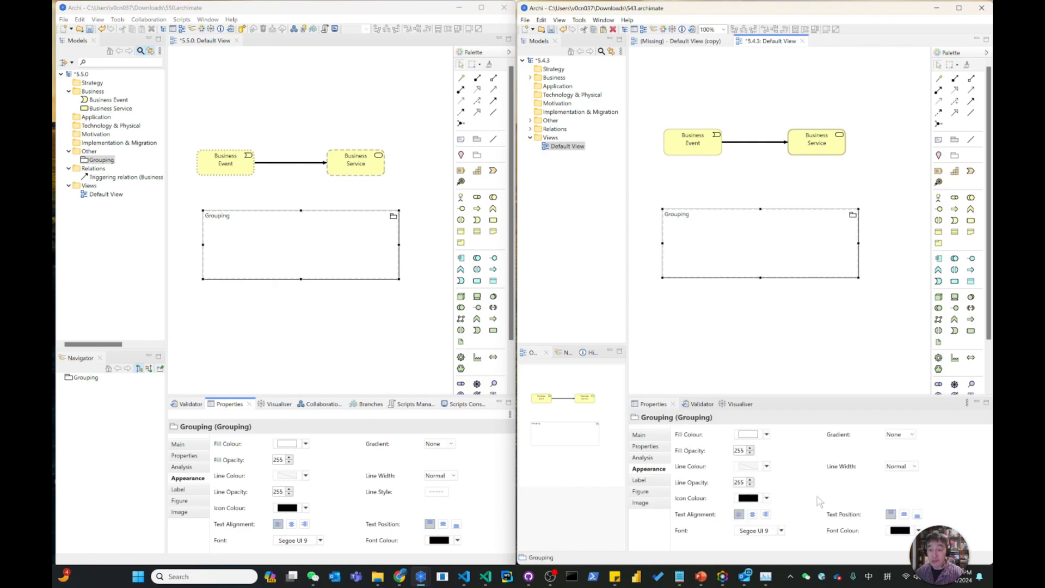
# Set the 5.5.0 Grouping's line style to Solid.
pyautogui.click(368, 266)
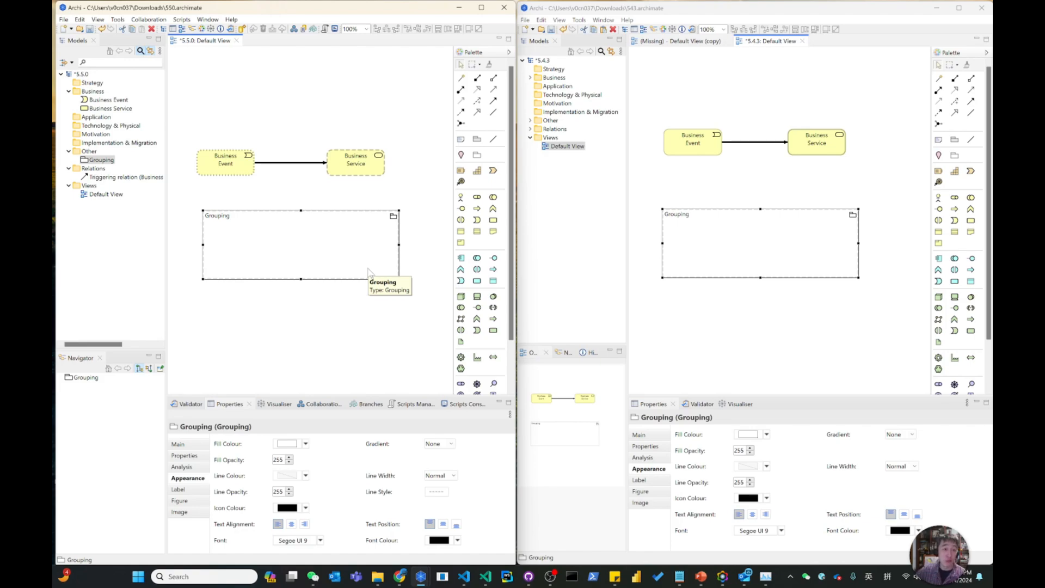
pyautogui.click(436, 492)
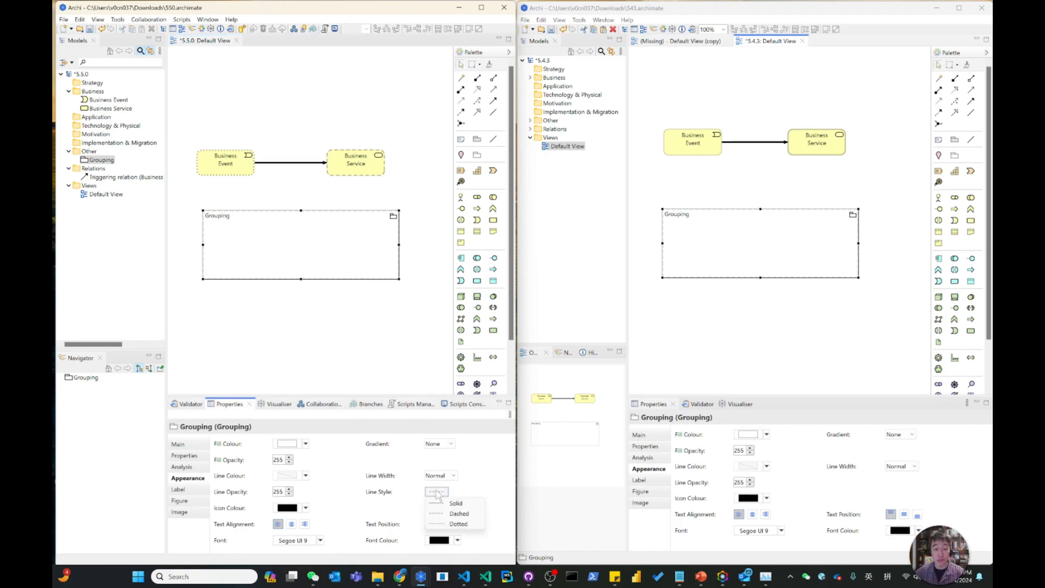
pyautogui.click(455, 503)
pyautogui.click(300, 335)
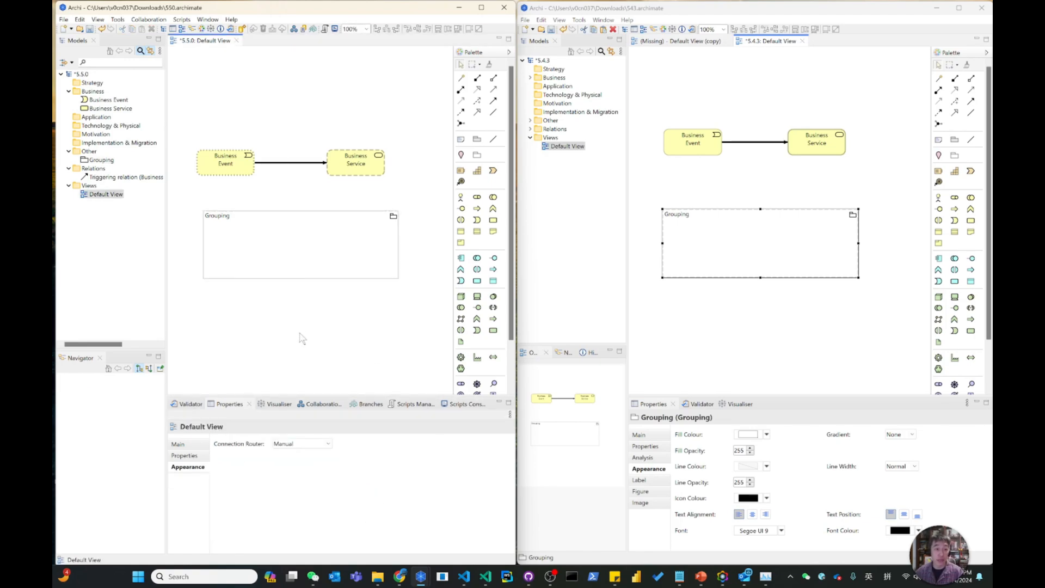
# Set the 5.5.0 Grouping's line style to Dotted.
pyautogui.click(325, 268)
pyautogui.click(436, 492)
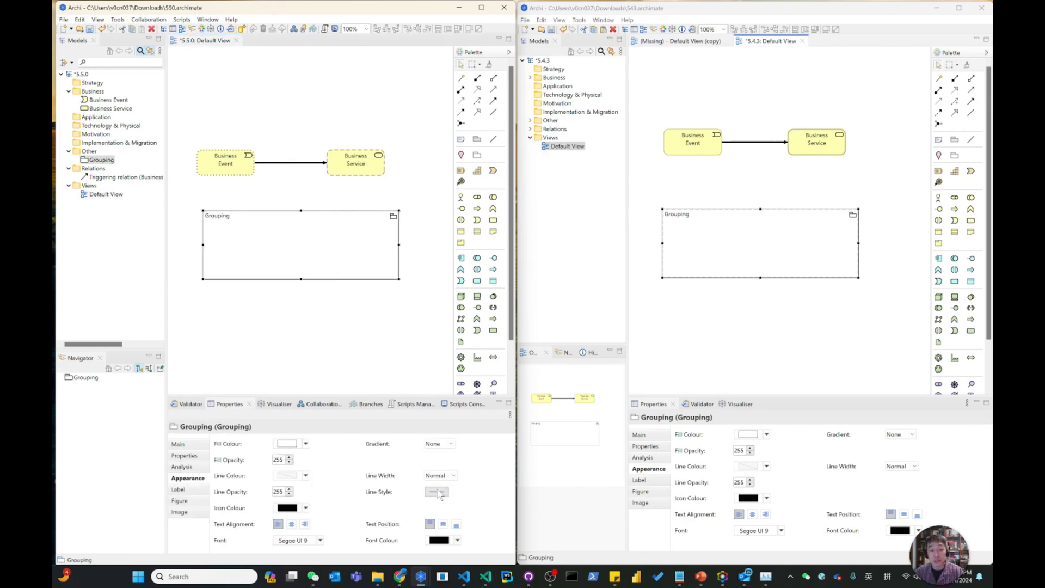
pyautogui.click(454, 524)
pyautogui.click(381, 336)
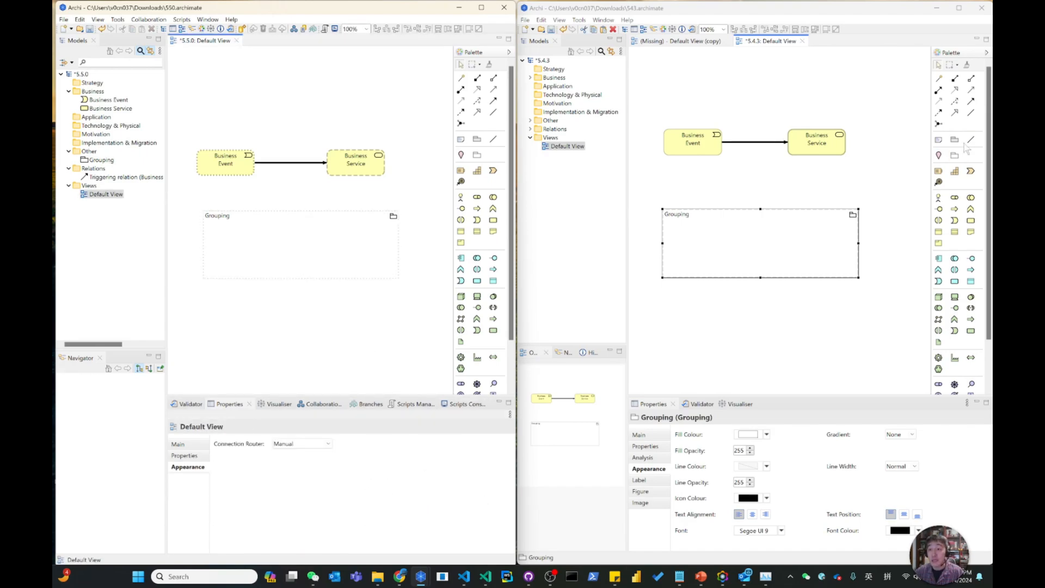
# Add a Group at the top of the 5.4.3 Default View, and shift the Business Event and Business Service down below it.
pyautogui.moveTo(958, 142); pyautogui.dragTo(240, 67)
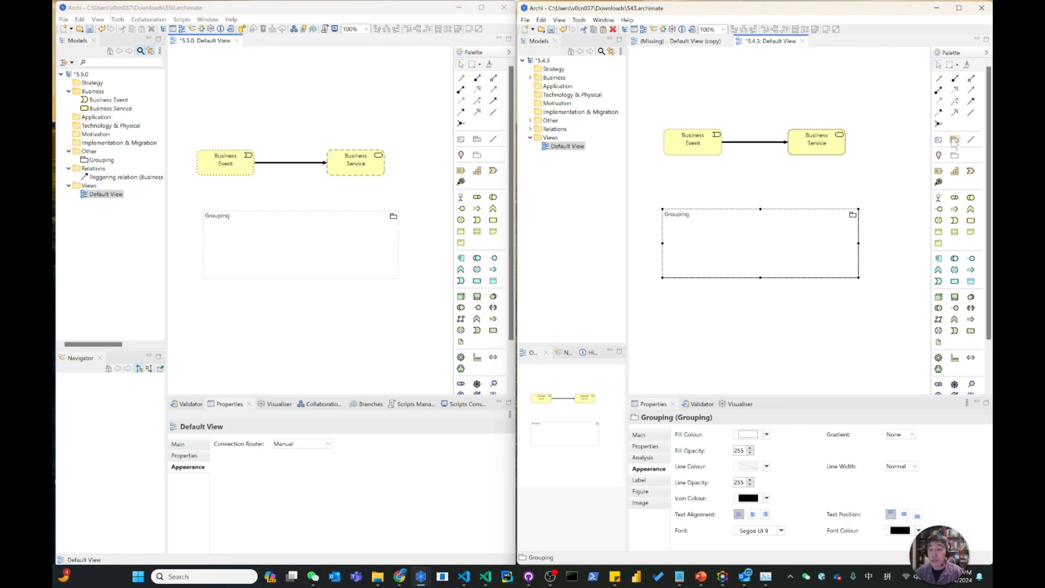
pyautogui.moveTo(953, 141); pyautogui.dragTo(214, 324)
pyautogui.click(711, 65)
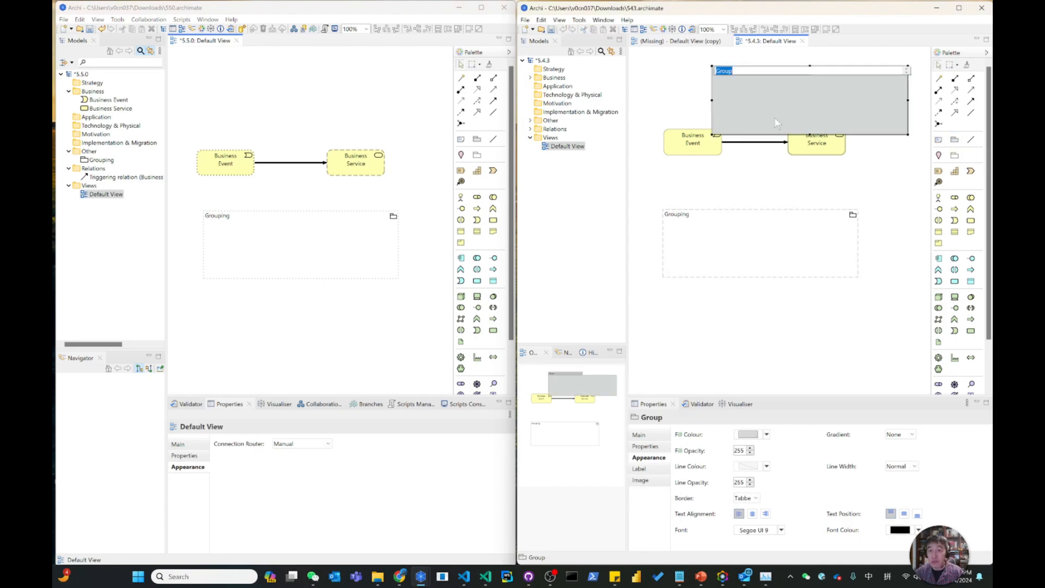
pyautogui.click(793, 105)
pyautogui.moveTo(657, 124); pyautogui.dragTo(836, 172)
# Add a Group below the Grouping in the 5.5.0 Default View and give it a Dashed line style.
pyautogui.click(477, 138)
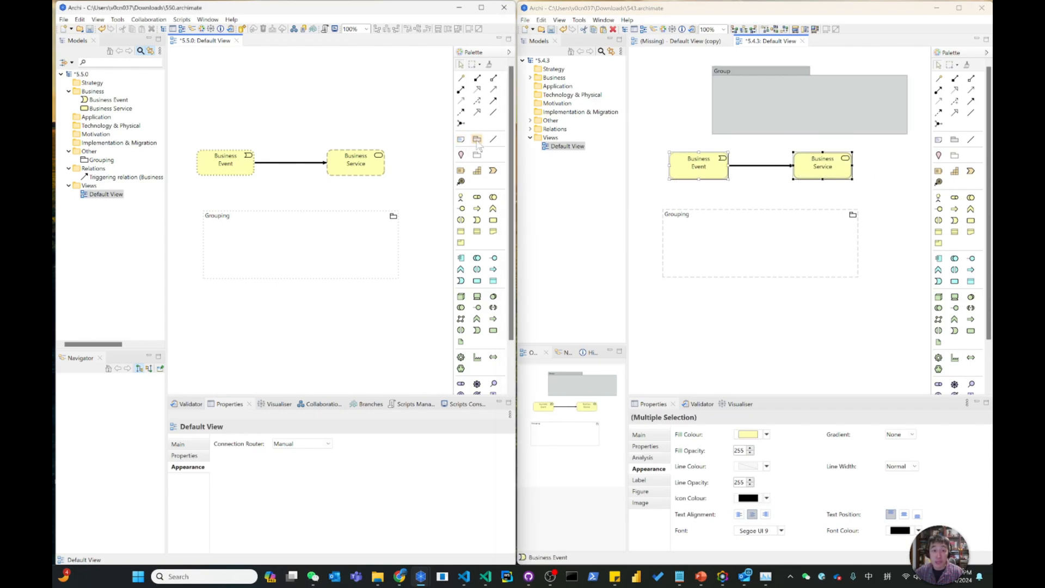
pyautogui.click(200, 294)
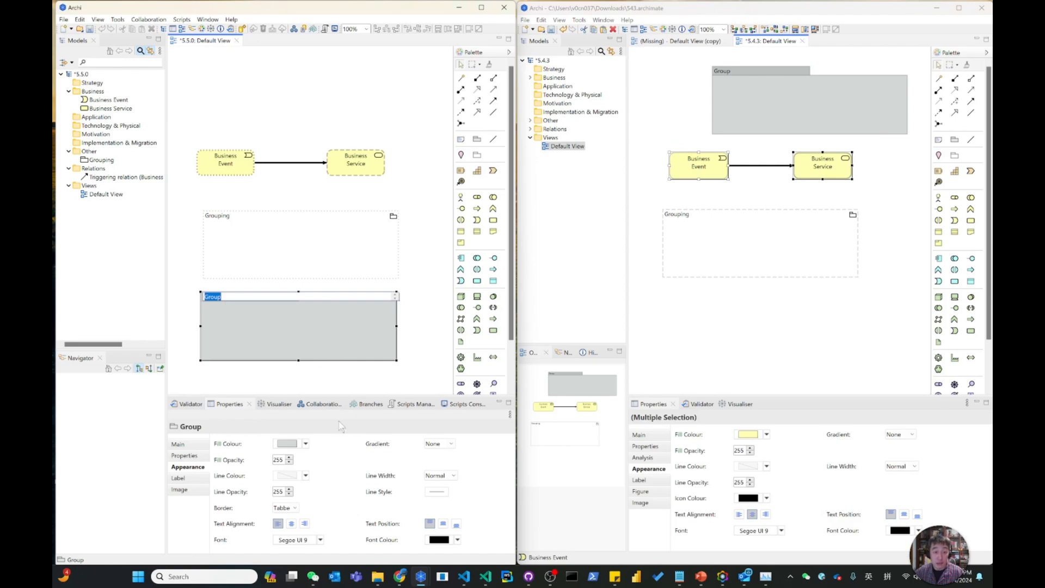
pyautogui.click(437, 491)
pyautogui.click(456, 513)
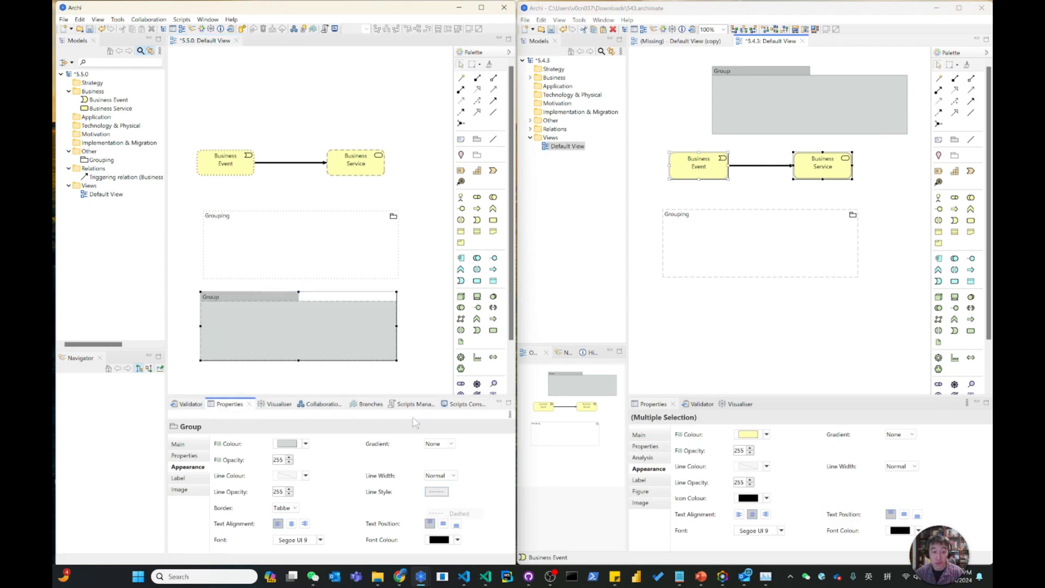
pyautogui.click(427, 350)
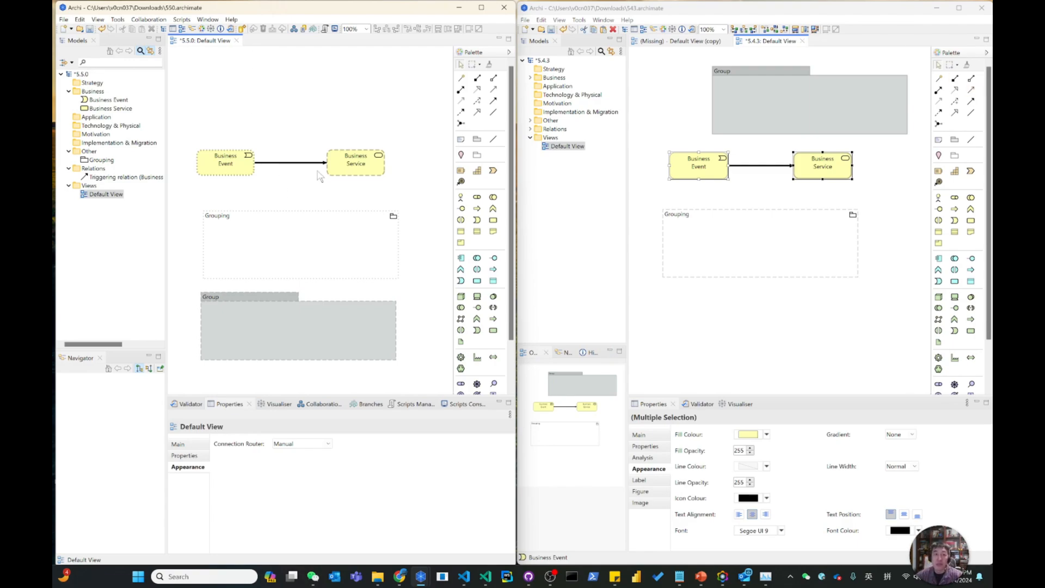
# Select the 5.5.0 Business Service, then consult the New Features slide in the presentation and return to the two Archi windows.
pyautogui.click(757, 184)
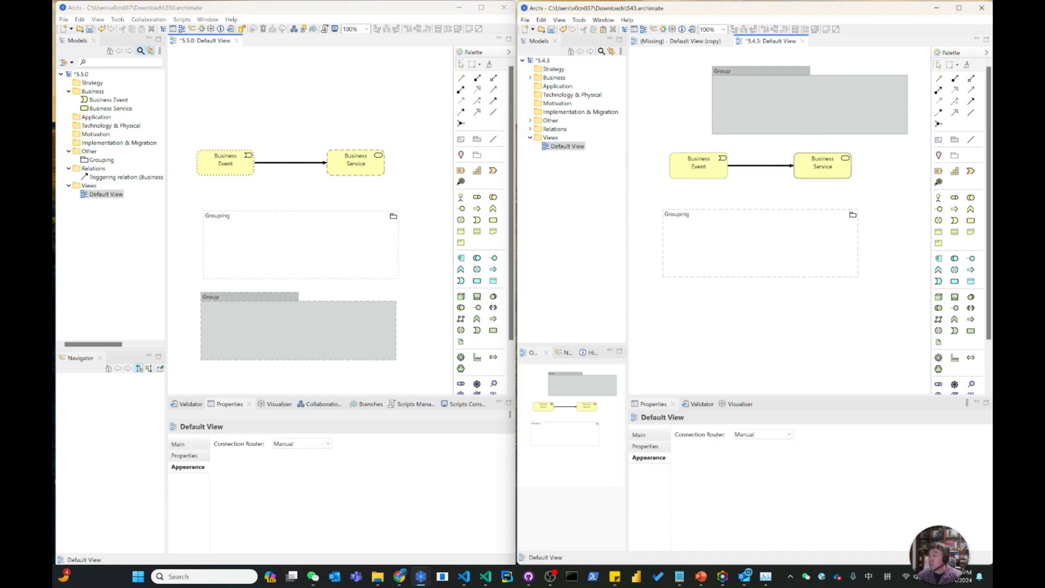
pyautogui.moveTo(301, 126); pyautogui.dragTo(400, 192)
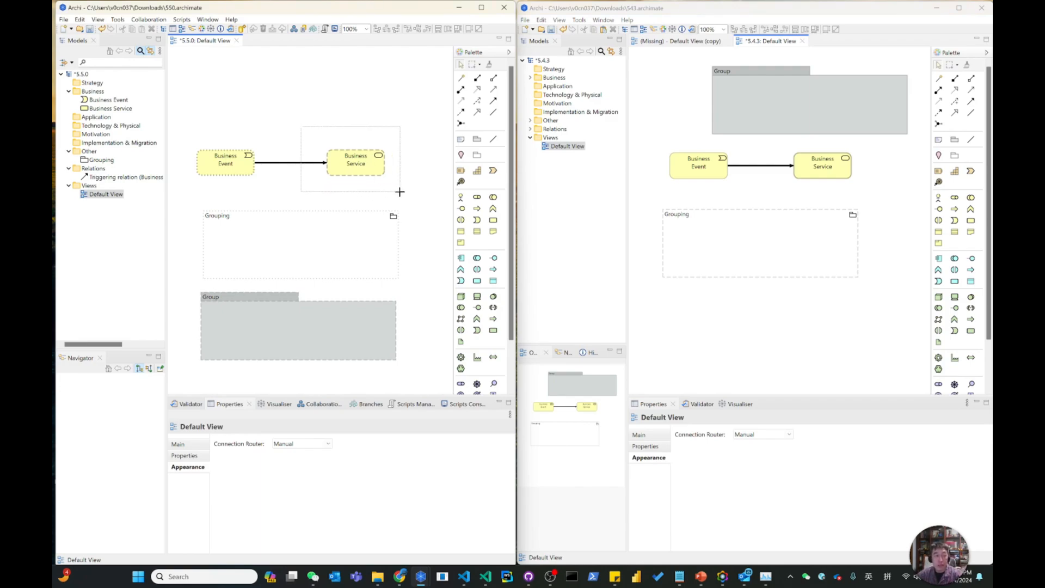
pyautogui.moveTo(400, 192); pyautogui.dragTo(400, 192)
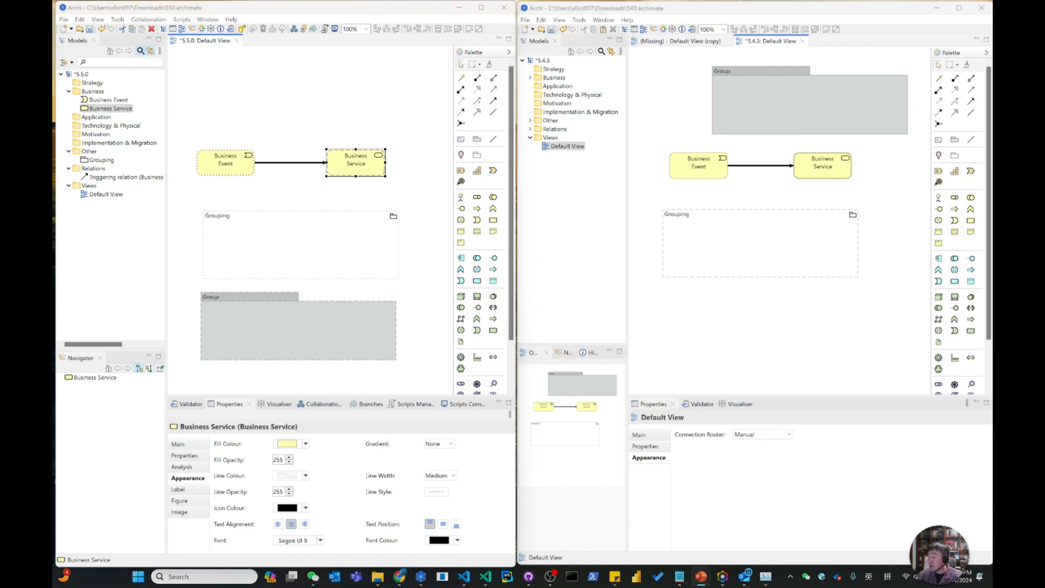
pyautogui.hotkey('alt', 'Tab')
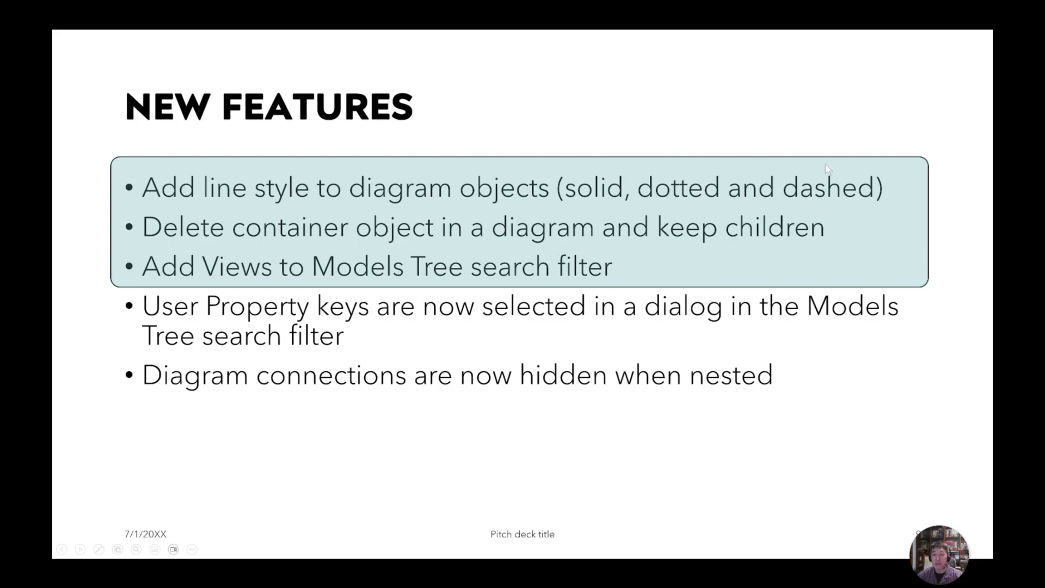
pyautogui.click(839, 128)
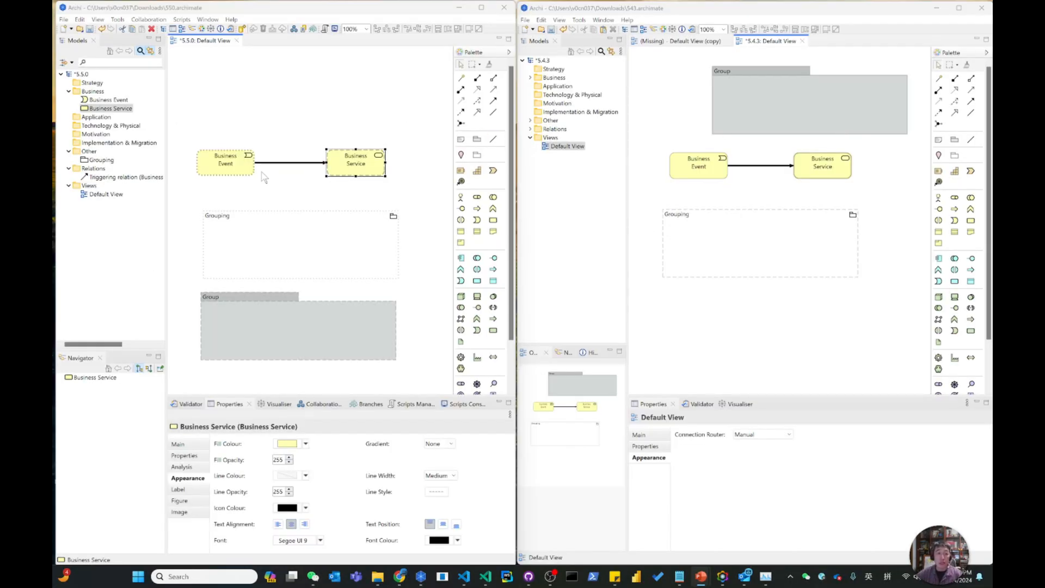
# Nest a Business Service and a Contract inside the 5.5.0 Grouping, each with a Composition relation from the Grouping.
pyautogui.click(269, 242)
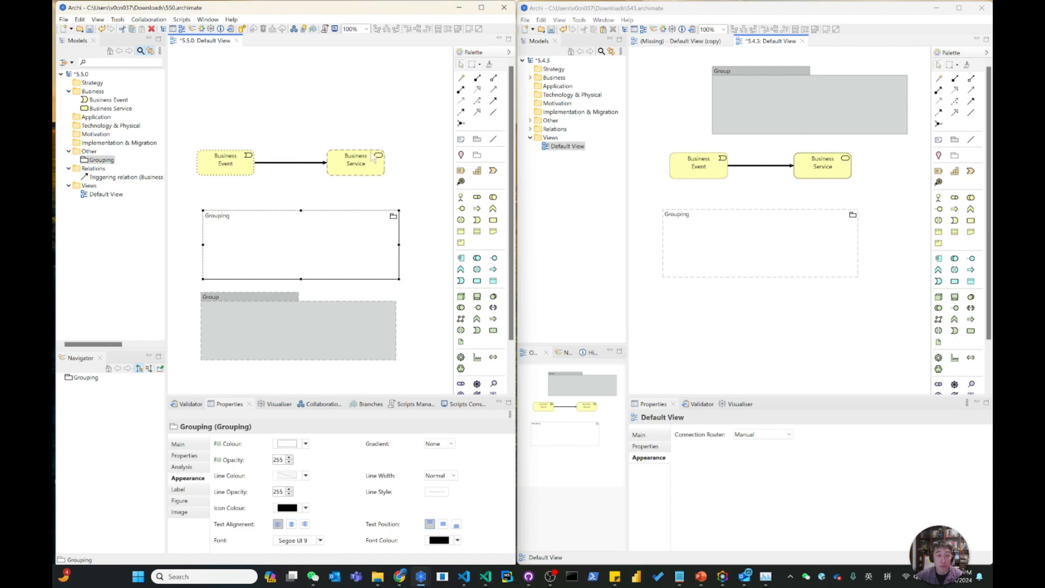
pyautogui.click(243, 237)
pyautogui.click(716, 327)
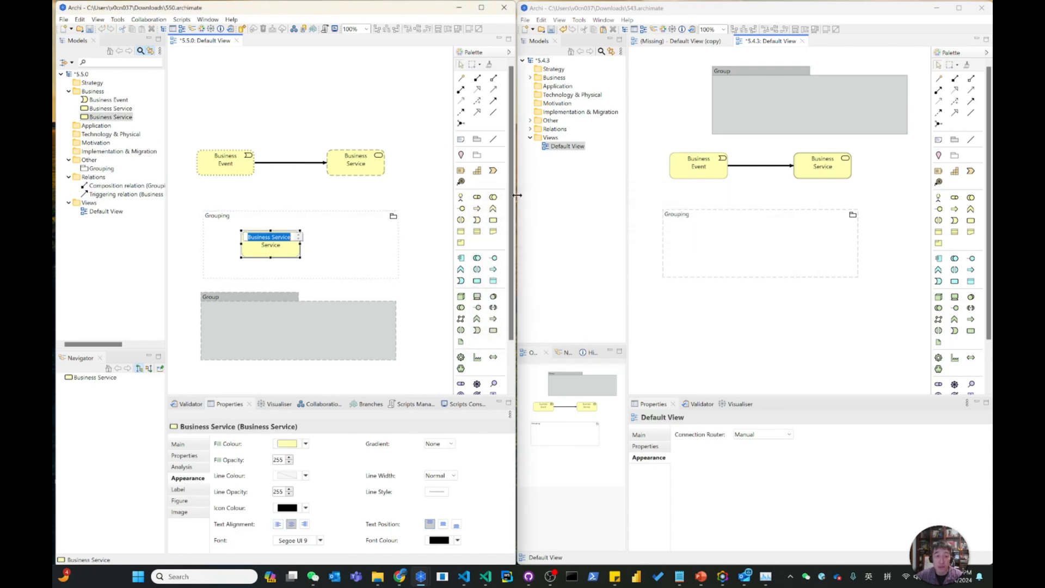
pyautogui.click(477, 231)
pyautogui.click(334, 231)
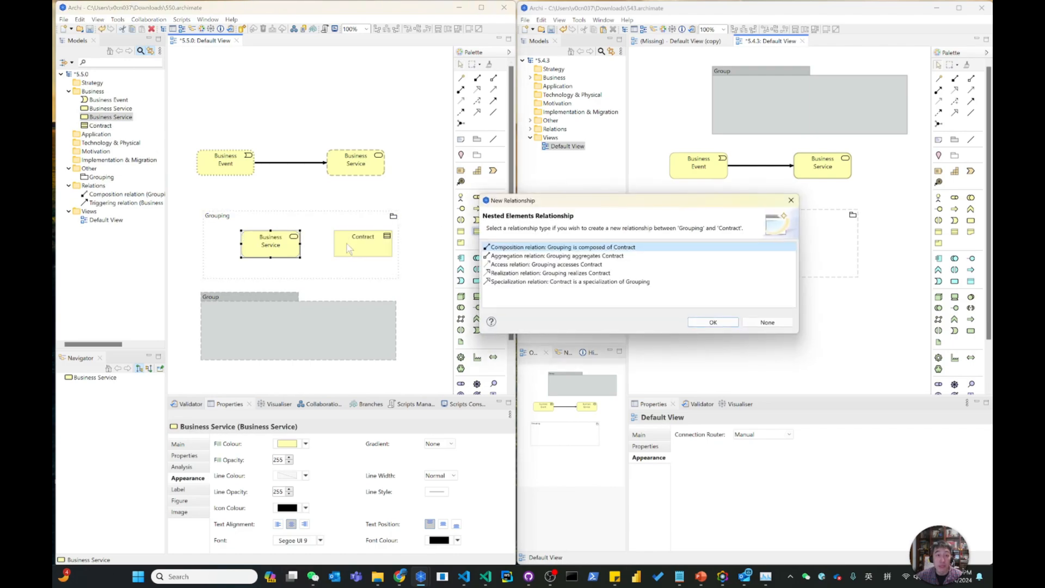
pyautogui.click(697, 325)
# Nest a Business Event and a Business Service inside the 5.4.3 Grouping, accepting the preselected nested relationship.
pyautogui.click(870, 252)
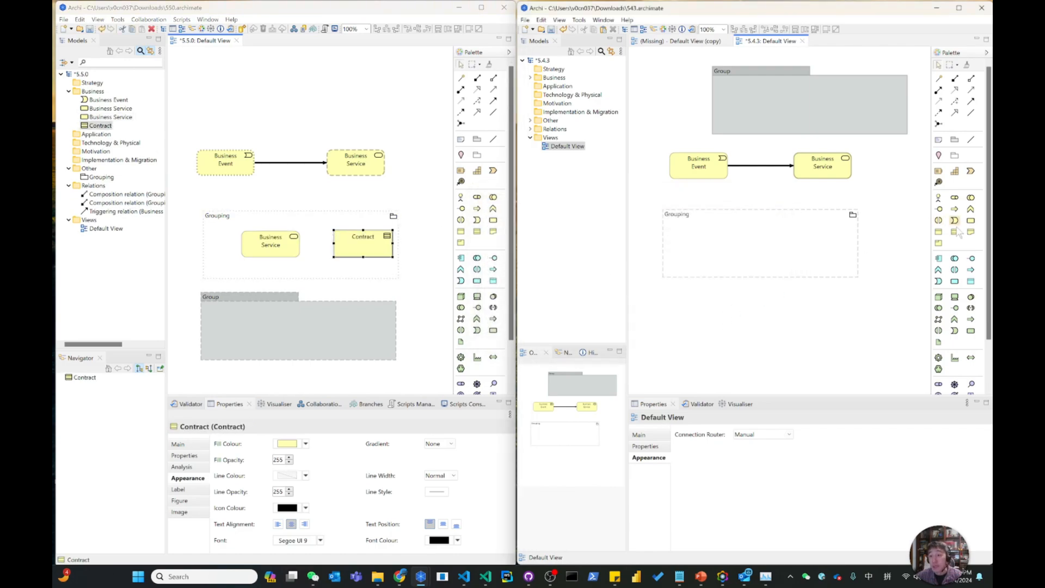
pyautogui.click(689, 239)
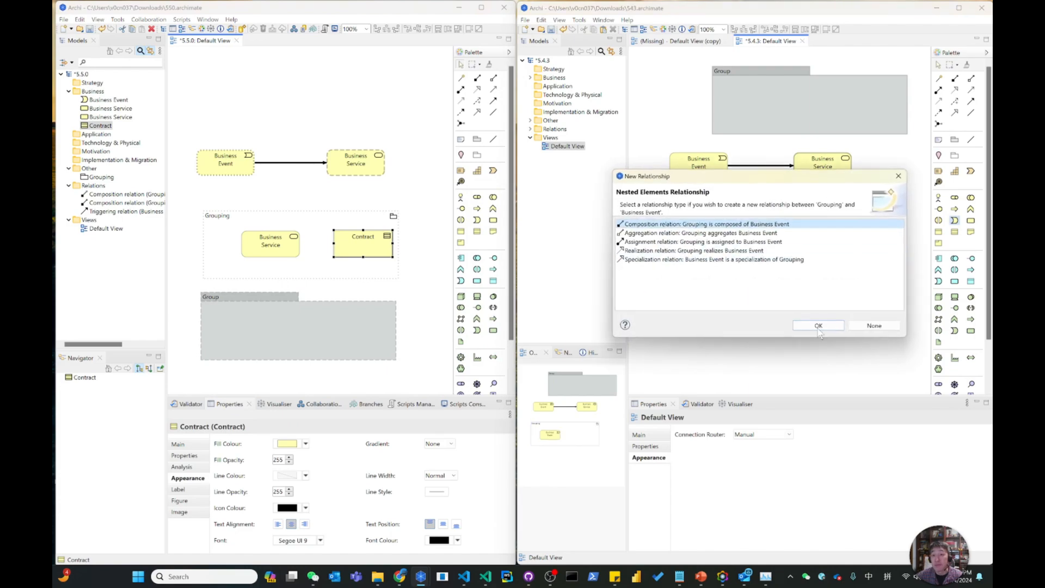
pyautogui.click(831, 326)
pyautogui.click(970, 219)
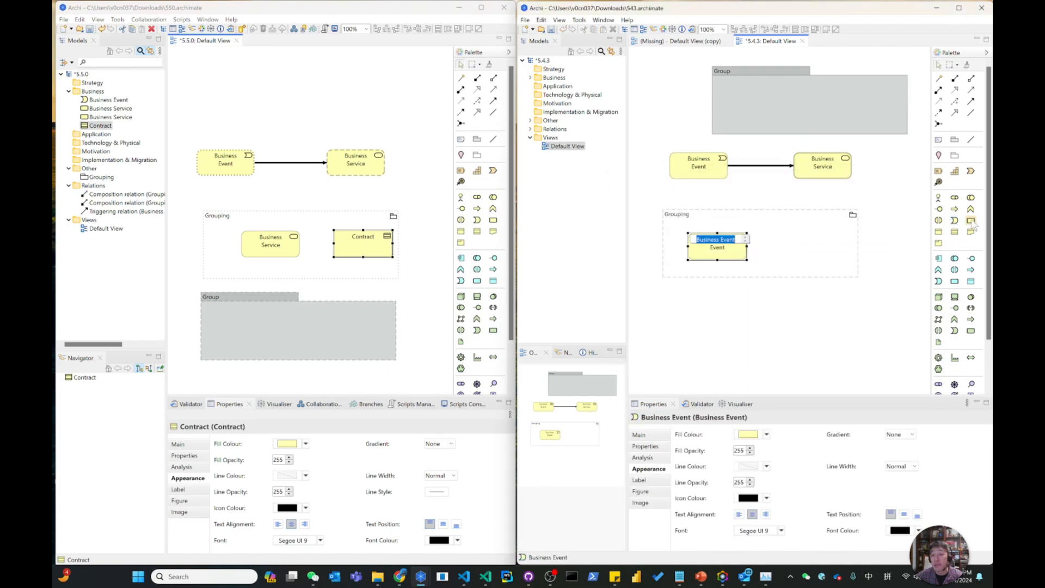
pyautogui.click(779, 237)
pyautogui.click(803, 325)
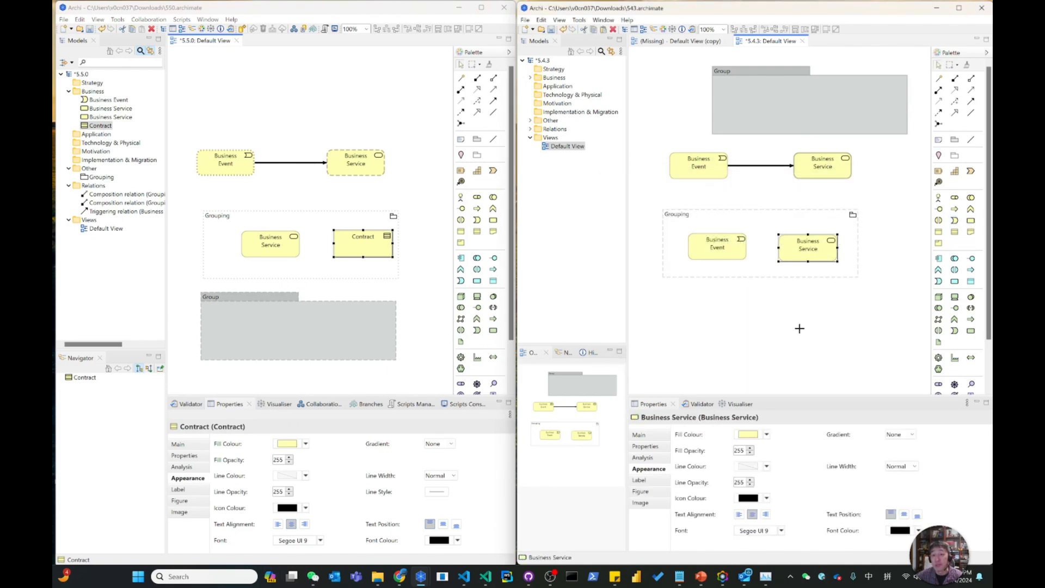
pyautogui.click(800, 329)
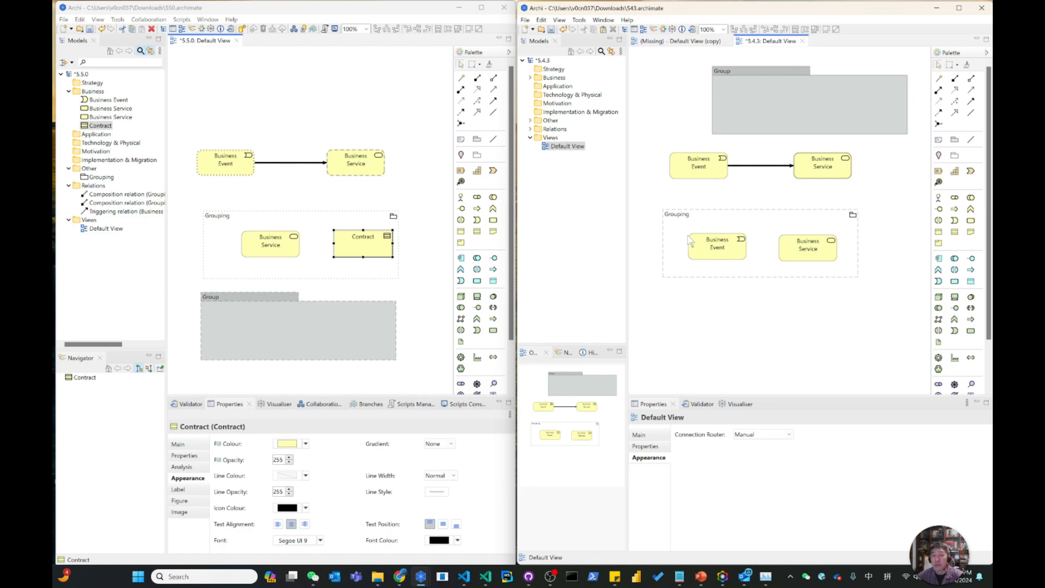
# Try deleting the 5.4.3 Grouping from the view with the ordinary delete, and undo the deletion.
pyautogui.click(740, 220)
pyautogui.rightClick(740, 219)
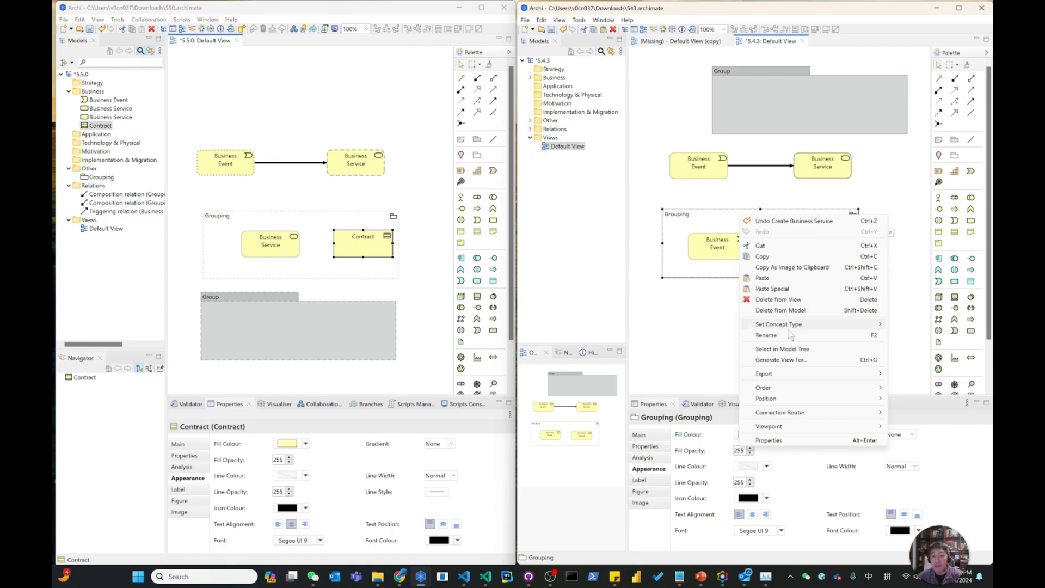
pyautogui.click(788, 302)
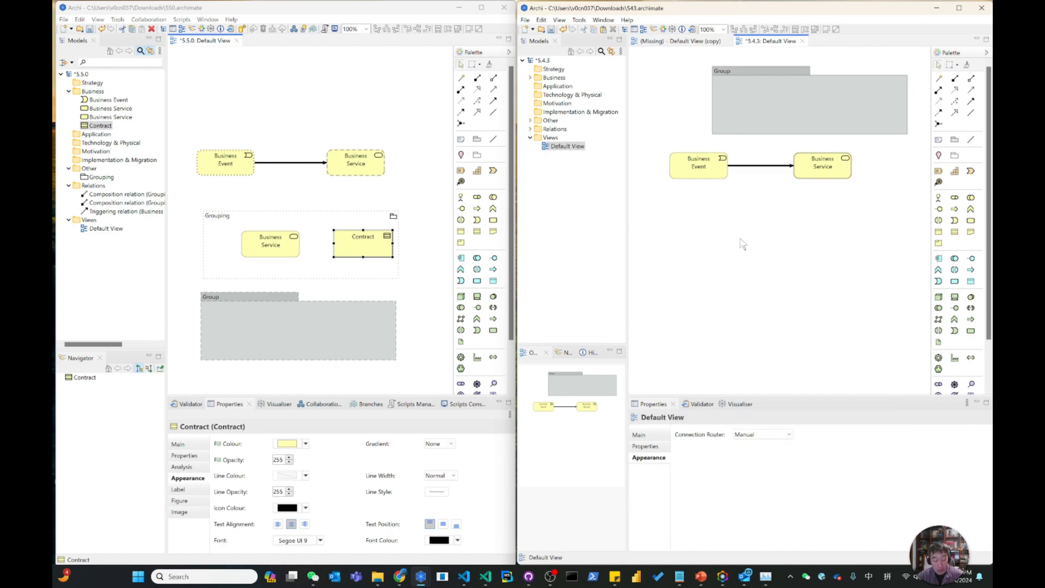
pyautogui.hotkey('ctrl', 'z')
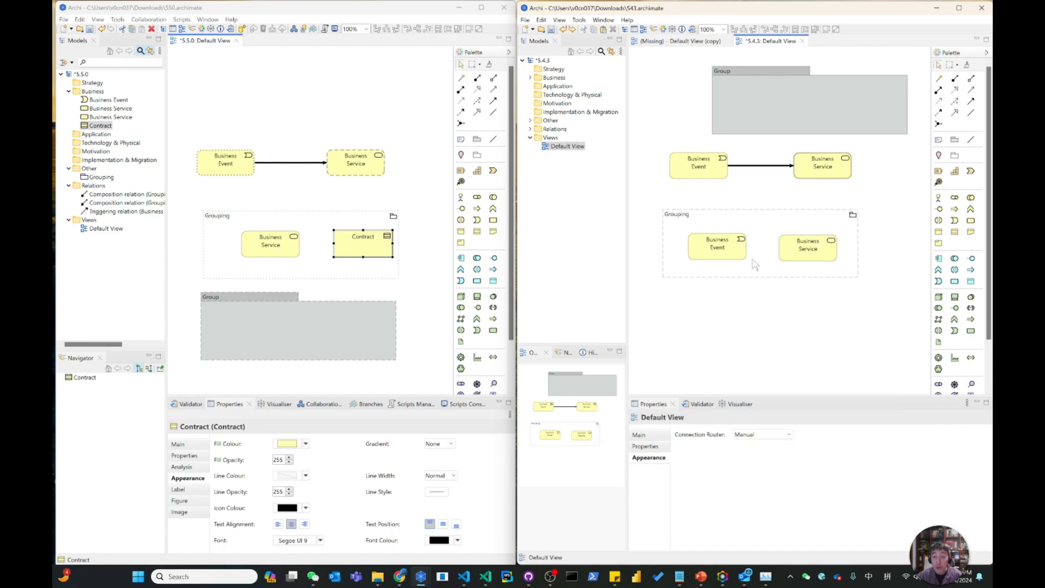
# Nudge the Business Service inside the 5.4.3 Grouping, and widen the 5.5.0 Grouping slightly on its right side.
pyautogui.click(796, 253)
pyautogui.moveTo(792, 248); pyautogui.dragTo(793, 247)
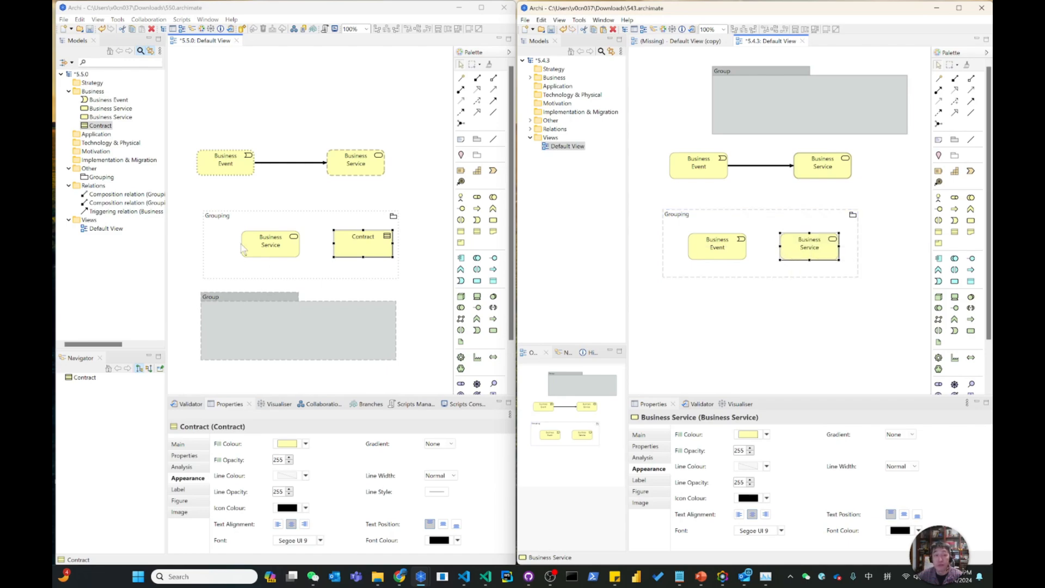
pyautogui.click(398, 259)
pyautogui.moveTo(399, 244); pyautogui.dragTo(416, 245)
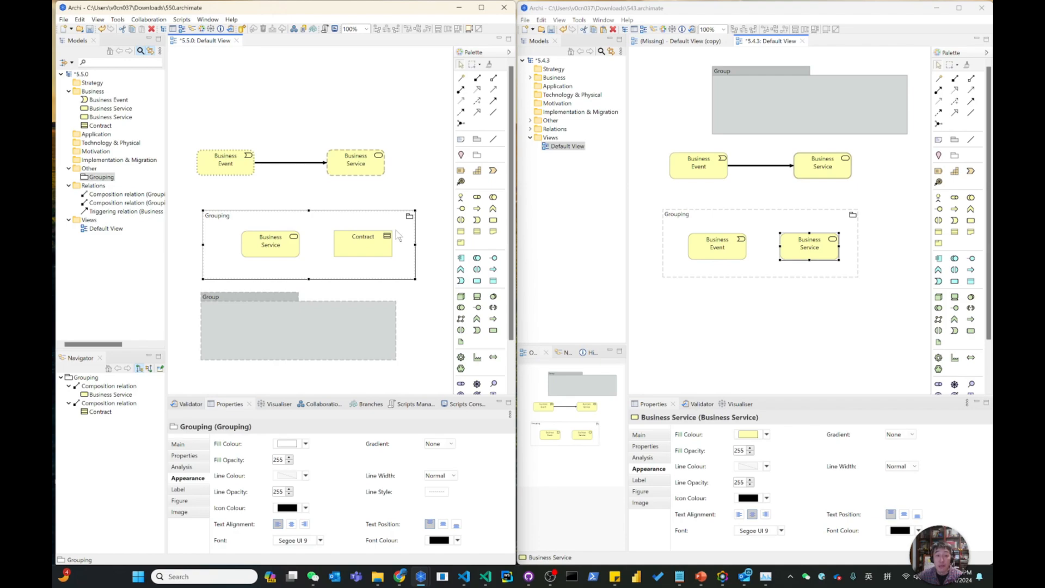
# Delete the 5.5.0 Grouping from the view while keeping its children, and move the freed Business Service and Contract up.
pyautogui.rightClick(370, 217)
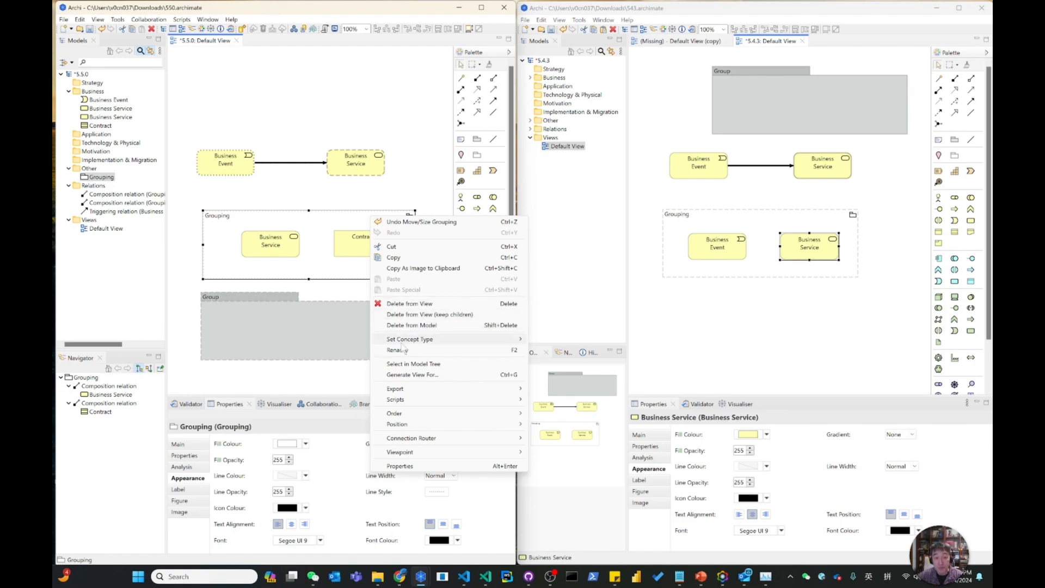
pyautogui.rightClick(715, 231)
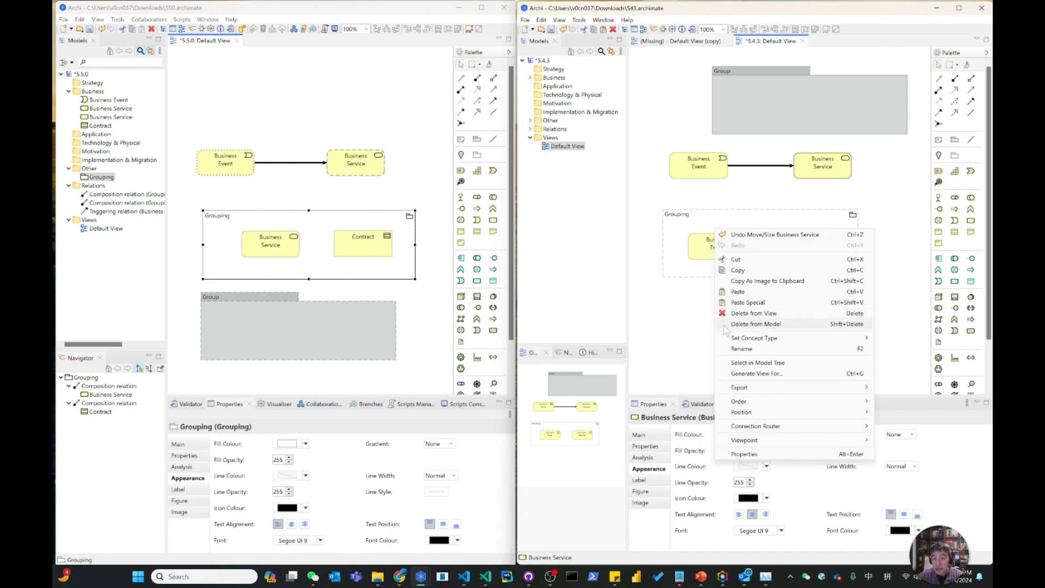
pyautogui.click(322, 227)
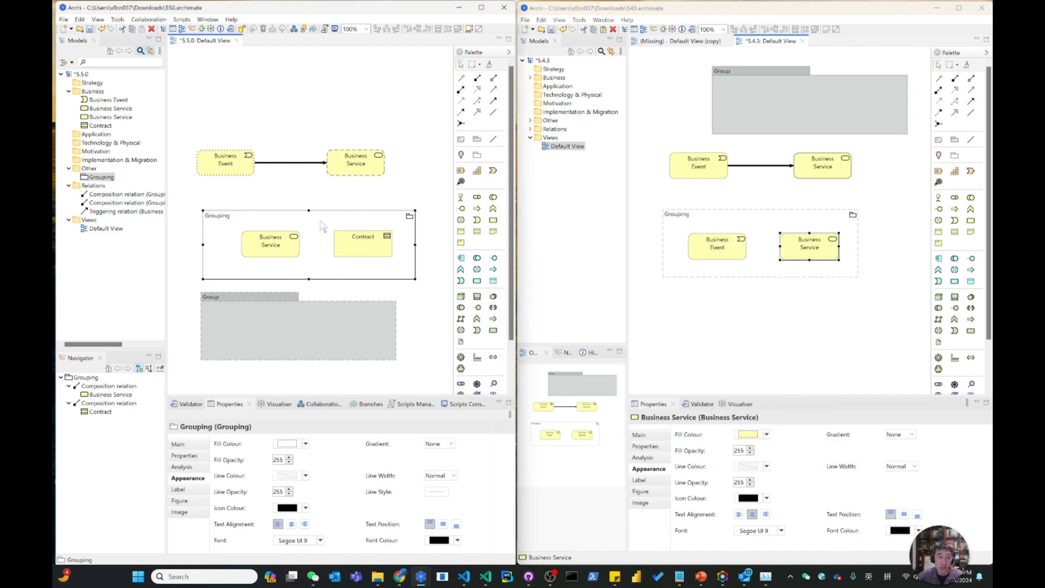
pyautogui.rightClick(322, 227)
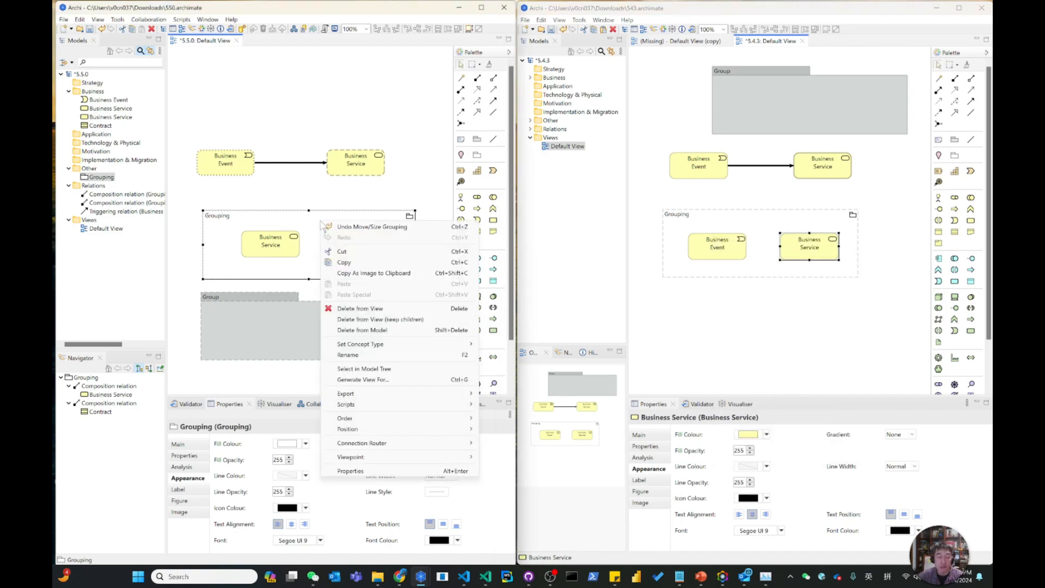
pyautogui.click(403, 320)
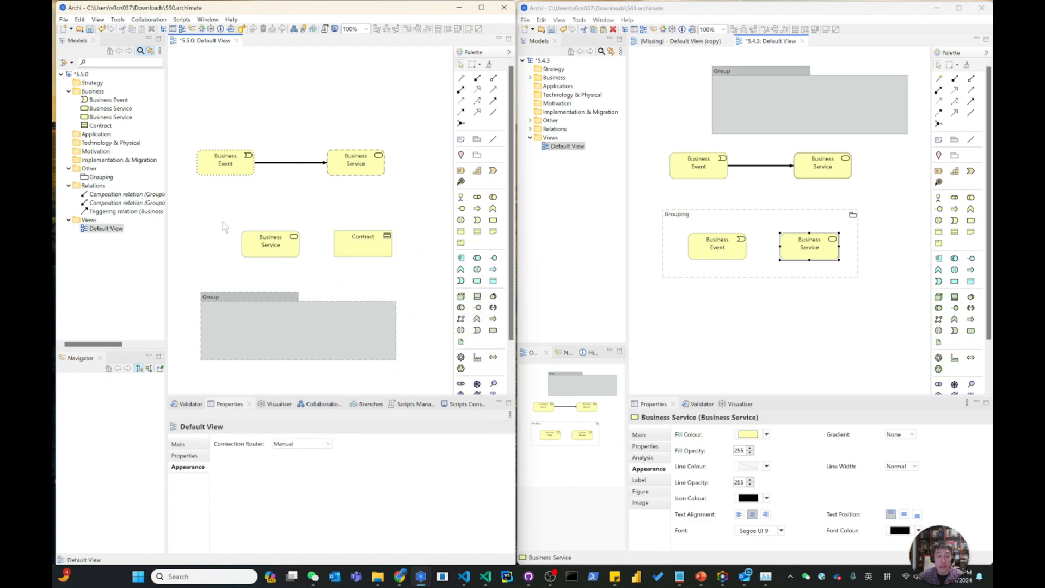
pyautogui.moveTo(222, 221); pyautogui.dragTo(356, 219)
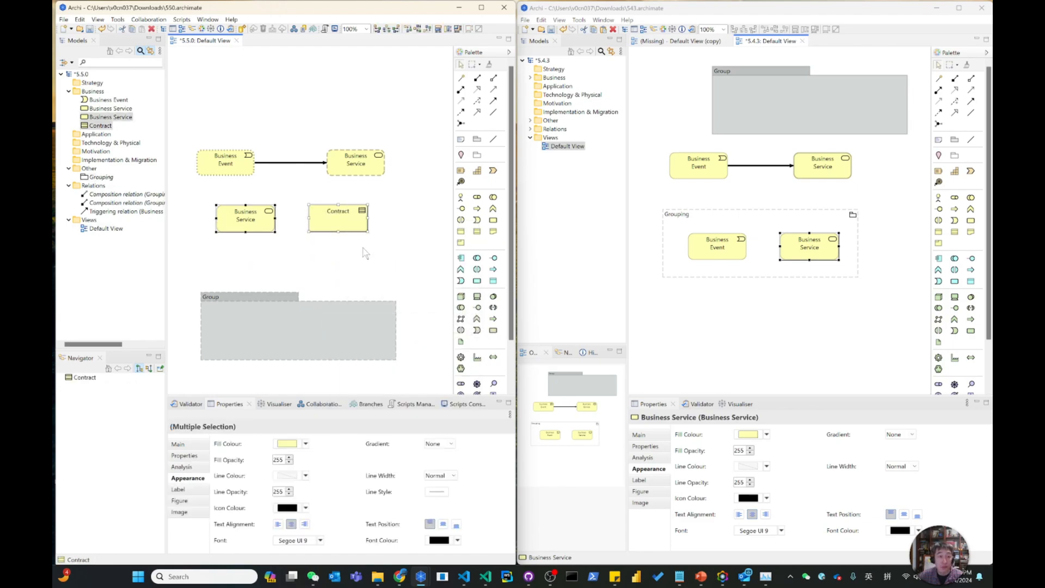
# Place the existing Grouping from the model tree above the 5.5.0 business elements, and remove it from the view again.
pyautogui.moveTo(86, 177); pyautogui.dragTo(229, 60)
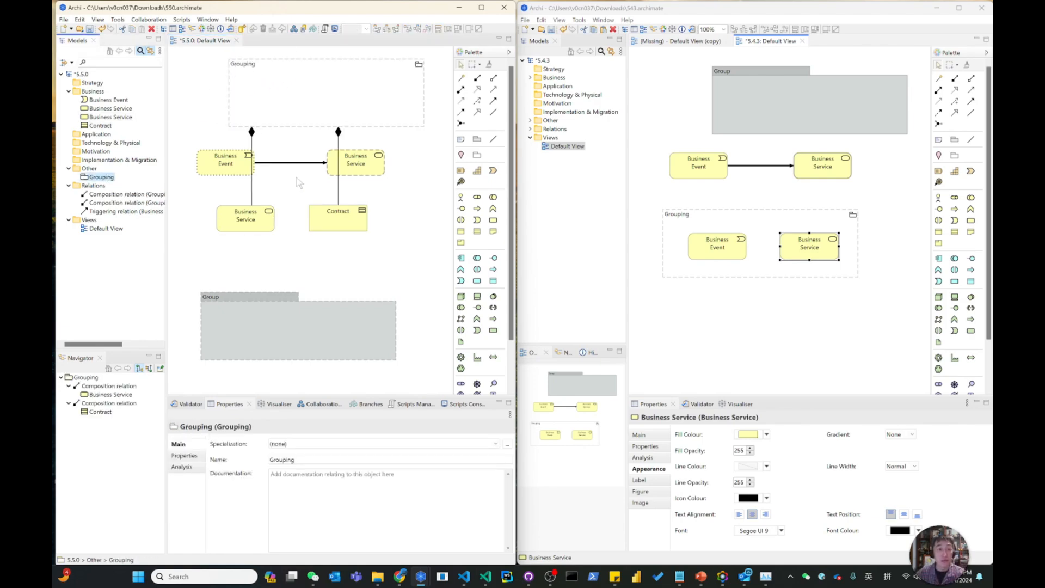
pyautogui.click(287, 108)
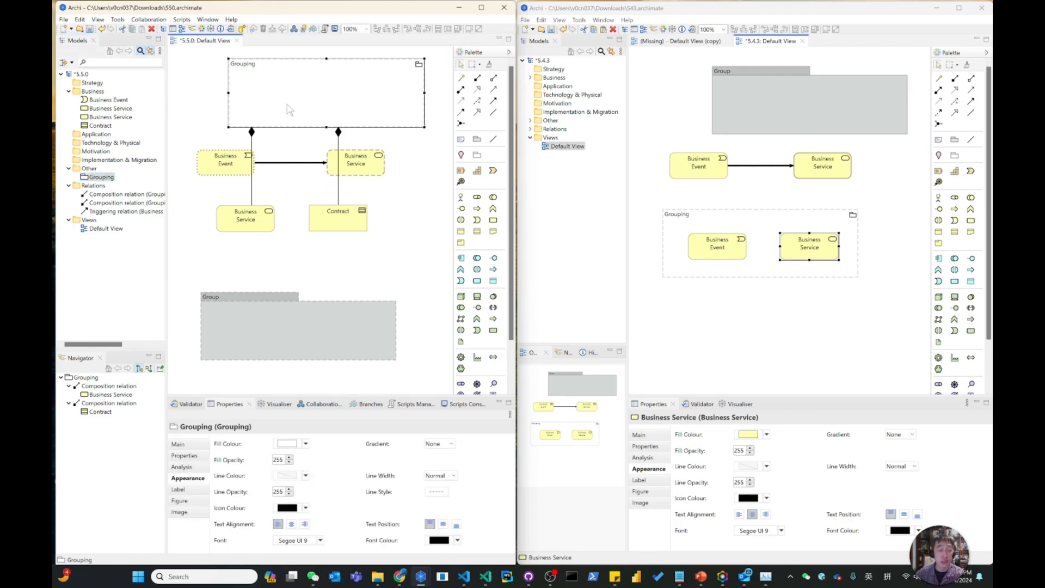
pyautogui.press('Delete')
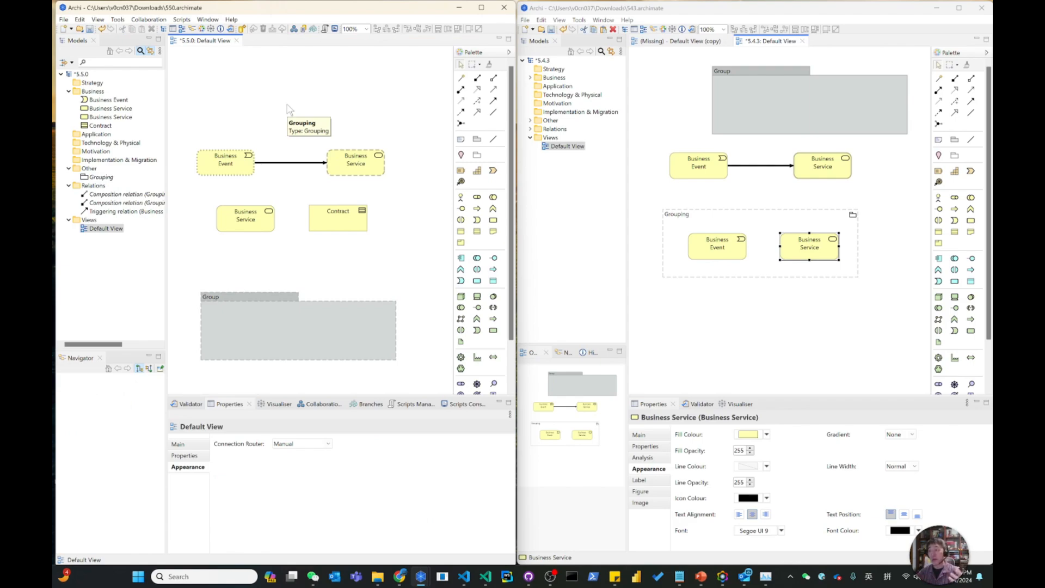
# Switch to the PowerPoint presentation, go back to the New Features slide, and return to the side-by-side Archi windows.
pyautogui.click(701, 576)
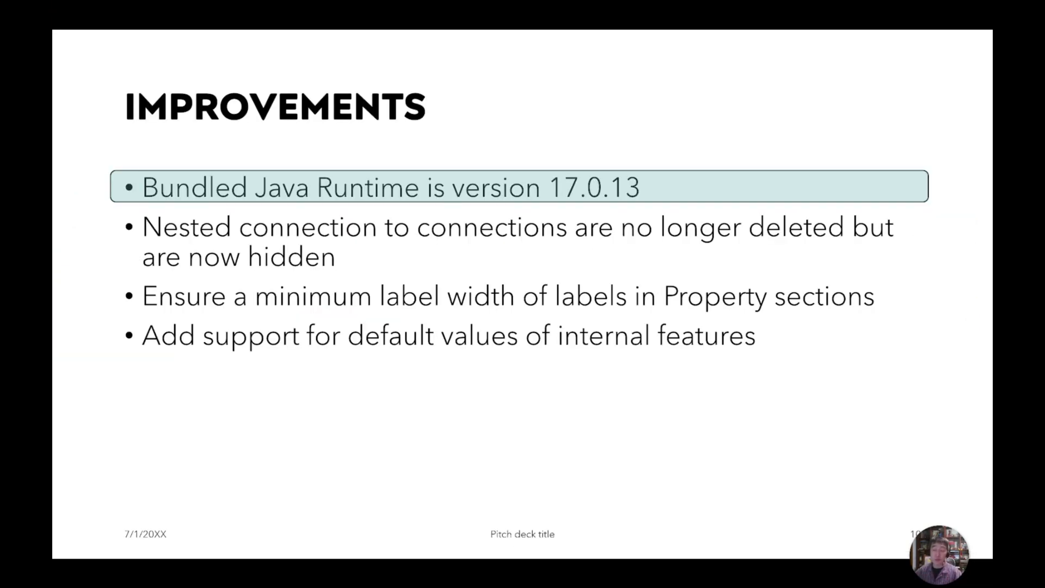
pyautogui.scroll(1, 598, 125)
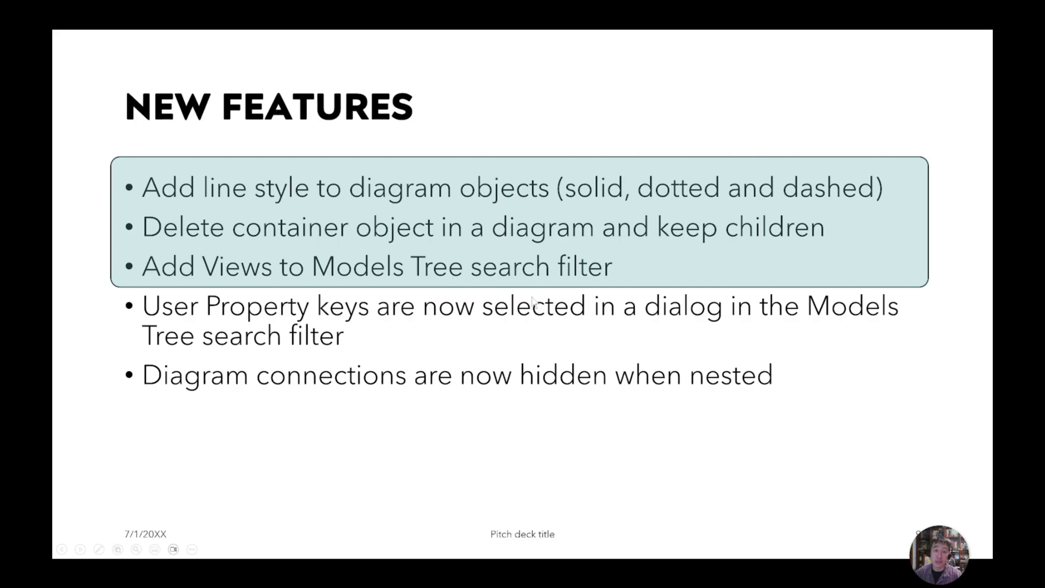
pyautogui.click(550, 332)
pyautogui.press('Escape')
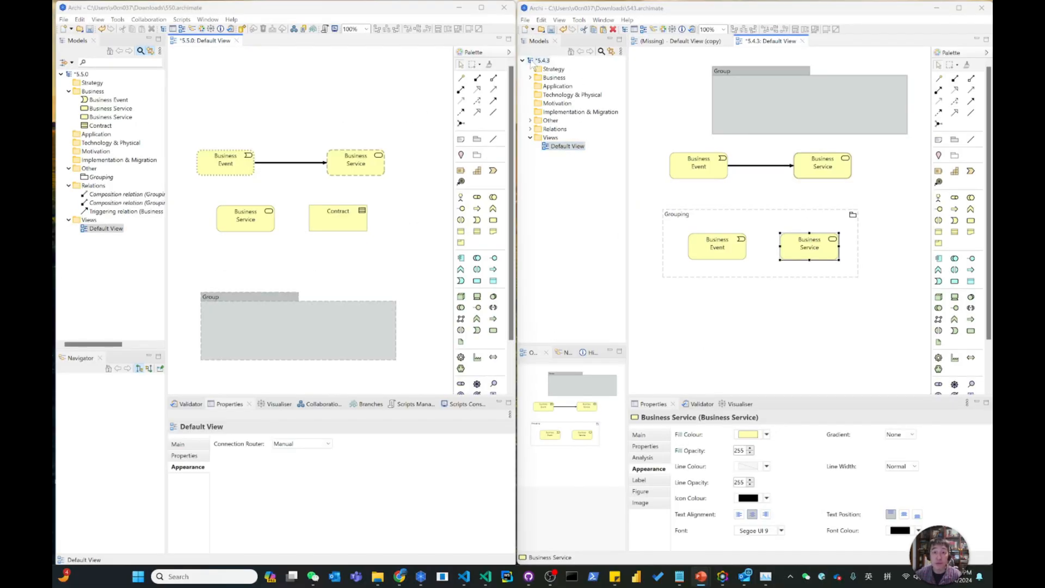
# Show the search bar above the 5.4.3 model tree, and view the search filter options in both Archi versions.
pyautogui.click(601, 52)
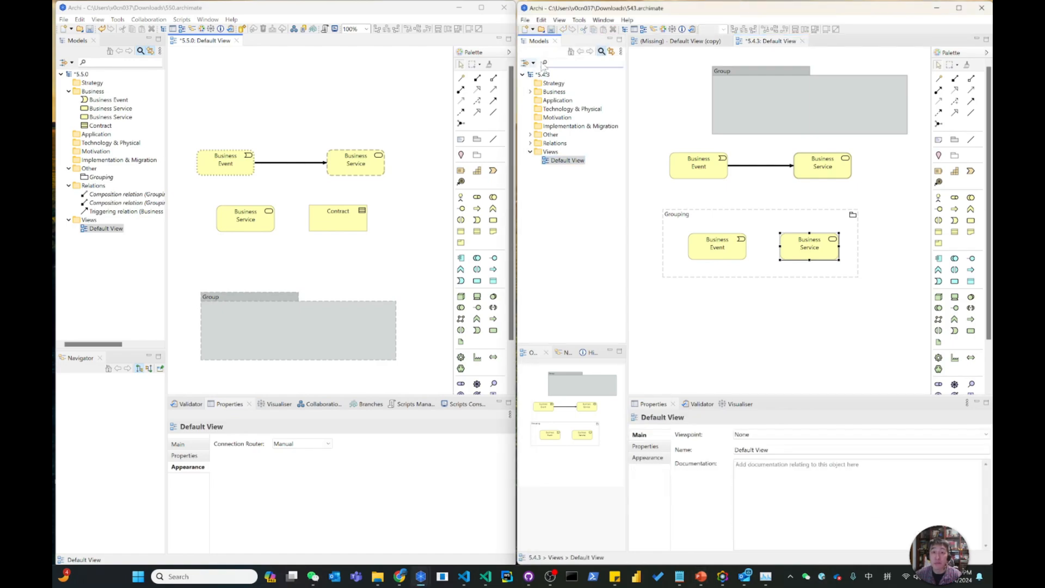
pyautogui.click(528, 63)
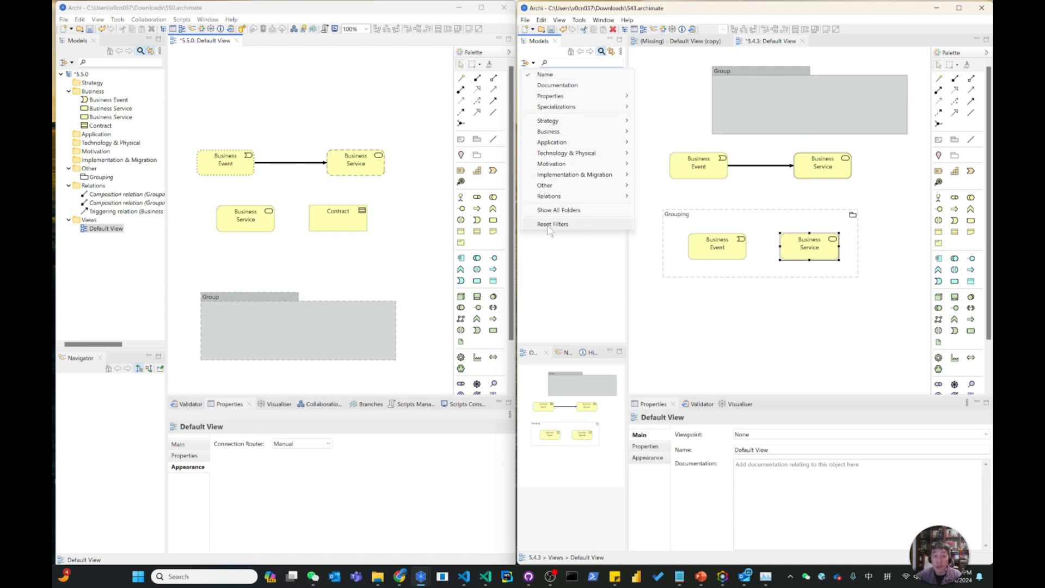
pyautogui.click(71, 63)
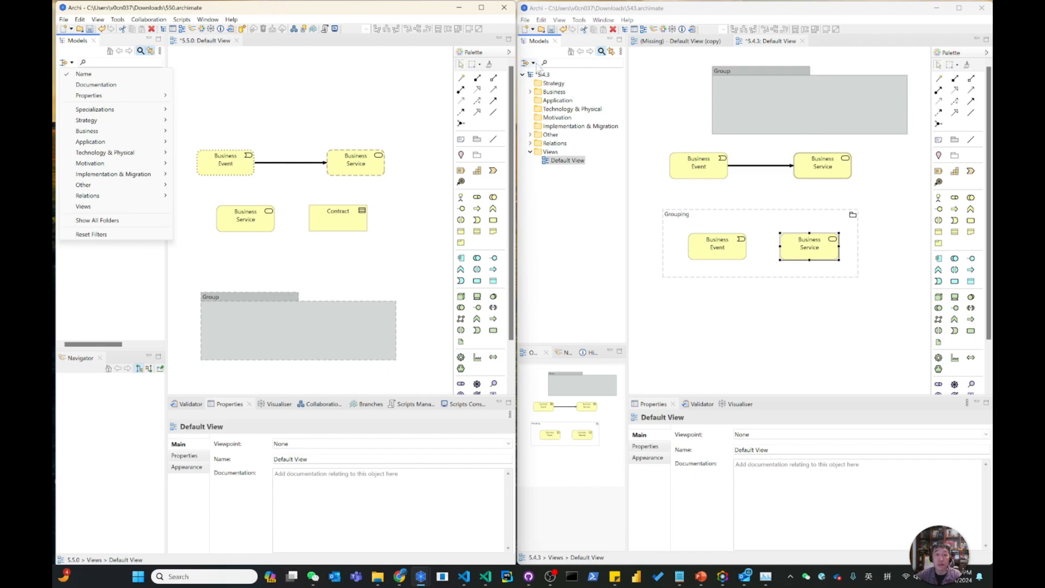
pyautogui.click(532, 64)
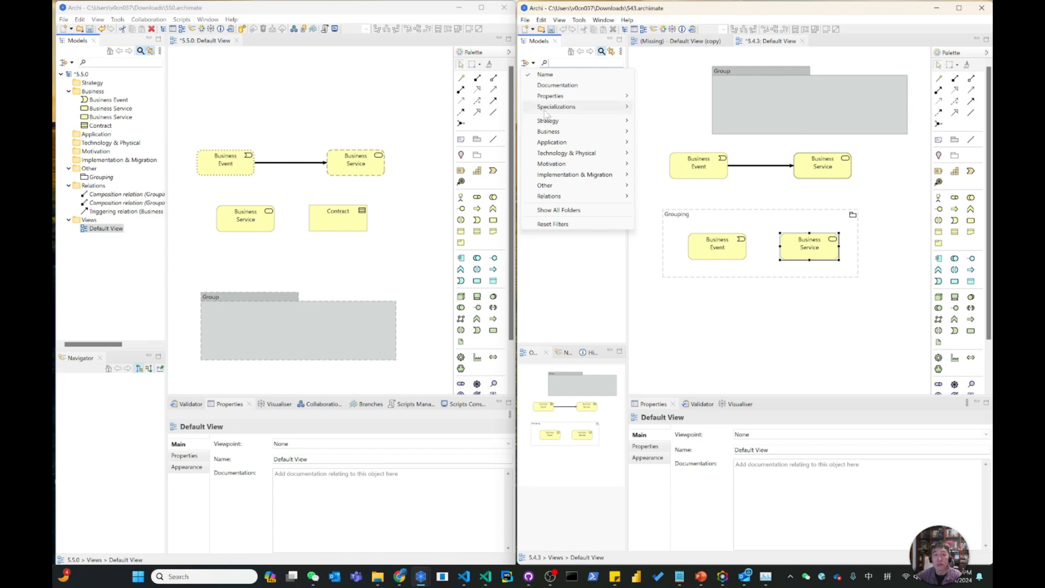
pyautogui.moveTo(634, 119)
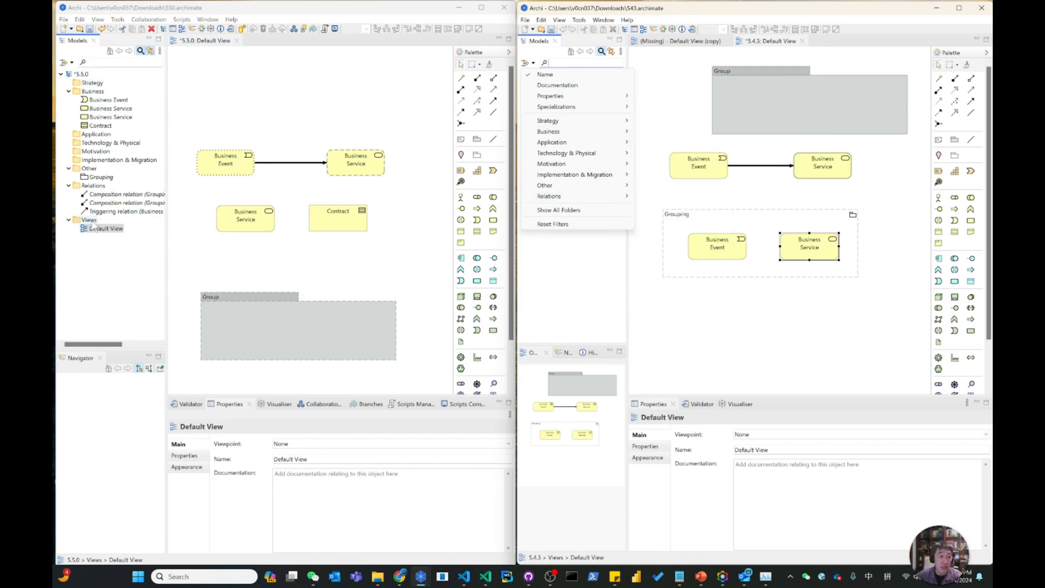
# Compare the two versions' model tree search filters again, examining the Relations and Business filter types in 5.5.0.
pyautogui.click(71, 63)
pyautogui.click(71, 62)
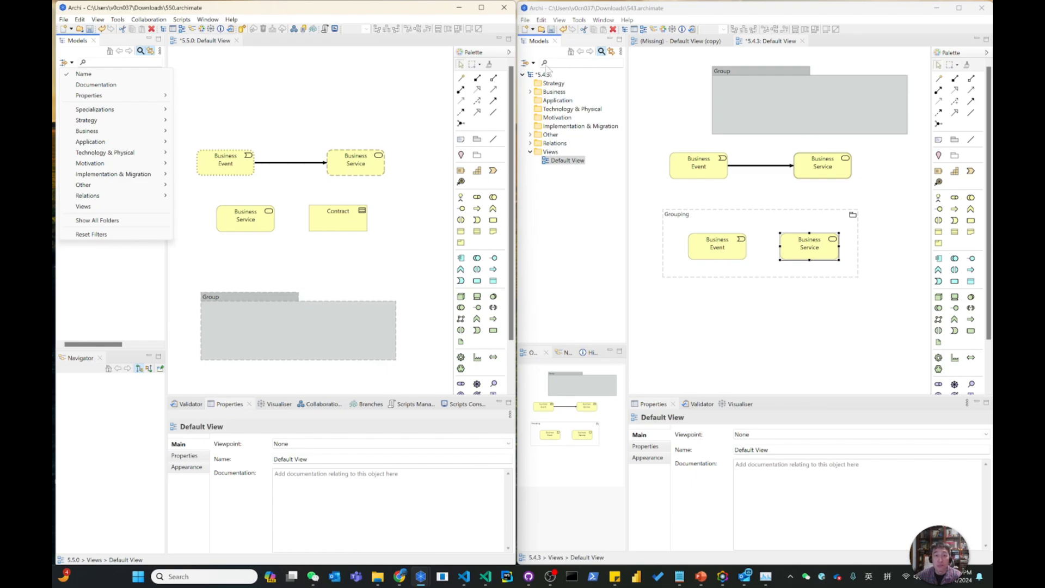
pyautogui.click(543, 66)
pyautogui.click(529, 63)
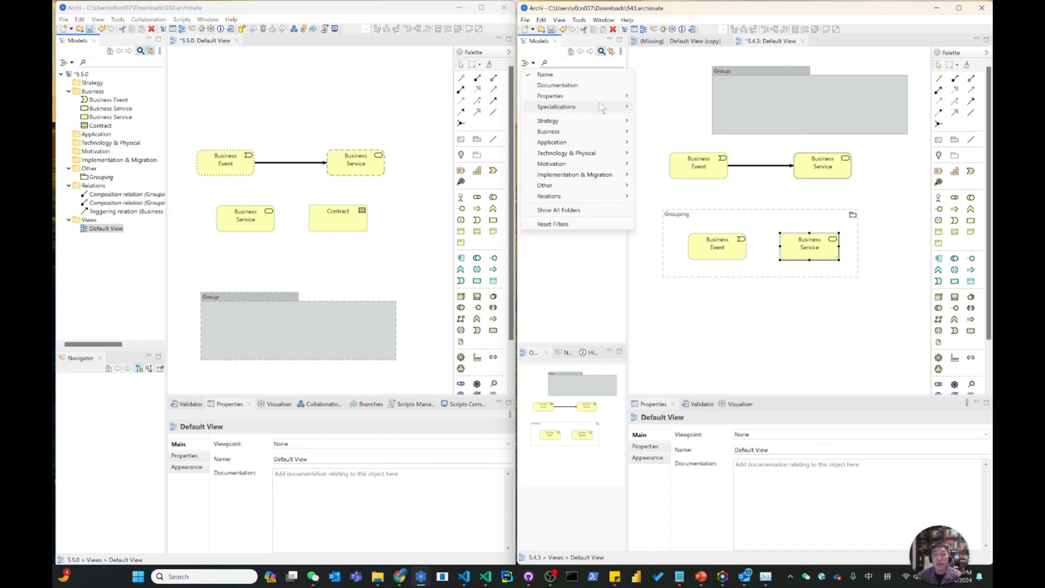
pyautogui.click(68, 62)
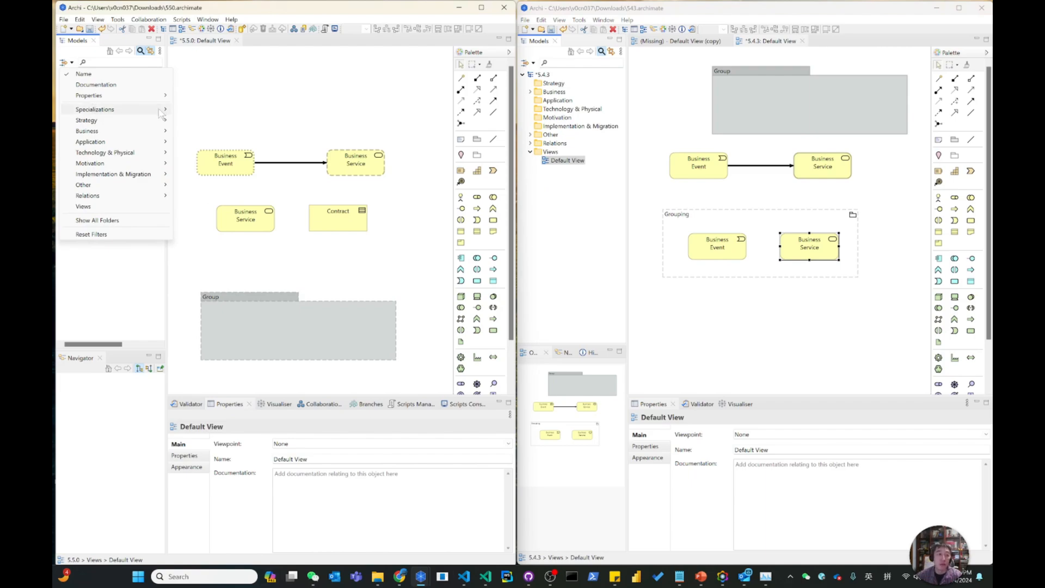
pyautogui.moveTo(111, 119)
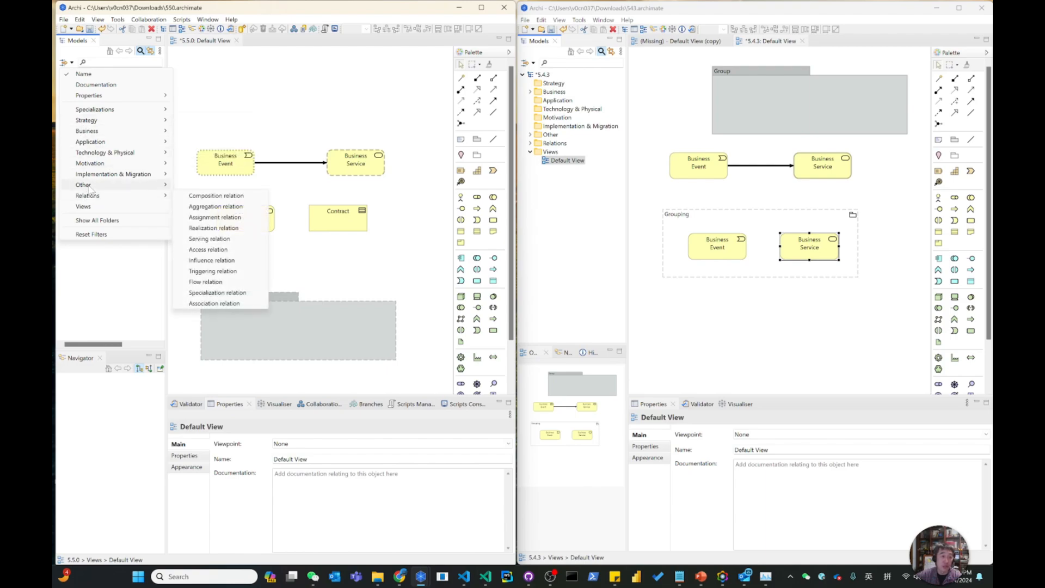
pyautogui.moveTo(111, 156)
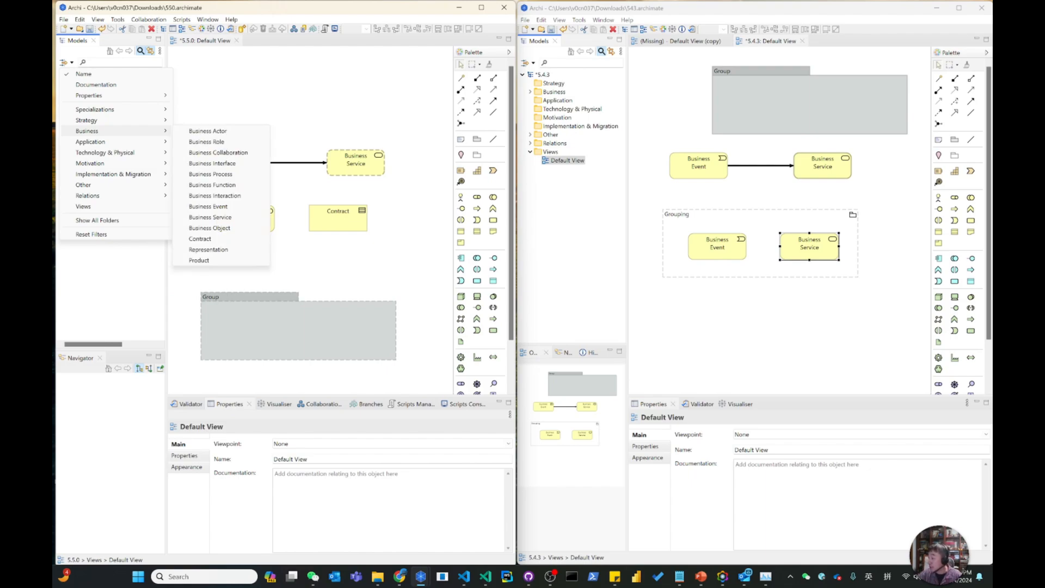
# Advance the PowerPoint presentation to the Improvements slide, and switch to File Explorer to open the jre folder in C:\Temp\Archi.
pyautogui.hotkey('alt', 'Tab')
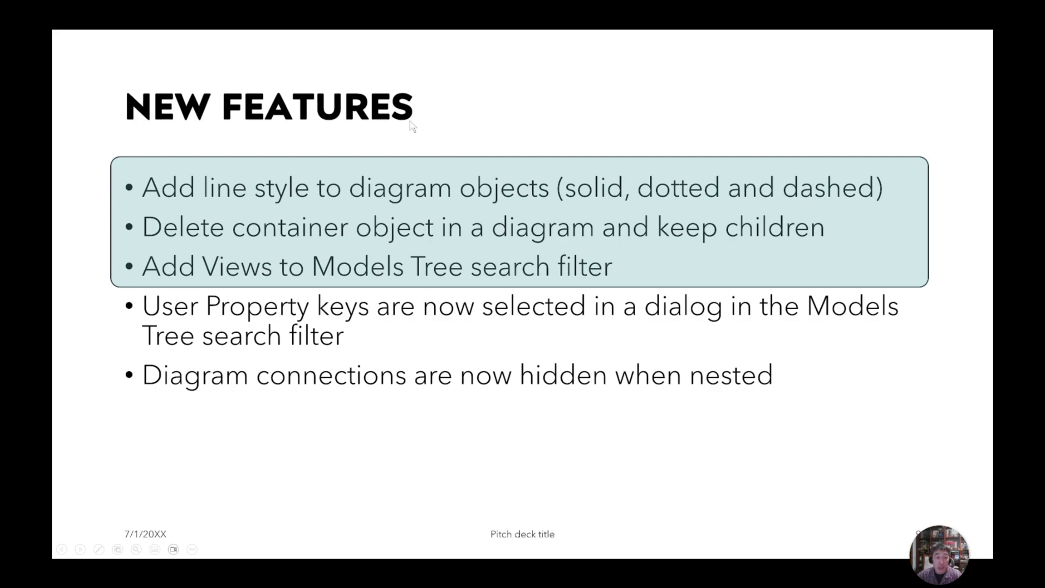
pyautogui.click(352, 377)
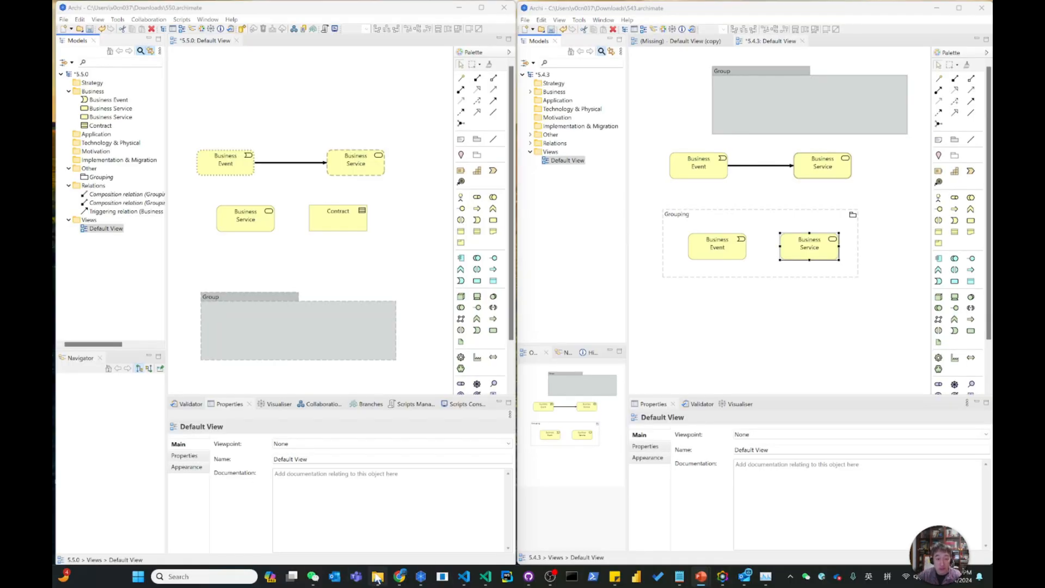
pyautogui.click(377, 576)
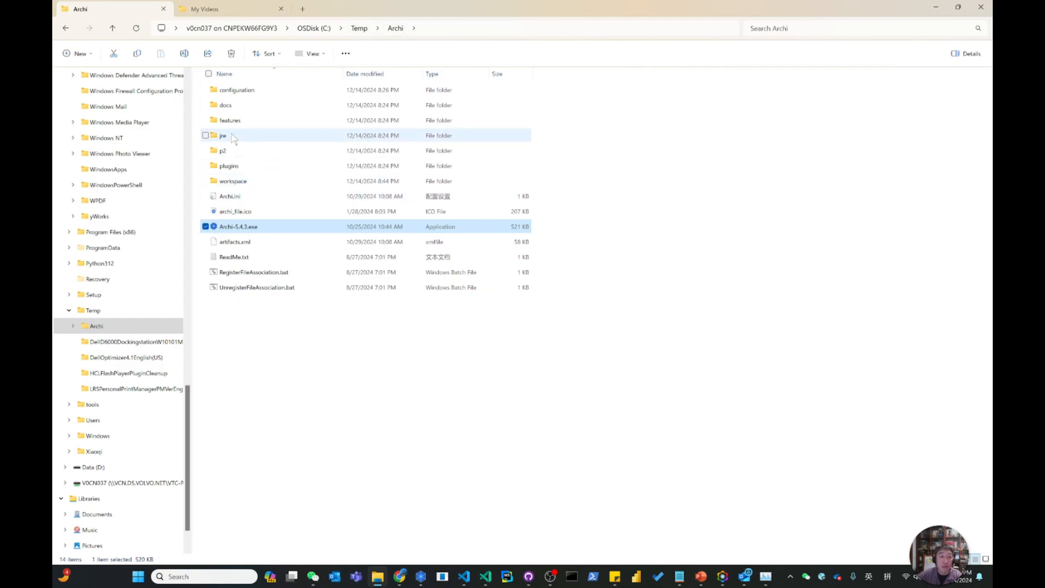
pyautogui.moveTo(225, 142)
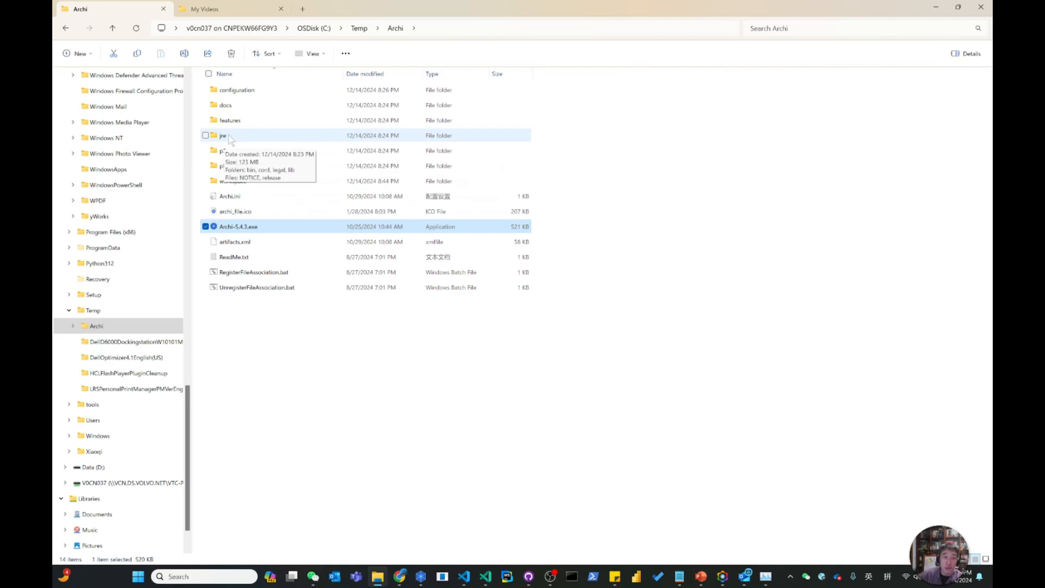
pyautogui.doubleClick(229, 135)
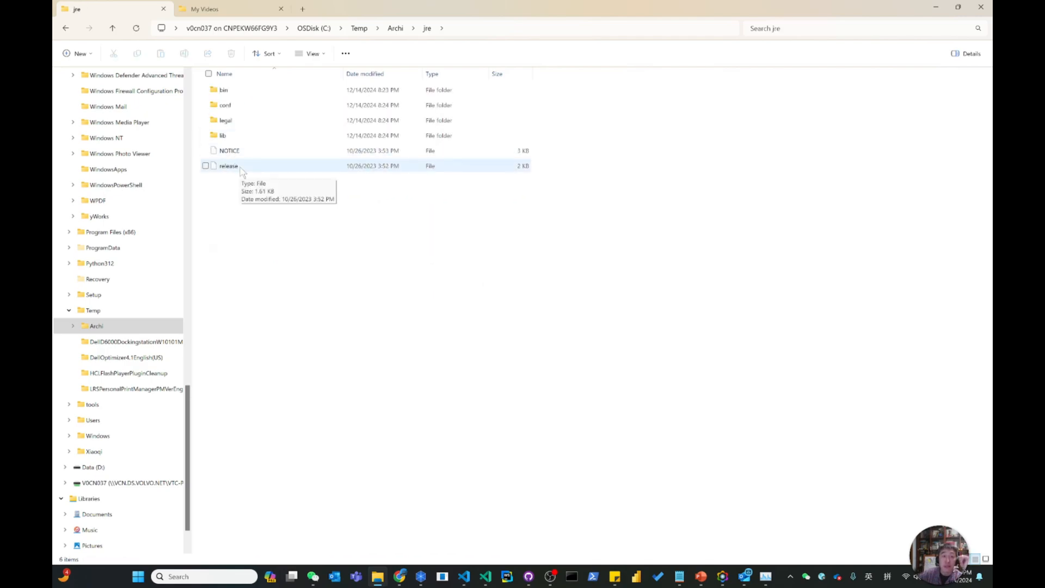
# Open the release file from the 5.4.3 jre folder in Notepad (记事本), choosing that app just once.
pyautogui.rightClick(243, 174)
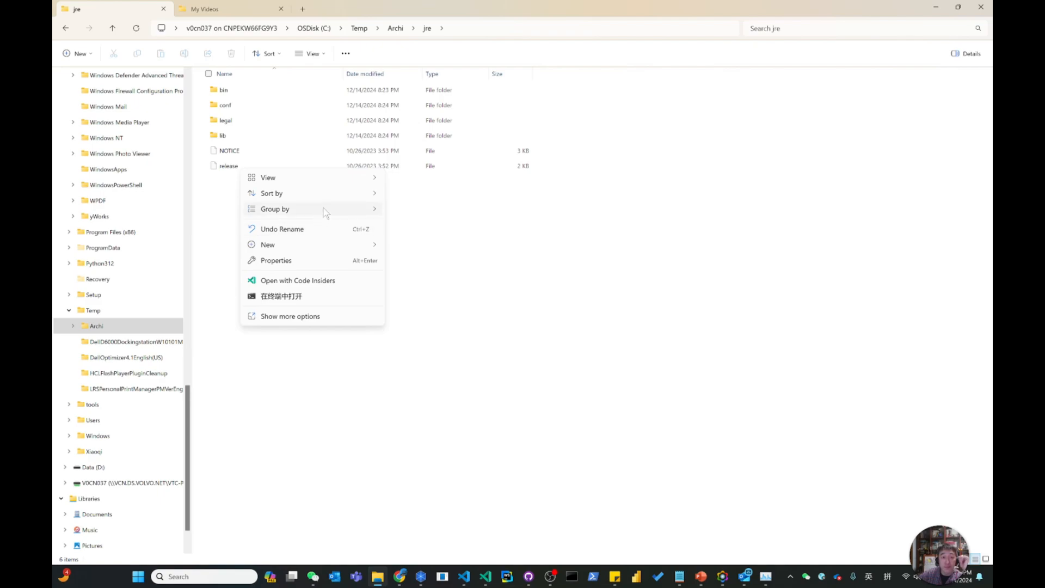
pyautogui.moveTo(303, 177)
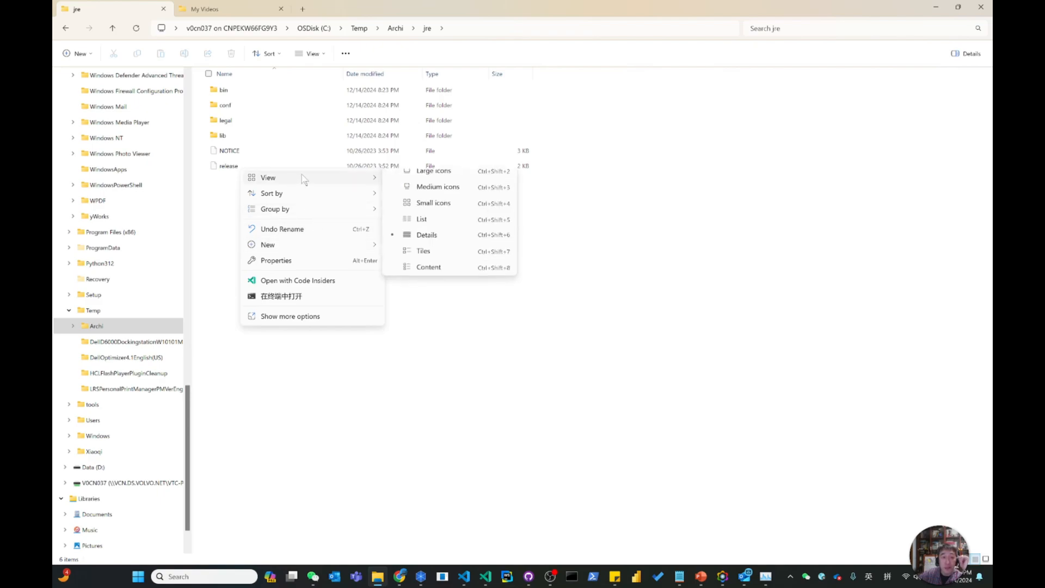
pyautogui.click(229, 166)
pyautogui.doubleClick(229, 165)
pyautogui.scroll(-2, 482, 370)
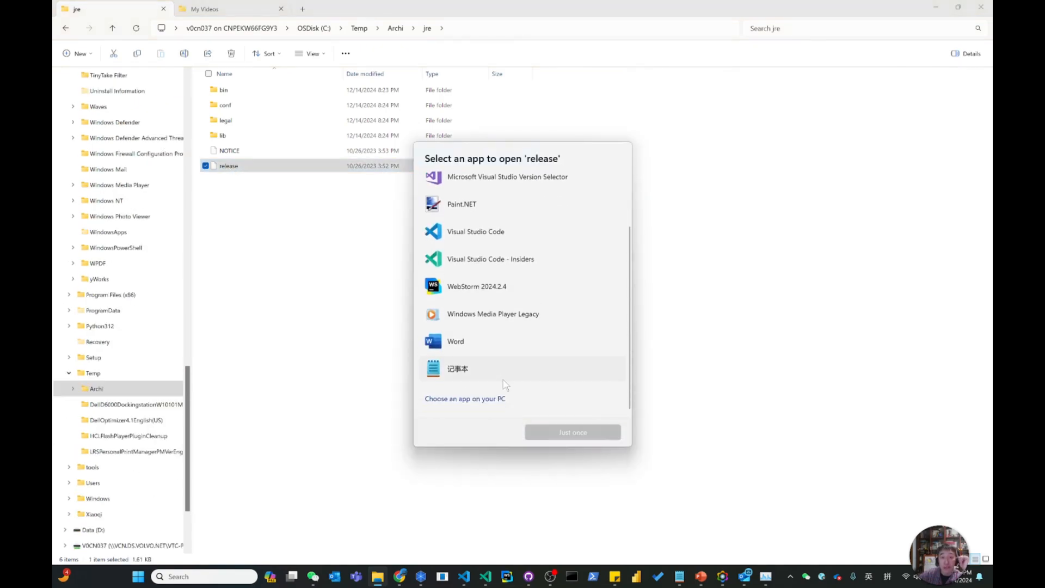
pyautogui.click(448, 374)
pyautogui.click(569, 432)
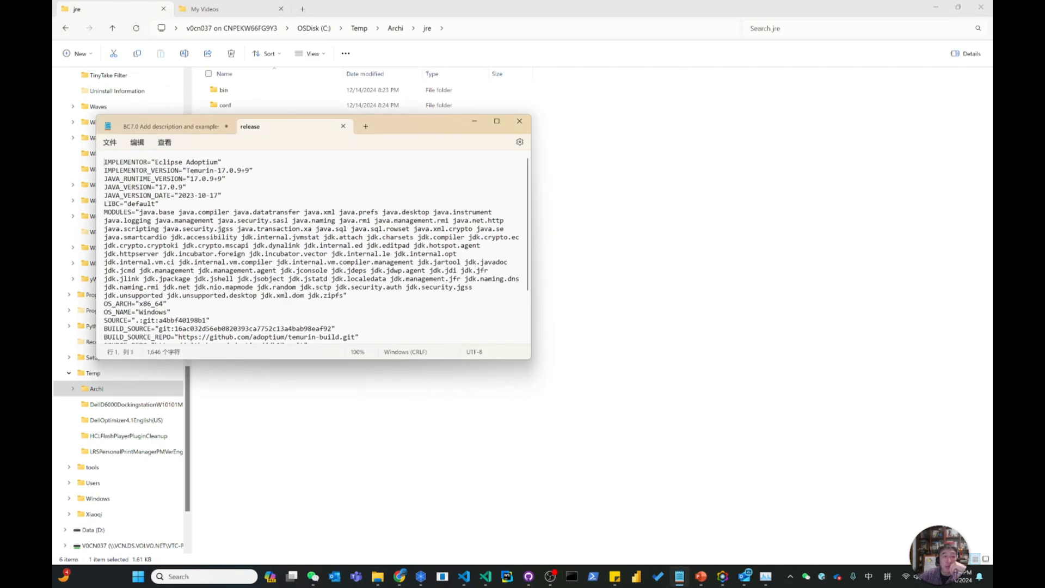
# Highlight the IMPLEMENTOR_VERSION line in the 5.4.3 release file, and close the file.
pyautogui.moveTo(104, 170); pyautogui.dragTo(254, 172)
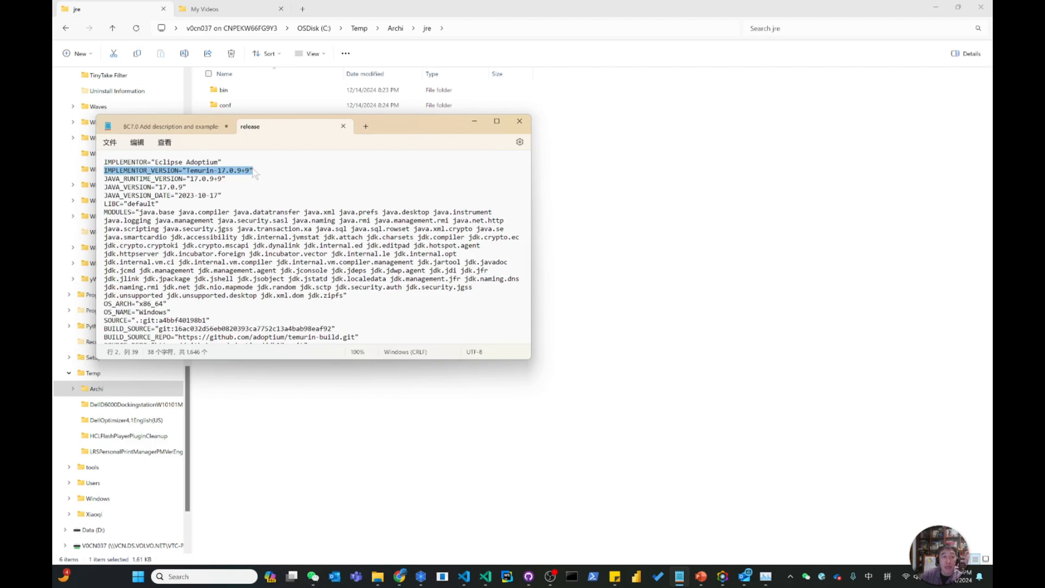
pyautogui.click(343, 127)
pyautogui.click(576, 129)
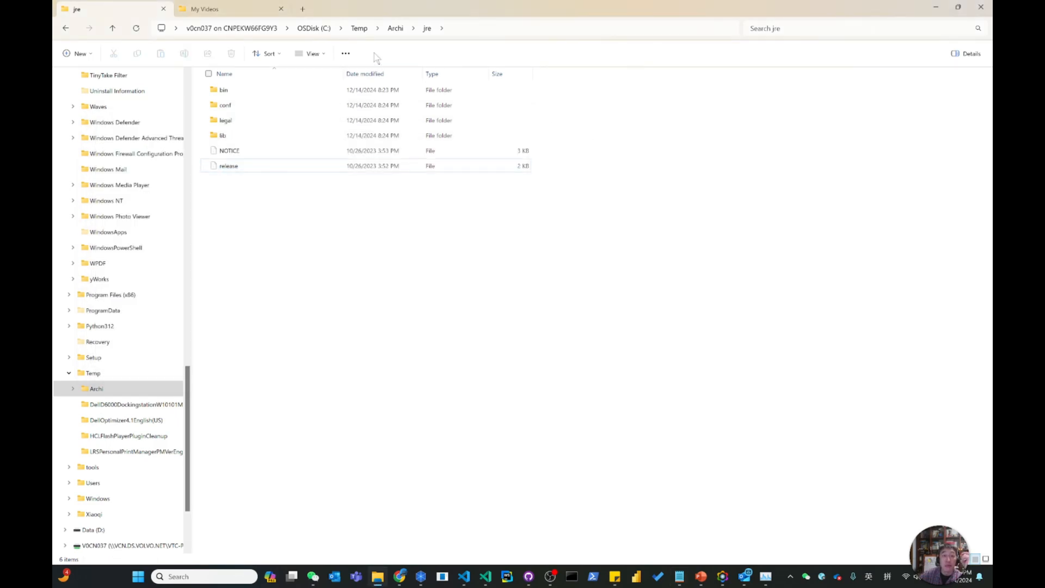
# Go to the C: drive root and open the jre folder in Program Files\Archi.
pyautogui.click(322, 31)
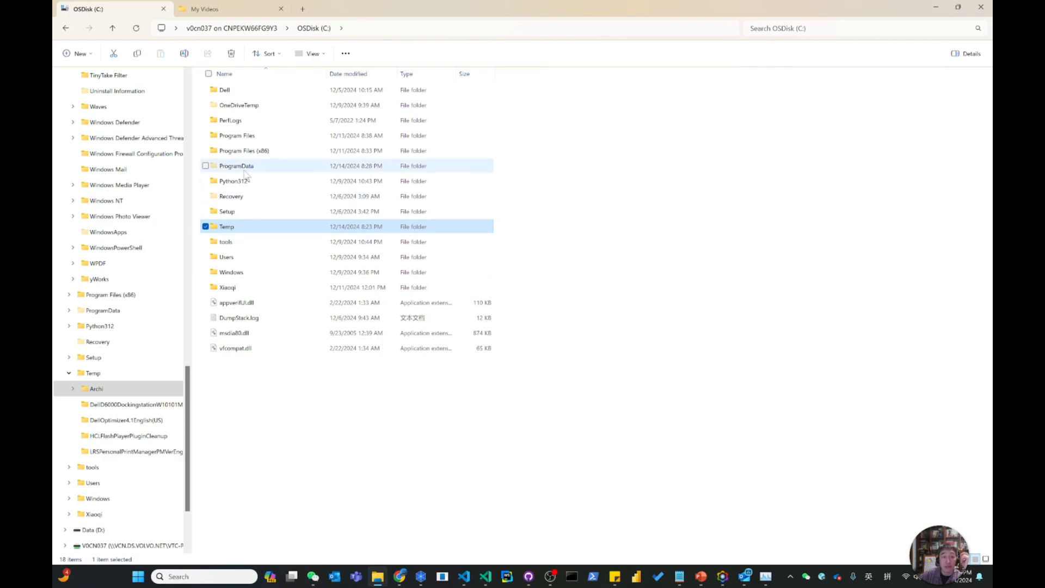
pyautogui.click(245, 138)
pyautogui.doubleClick(246, 136)
pyautogui.doubleClick(233, 106)
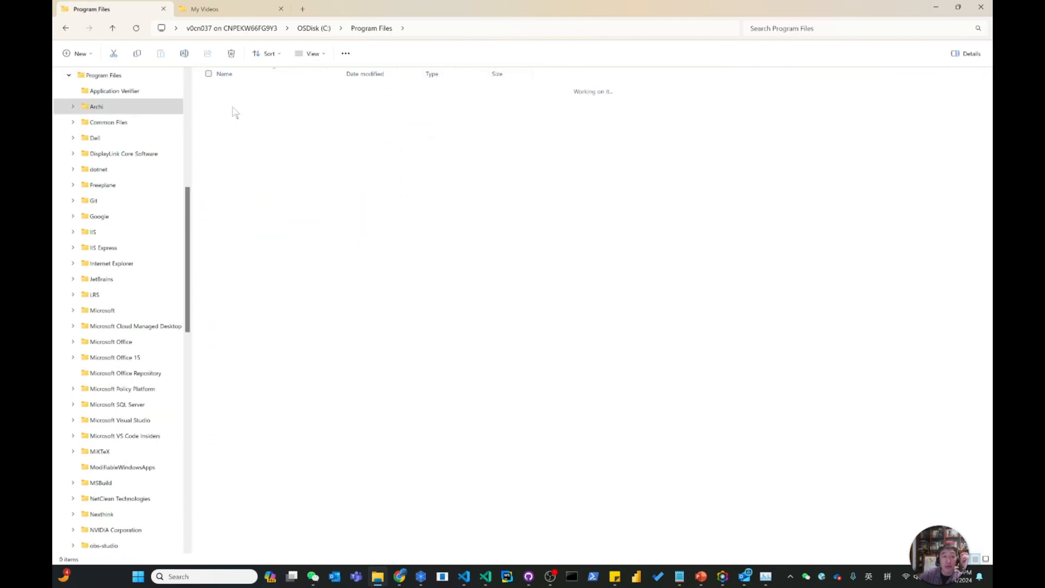
pyautogui.doubleClick(227, 136)
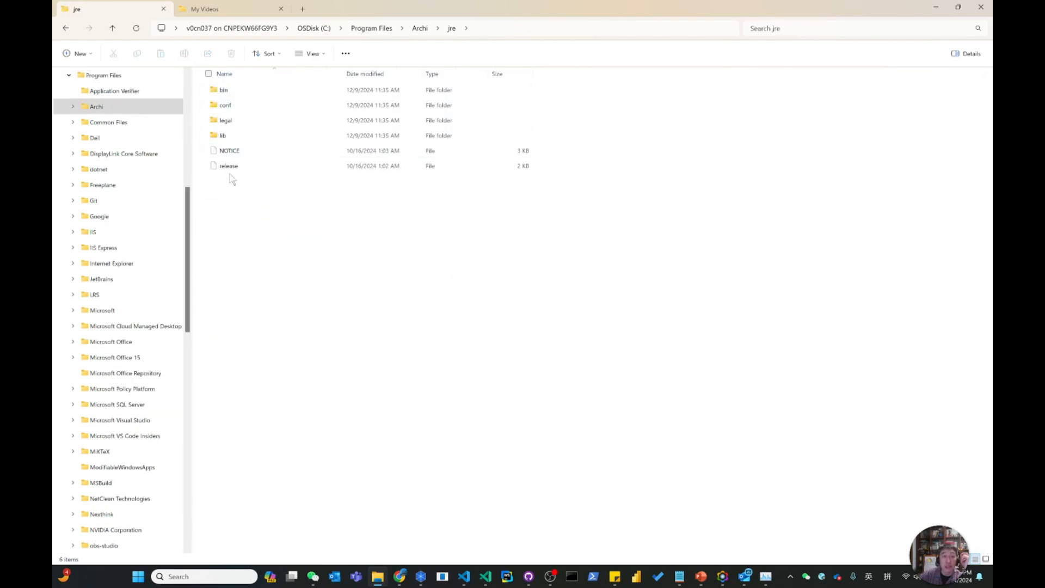
# Open the release file of the Program Files Archi installation in Notepad (记事本), just once.
pyautogui.rightClick(228, 168)
pyautogui.doubleClick(227, 167)
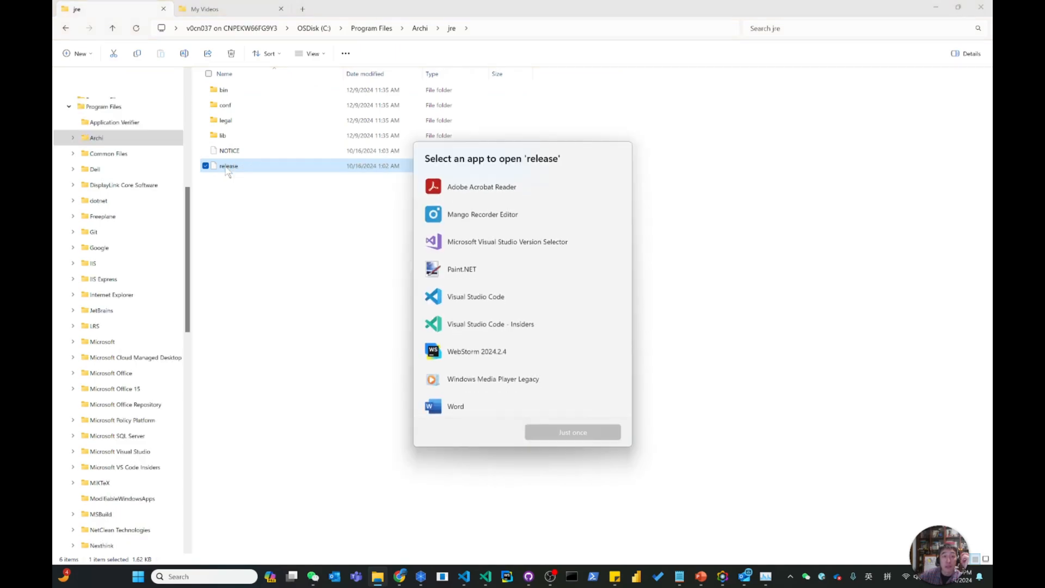
pyautogui.scroll(-2, 490, 397)
pyautogui.click(460, 367)
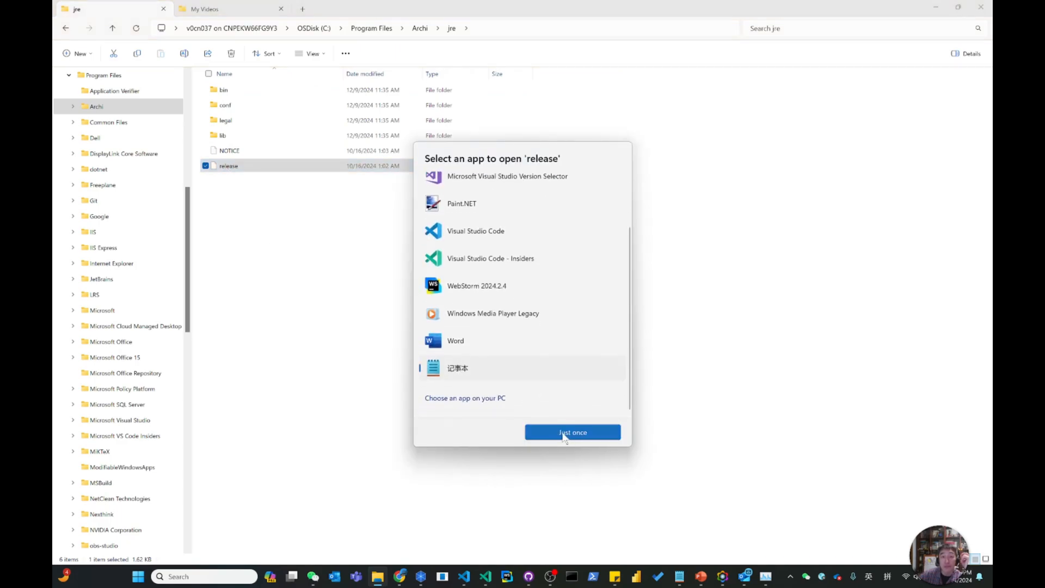
pyautogui.click(561, 433)
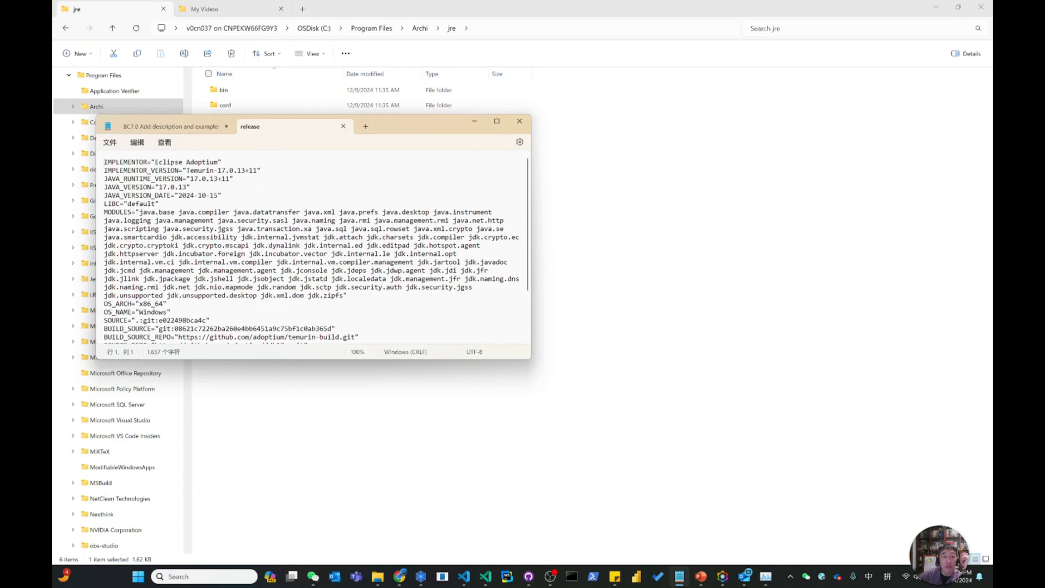
# Highlight the version number in the IMPLEMENTOR_VERSION line of the Program Files release file, and close the file.
pyautogui.moveTo(218, 170); pyautogui.dragTo(245, 172)
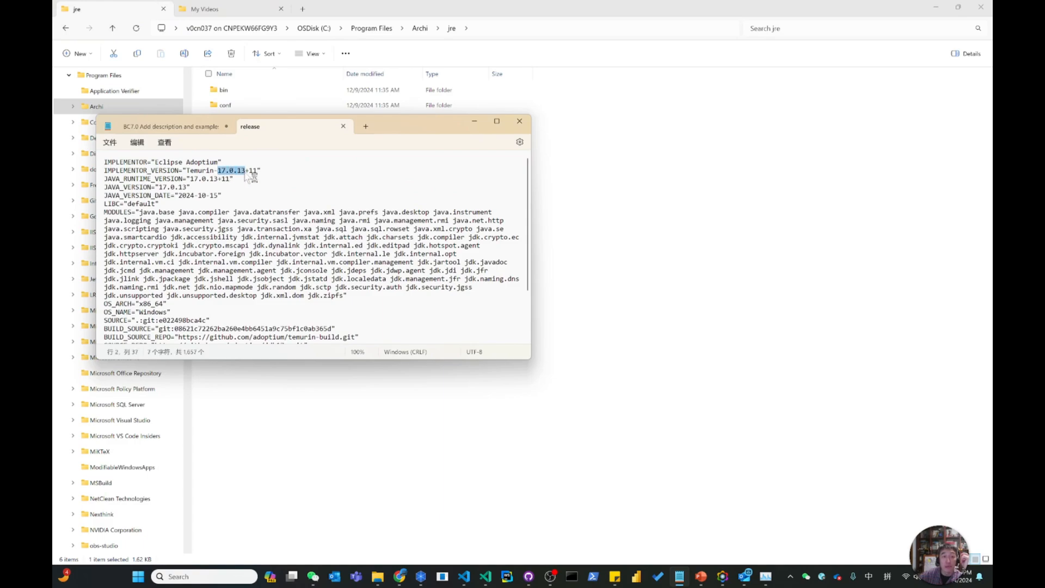
pyautogui.click(343, 126)
pyautogui.click(596, 192)
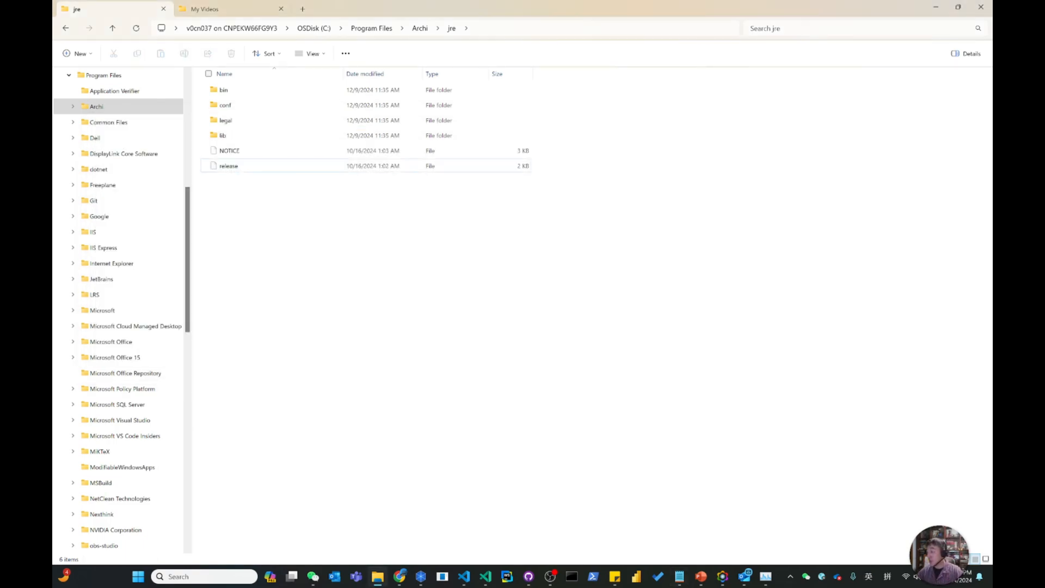
# Switch to the PowerPoint presentation, advance from the Improvements slide to the Fixes slide, and leave the slide show.
pyautogui.click(701, 576)
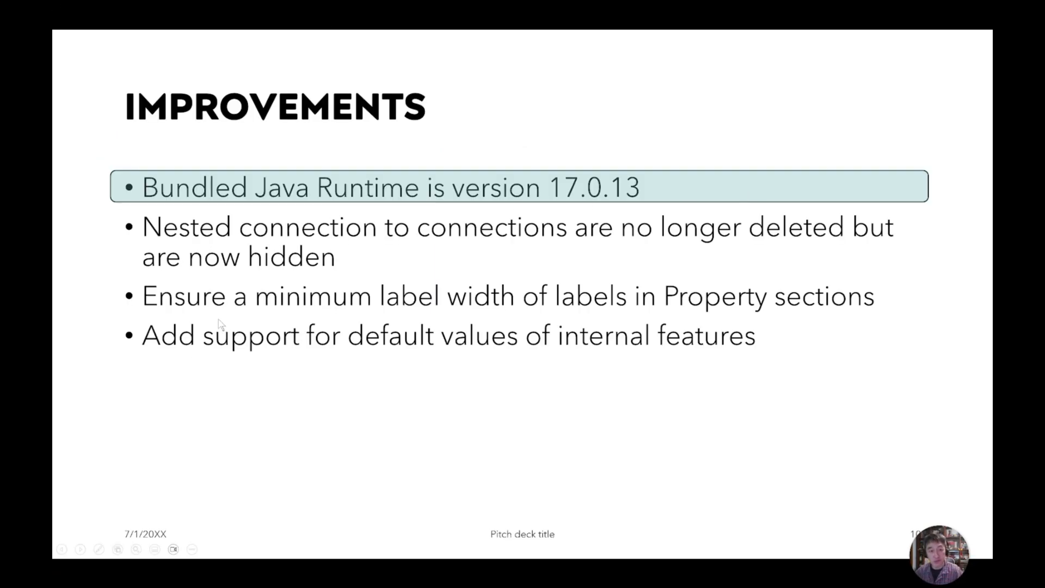
pyautogui.click(312, 366)
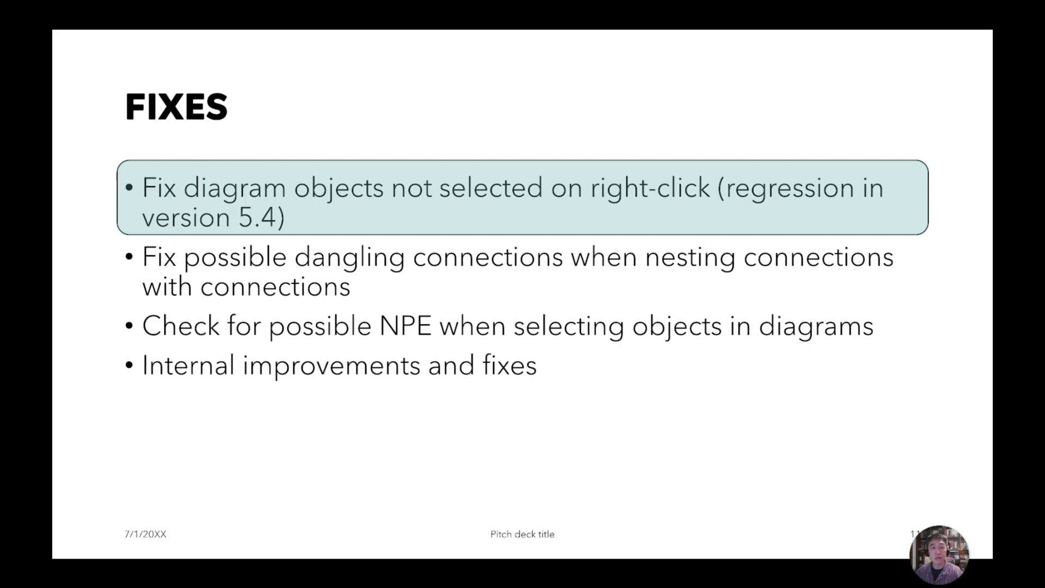
pyautogui.click(583, 86)
pyautogui.click(581, 90)
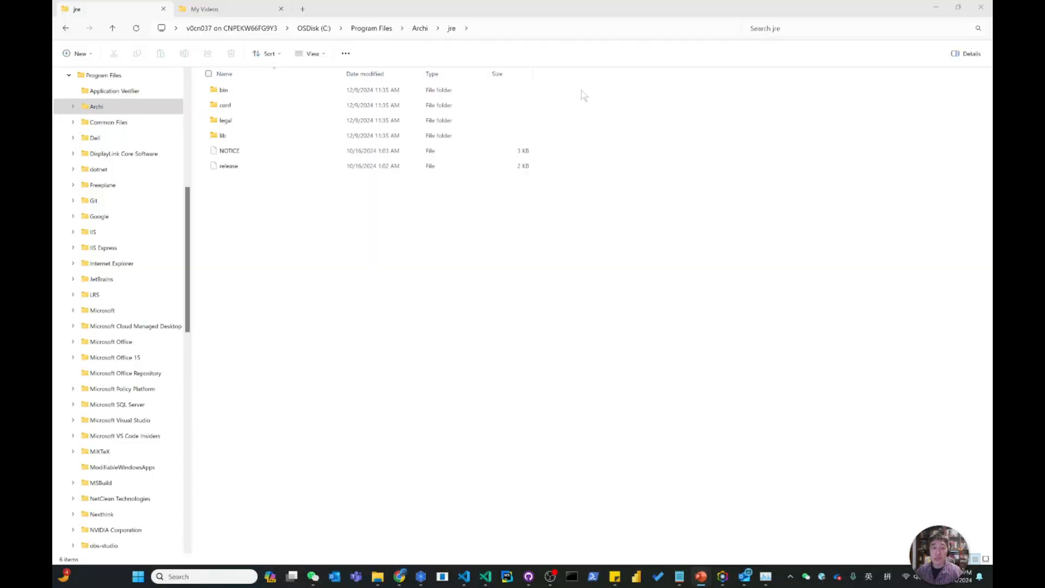
# Minimize File Explorer and Notepad, select the upper Business Service in the 5.4.3 diagram, and bring up context commands over the upper Business Event.
pyautogui.click(936, 7)
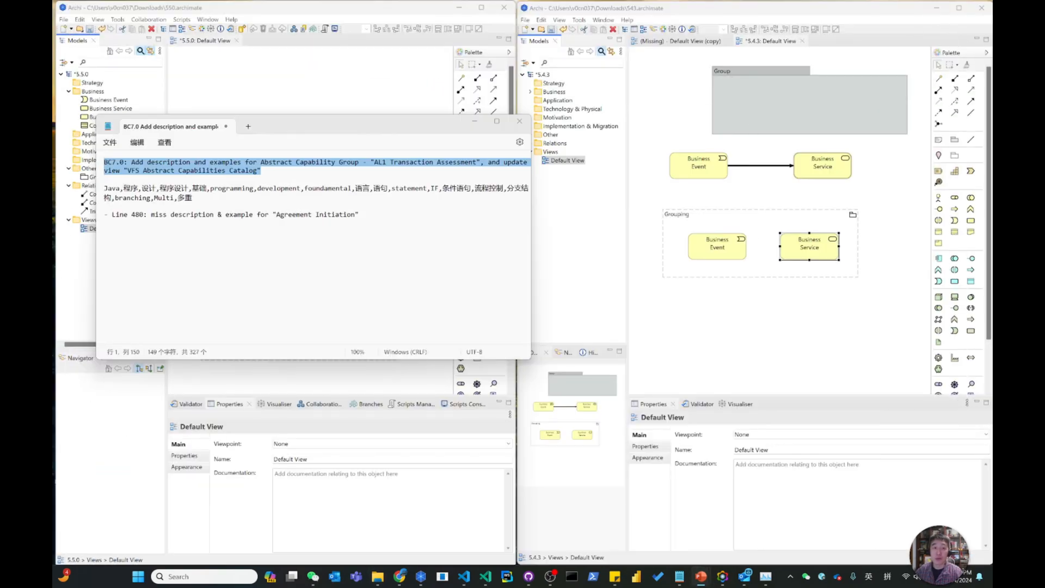
pyautogui.click(474, 122)
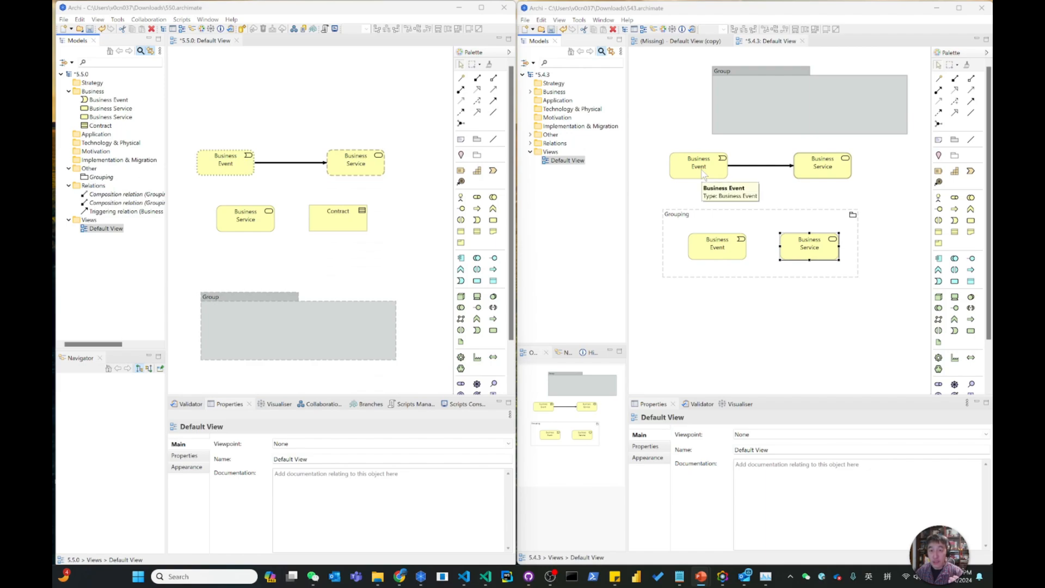
pyautogui.click(836, 174)
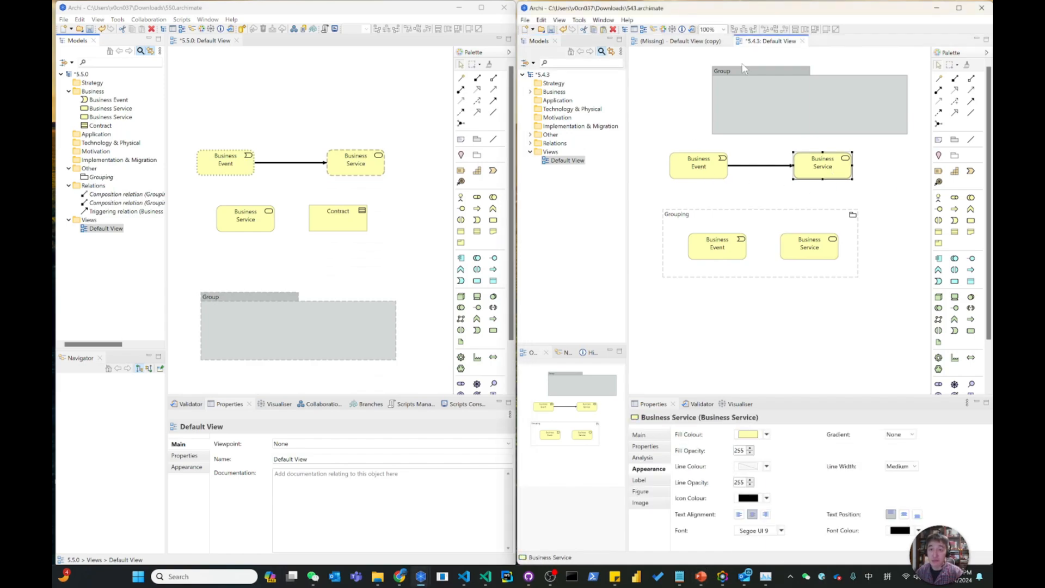
pyautogui.rightClick(676, 175)
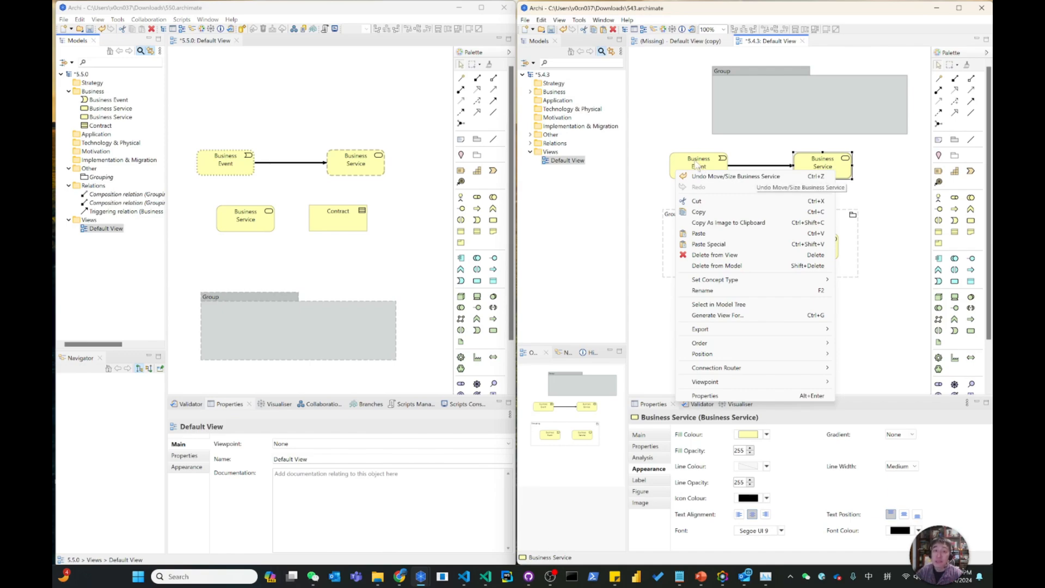
# Select the upper Business Service in the 5.5.0 diagram, and compare the context commands over Business Event there and in 5.4.3.
pyautogui.click(378, 172)
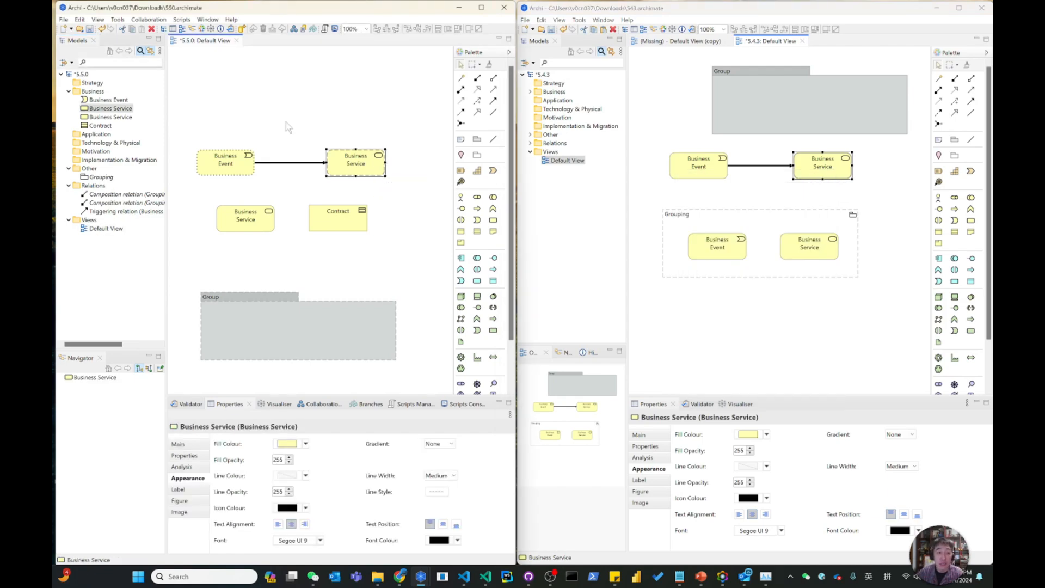
pyautogui.rightClick(242, 167)
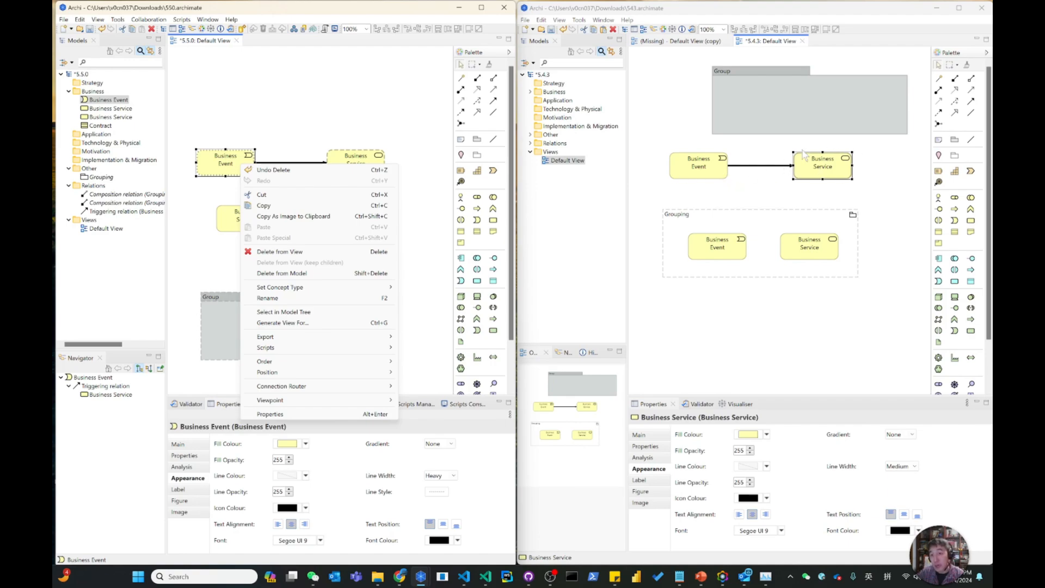
pyautogui.rightClick(680, 177)
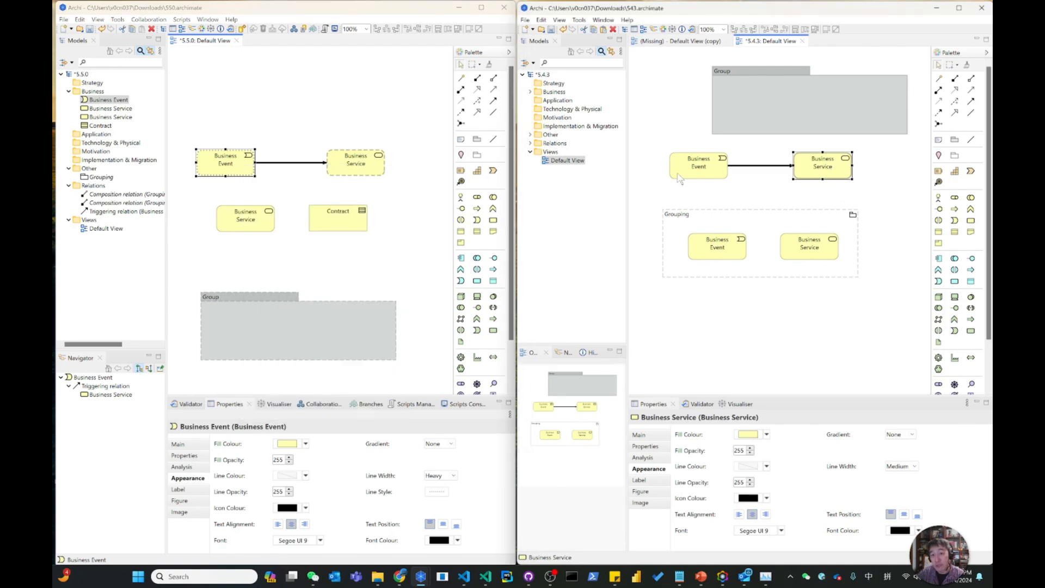
pyautogui.rightClick(679, 179)
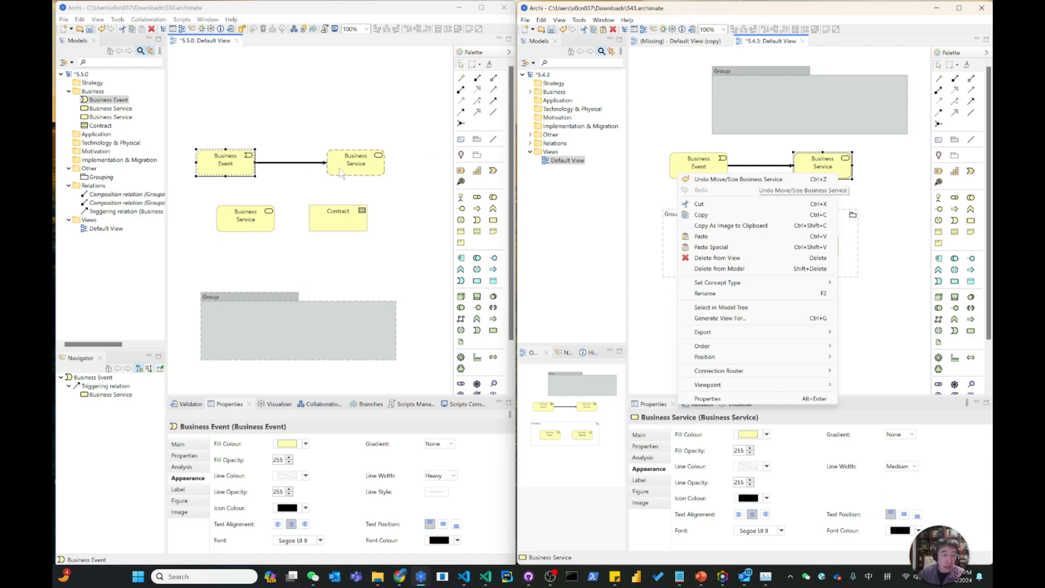
# Bring up the context commands in the 5.5.0 diagram for the lower Business Service, Contract, upper Business Service and Business Event in turn.
pyautogui.rightClick(263, 232)
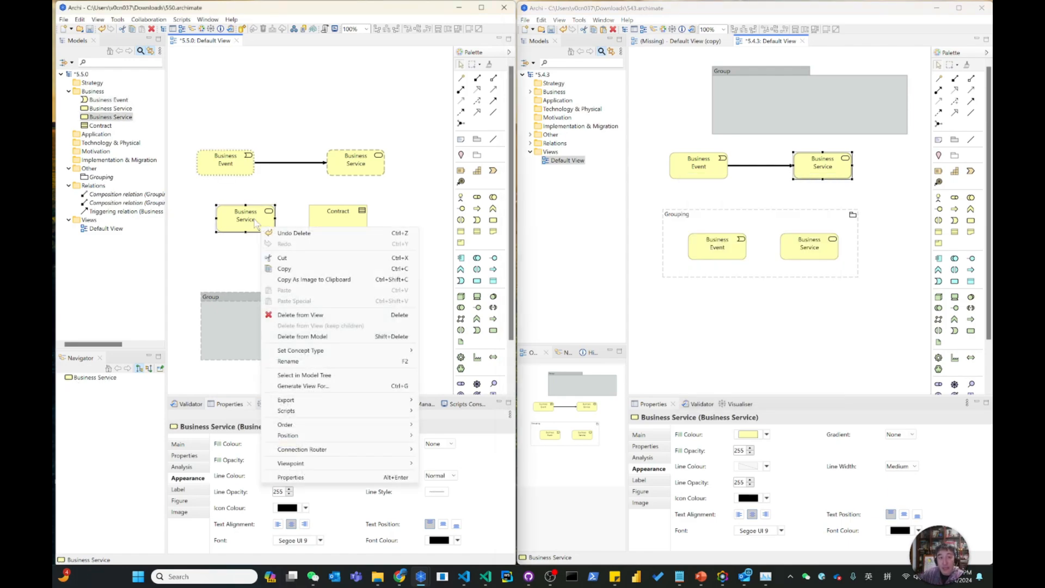
pyautogui.rightClick(340, 221)
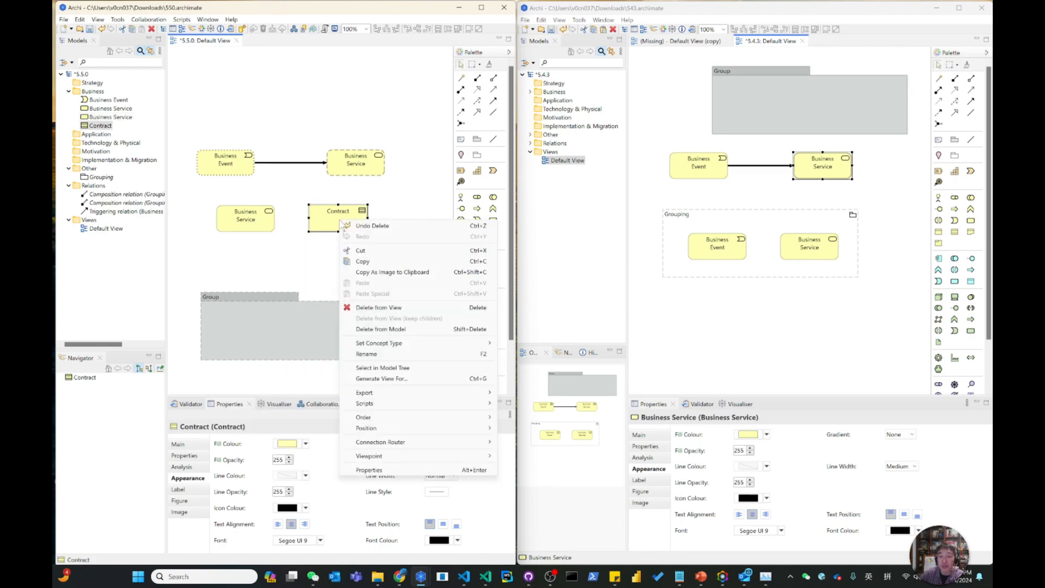
pyautogui.rightClick(357, 153)
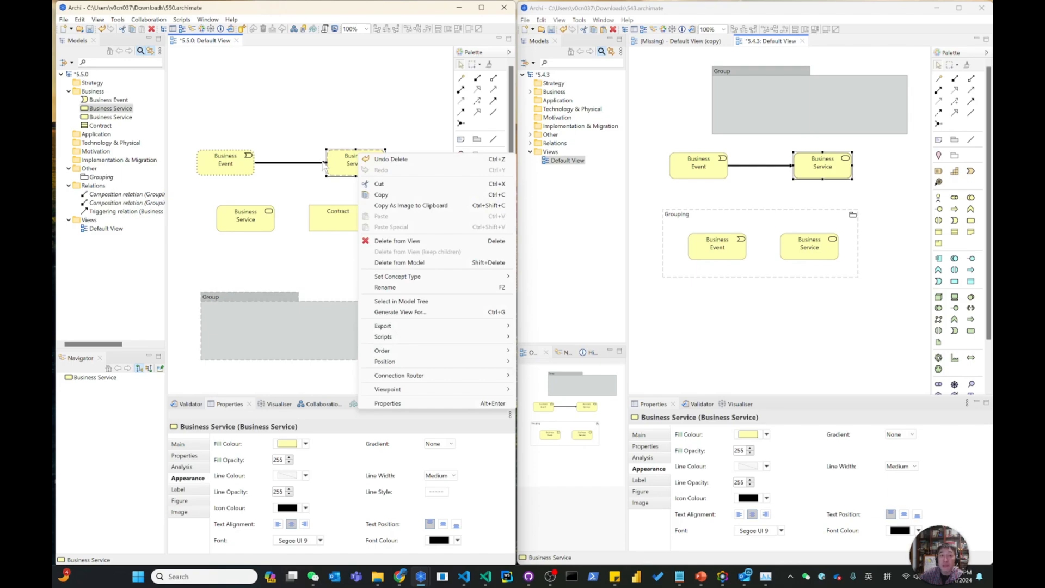
pyautogui.rightClick(239, 173)
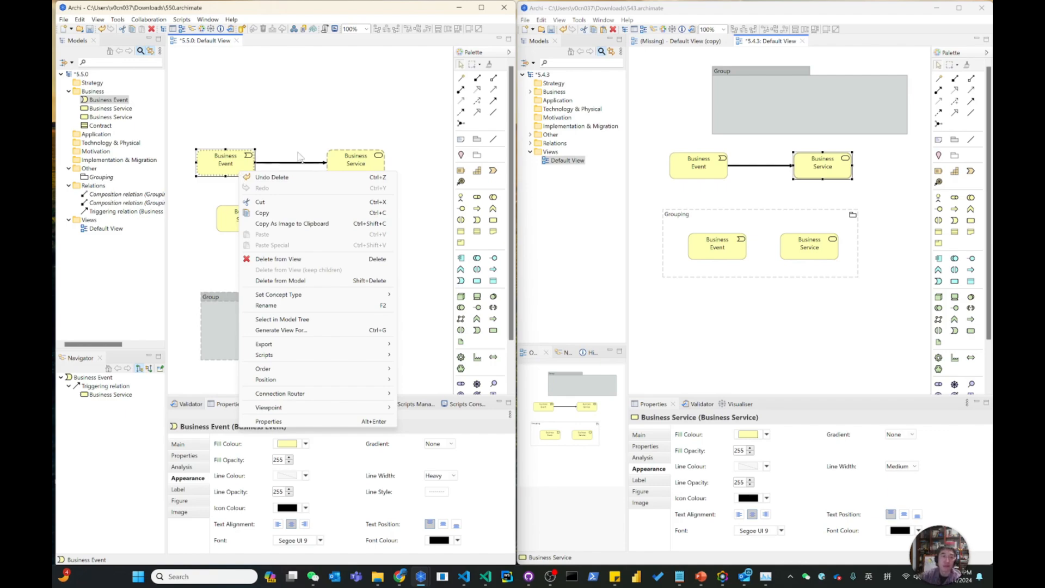
pyautogui.click(320, 124)
# Check the context commands for Business Event in 5.5.0 again, repeat over the unselected upper Business Event in 5.4.3, and clear the selection.
pyautogui.rightClick(240, 164)
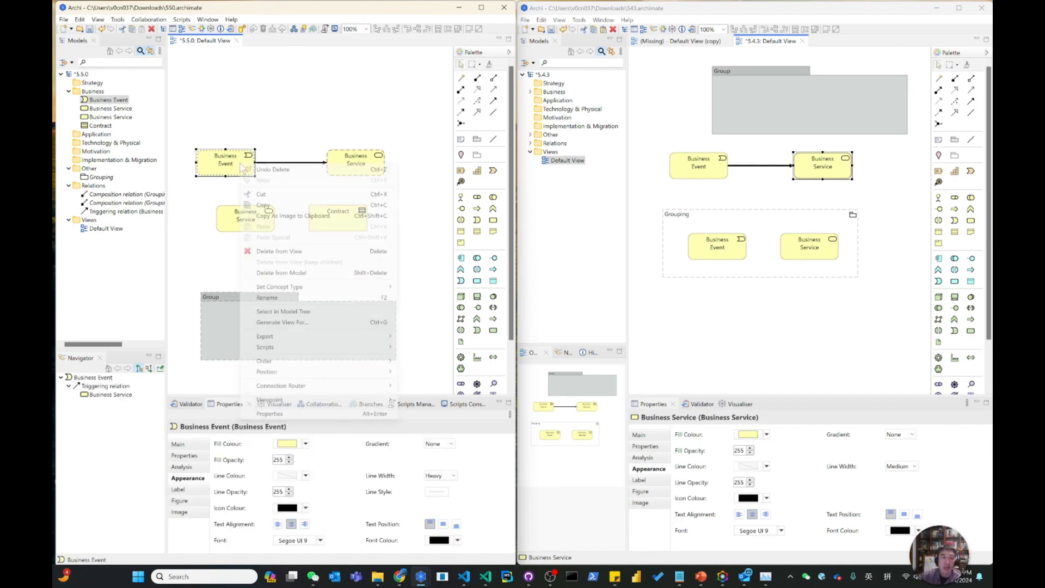
pyautogui.rightClick(720, 168)
pyautogui.click(684, 167)
pyautogui.rightClick(685, 170)
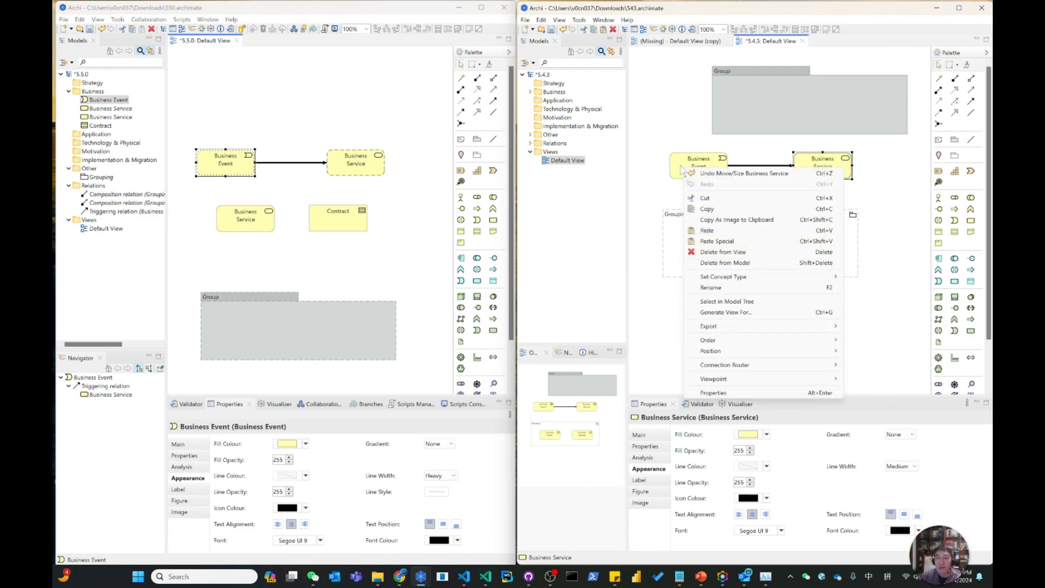
pyautogui.click(655, 80)
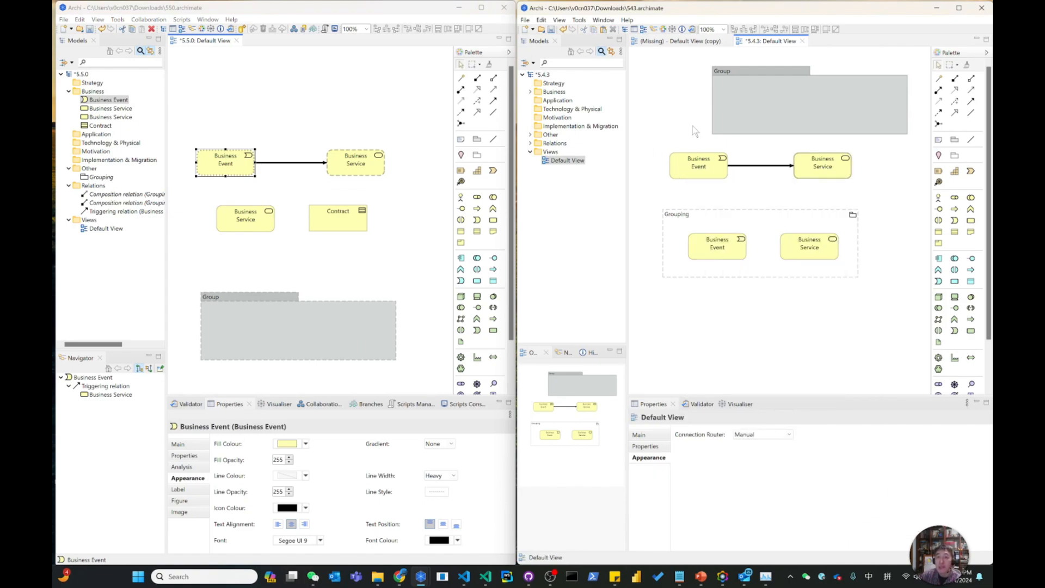
# Select the upper Business Event in the 5.4.3 diagram before viewing its context commands, and deselect it.
pyautogui.click(688, 167)
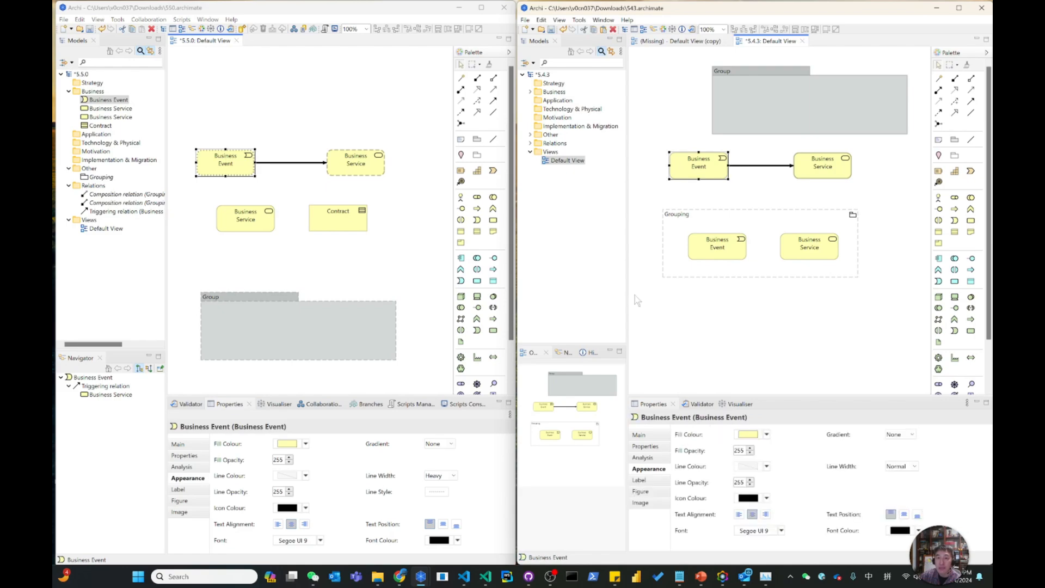
pyautogui.rightClick(681, 170)
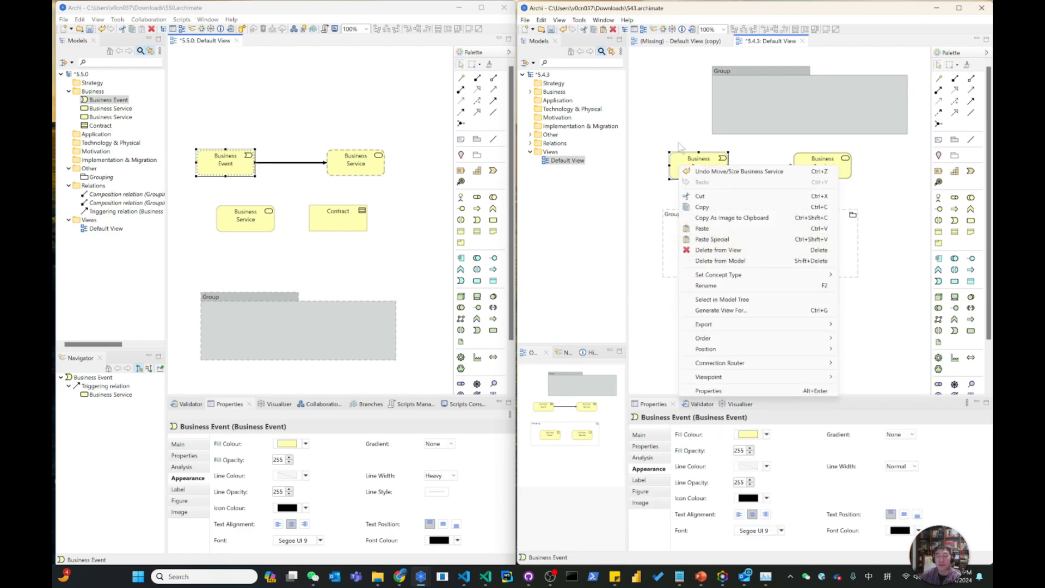
pyautogui.click(677, 120)
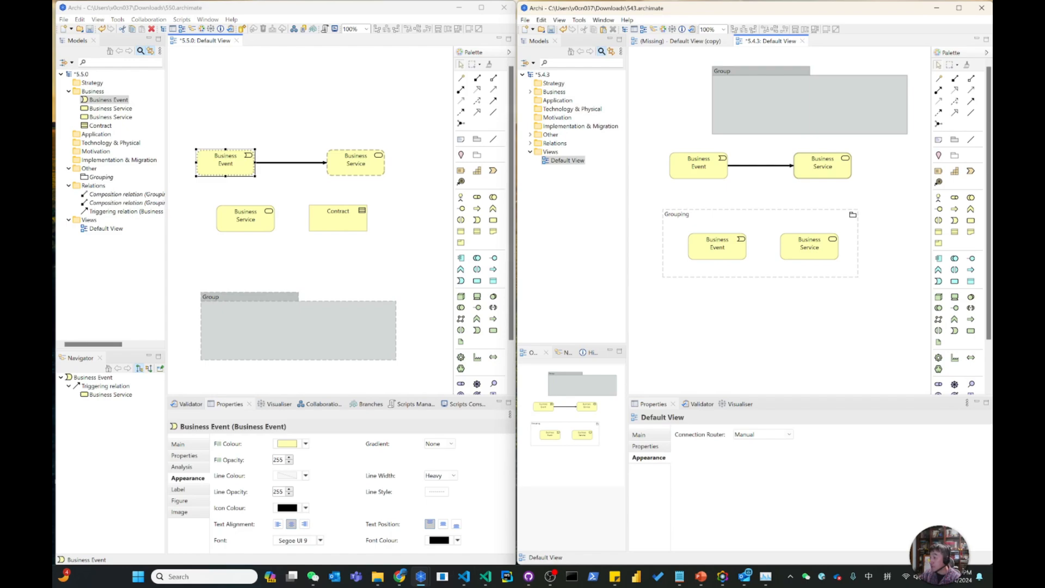
# Switch to the PowerPoint presentation, start the slide show from the beginning, and advance to the New Features slide.
pyautogui.hotkey('alt', 'Tab')
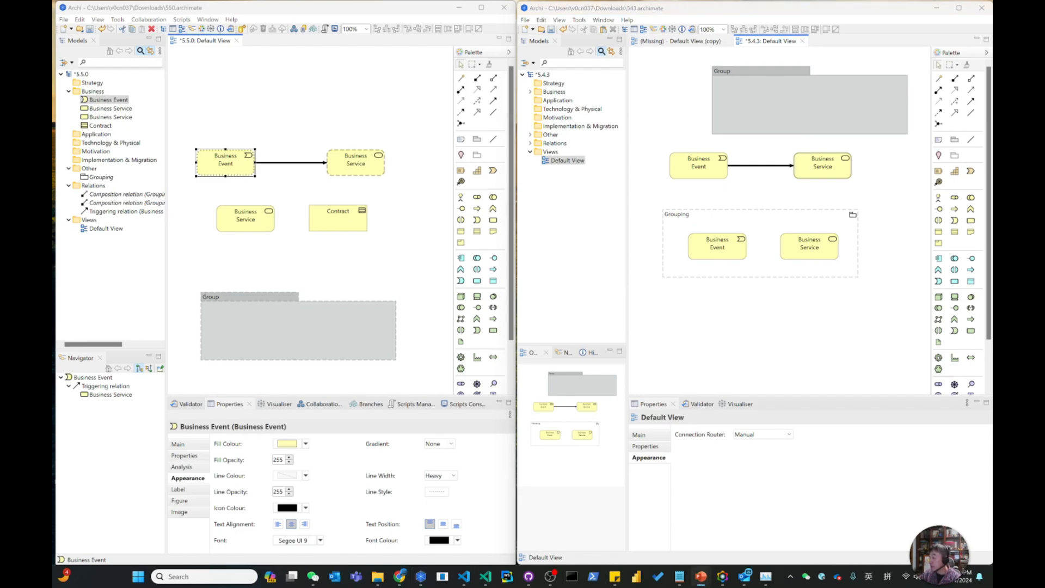
pyautogui.press('F5')
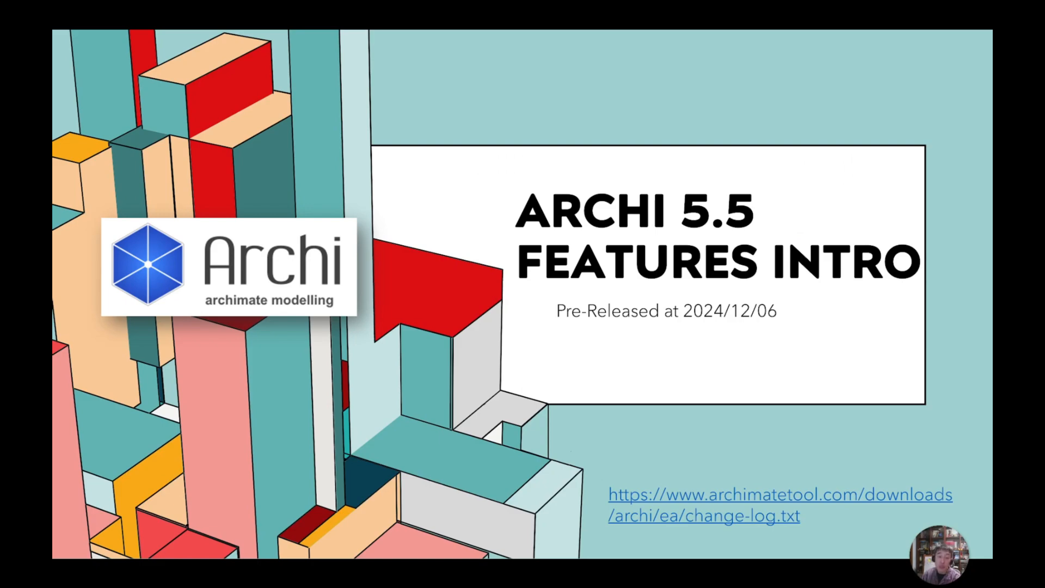
pyautogui.press('Right')
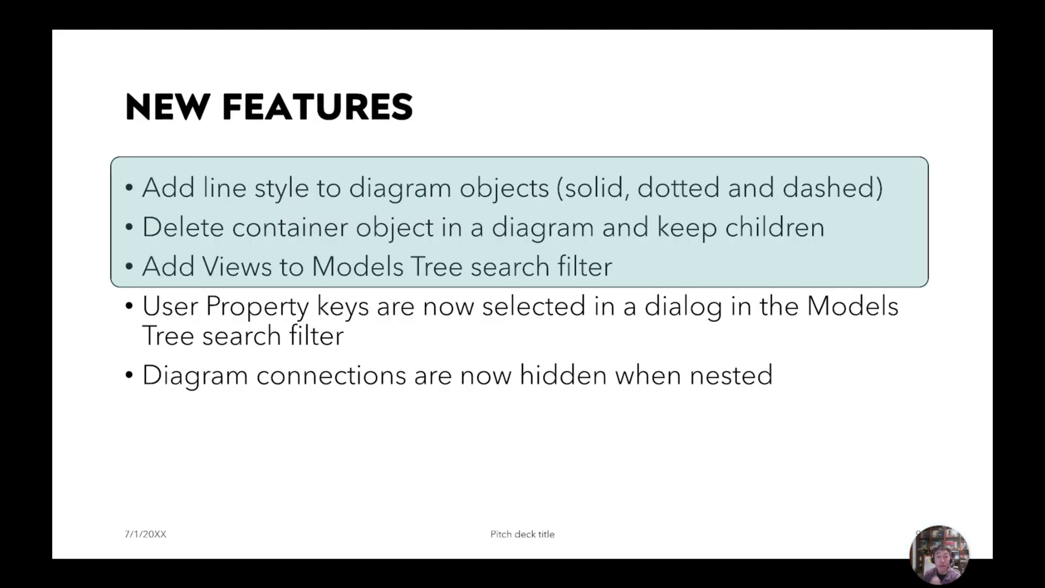